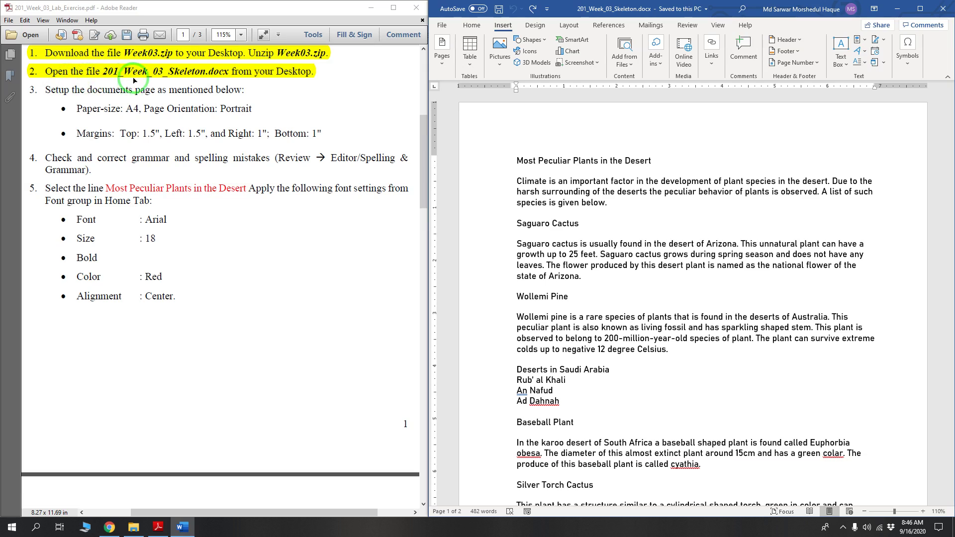
Step: Highlight instruction 3 about the page setup, including its paper size and margin bullets, in the lab exercise PDF
{"action": "left_click", "coordinate": [636, 181]}
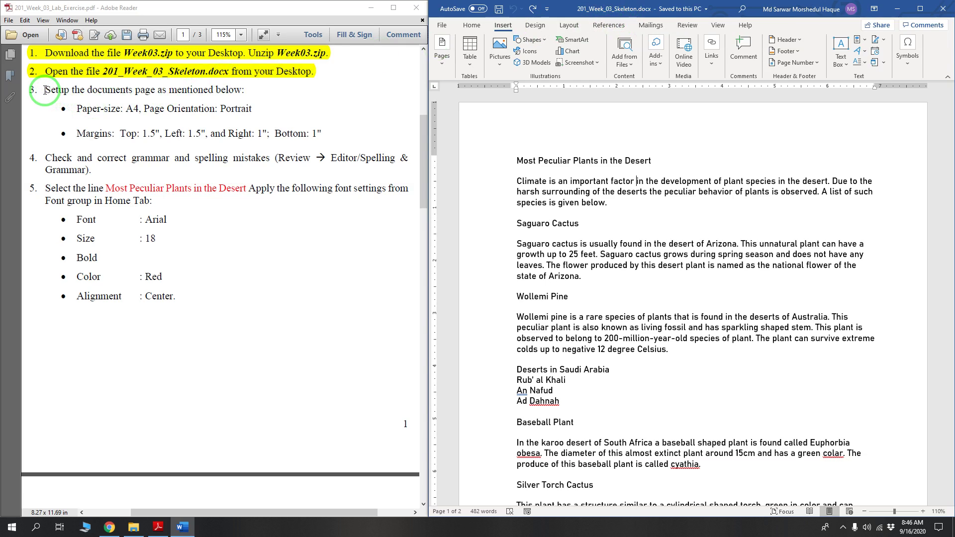
{"action": "left_click_drag", "start_coordinate": [44, 91], "coordinate": [317, 132]}
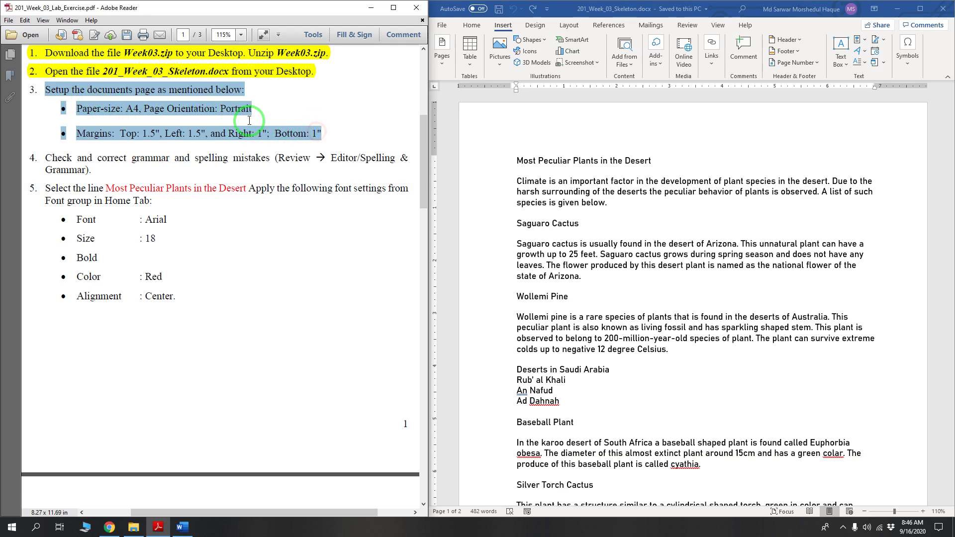
{"action": "right_click", "coordinate": [233, 135]}
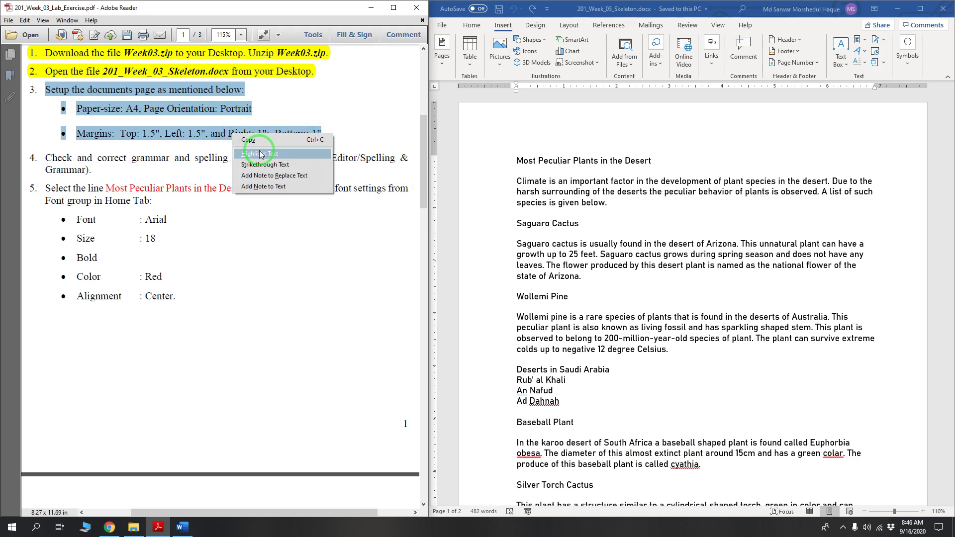
{"action": "left_click", "coordinate": [259, 151]}
{"action": "left_click", "coordinate": [56, 97]}
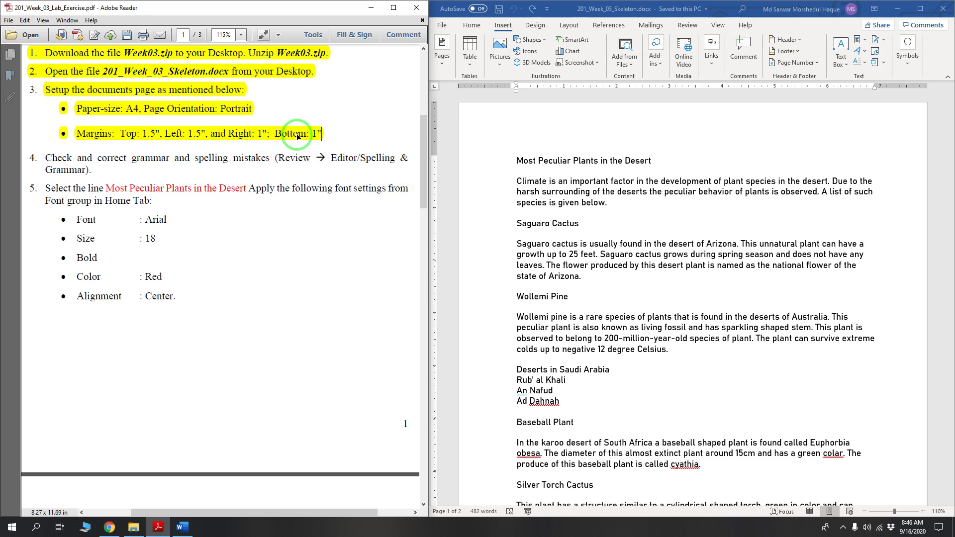
Step: In the Word document's page setup, set the top and left margins to 1.5" and choose portrait orientation
{"action": "left_click", "coordinate": [580, 184]}
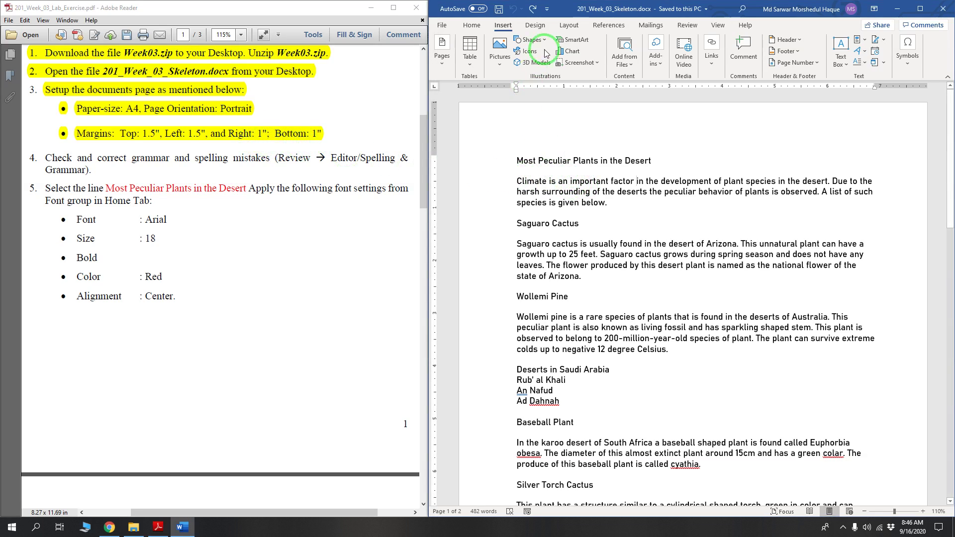
{"action": "left_click", "coordinate": [568, 27]}
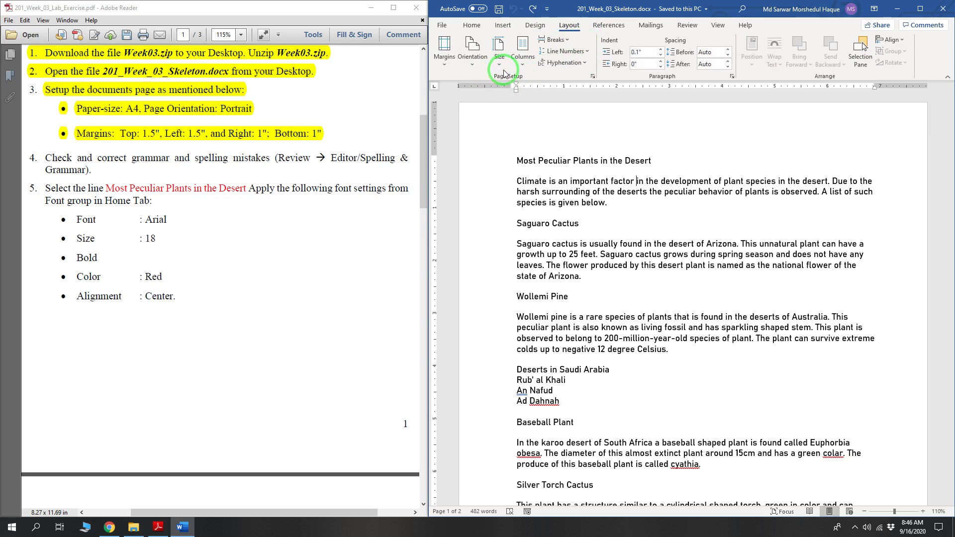
{"action": "left_click", "coordinate": [595, 77]}
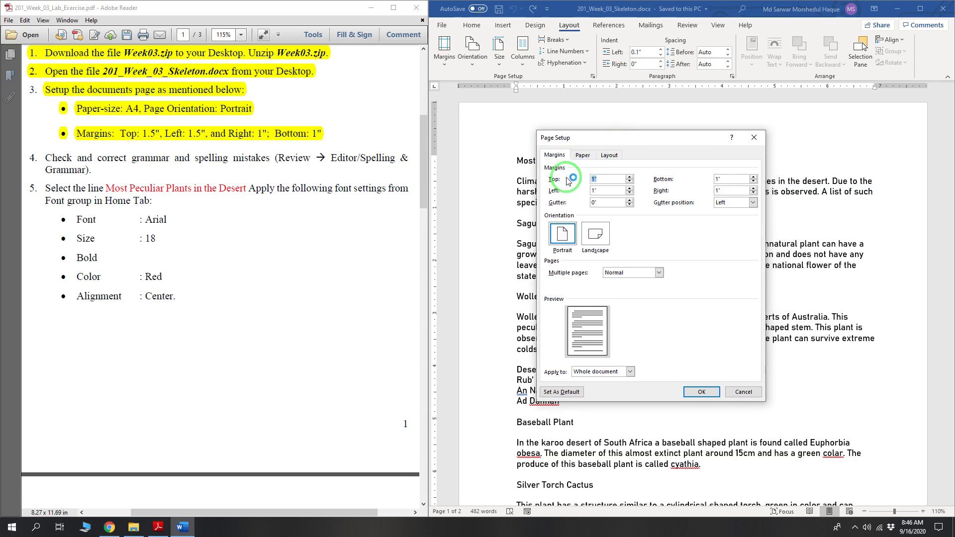
{"action": "left_click", "coordinate": [630, 177]}
{"action": "left_click", "coordinate": [630, 177]}
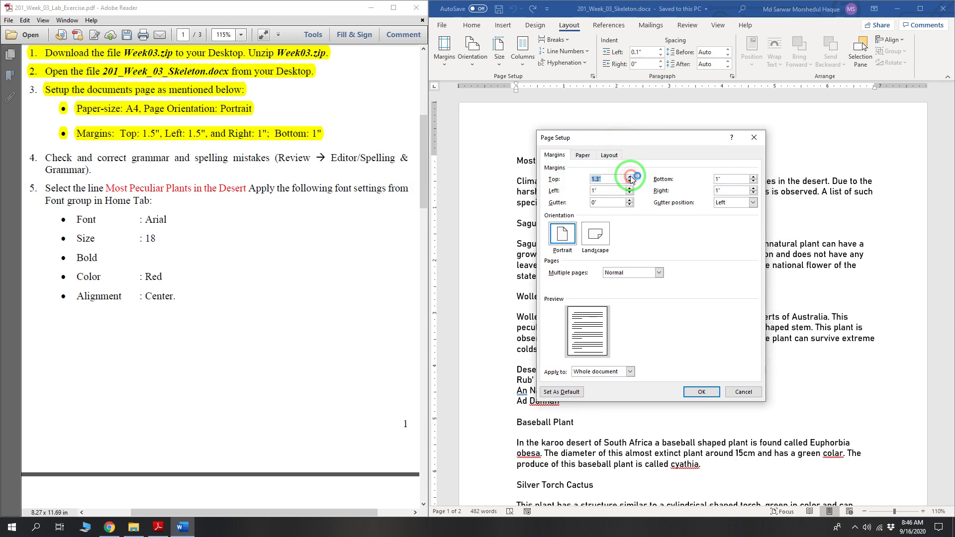
{"action": "left_click", "coordinate": [630, 177]}
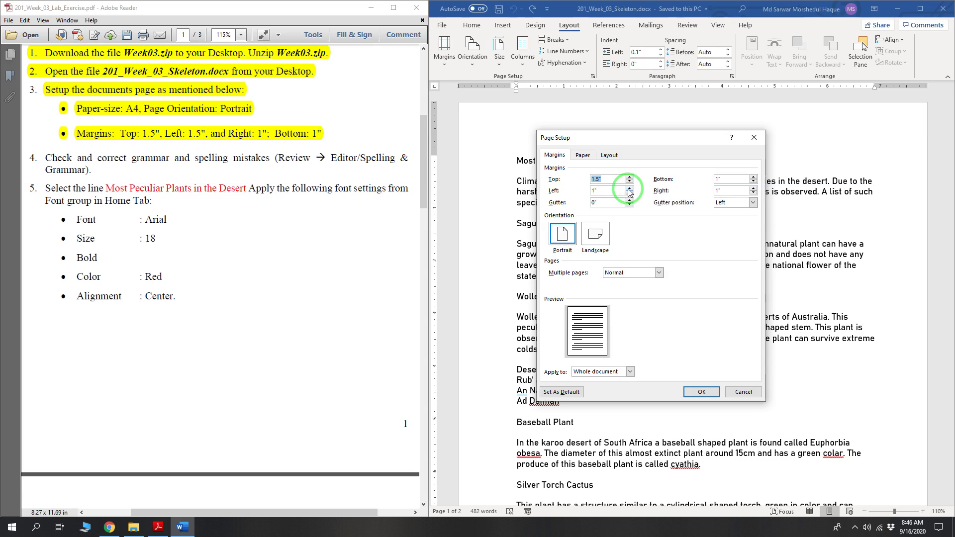
{"action": "left_click", "coordinate": [630, 188]}
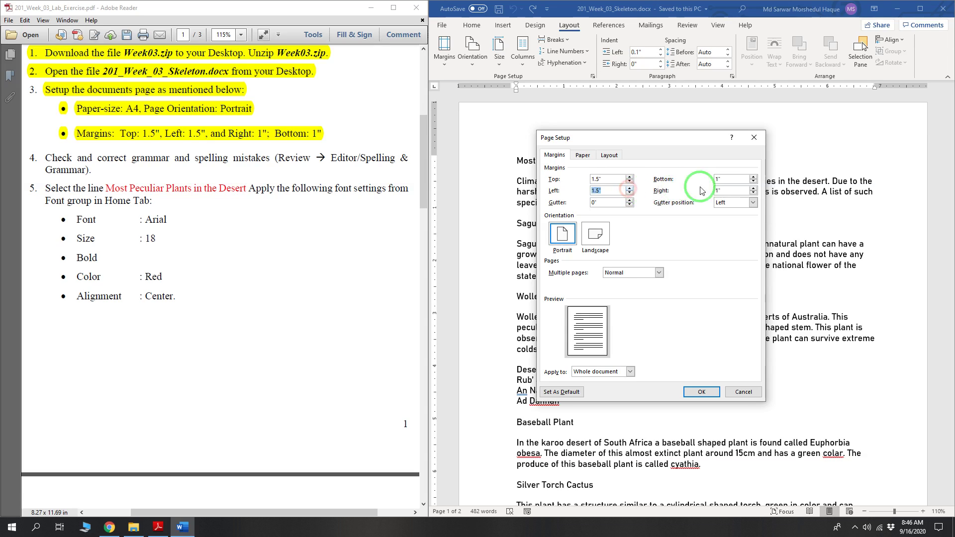
{"action": "left_click", "coordinate": [739, 179]}
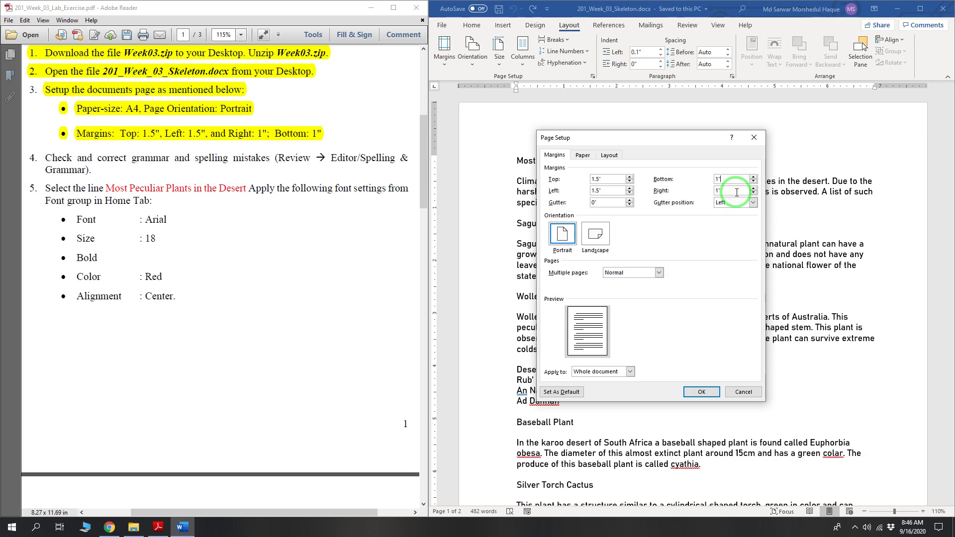
{"action": "left_click", "coordinate": [560, 236]}
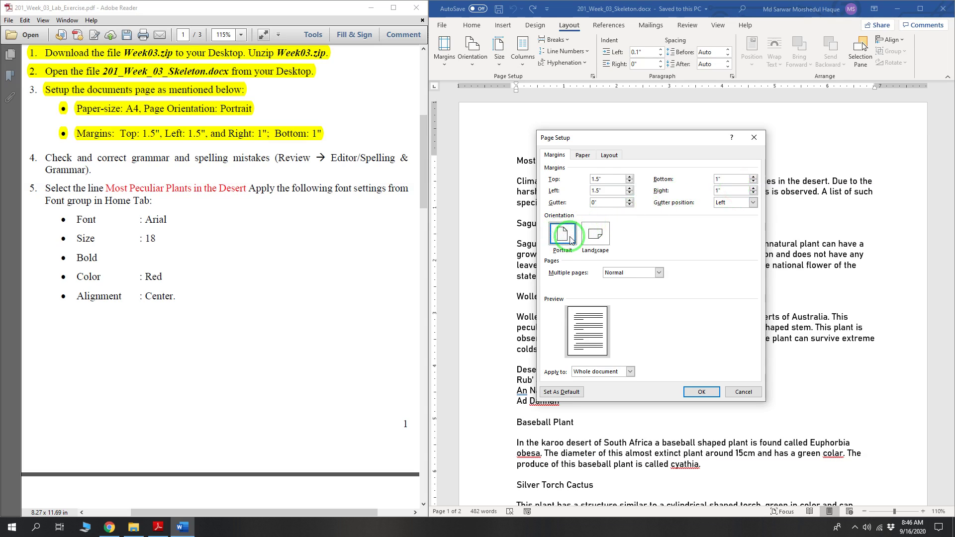
Step: Set the paper size to A4 for the whole document and apply the page setup
{"action": "left_click", "coordinate": [581, 155]}
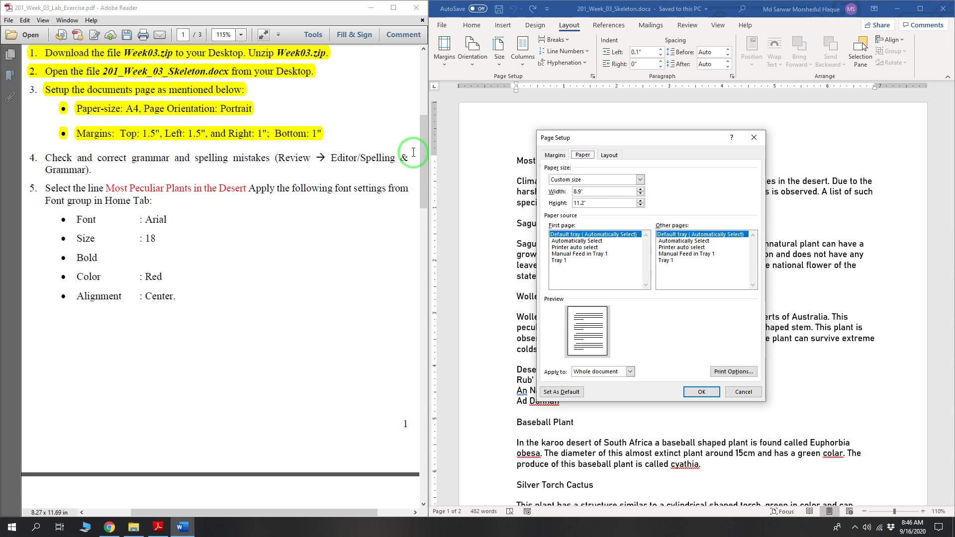
{"action": "left_click", "coordinate": [641, 179]}
{"action": "left_click_drag", "start_coordinate": [645, 199], "coordinate": [644, 194]}
{"action": "left_click", "coordinate": [594, 190]}
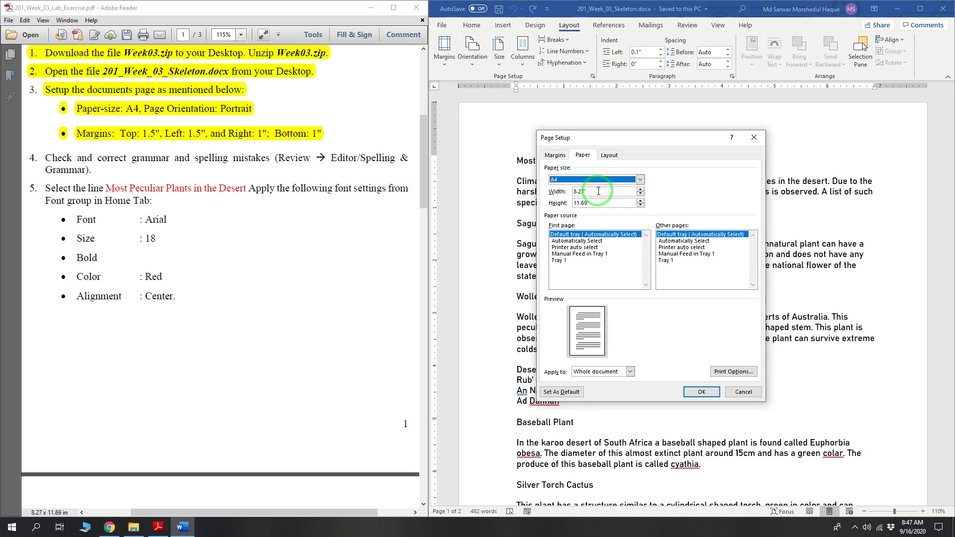
{"action": "left_click", "coordinate": [702, 392]}
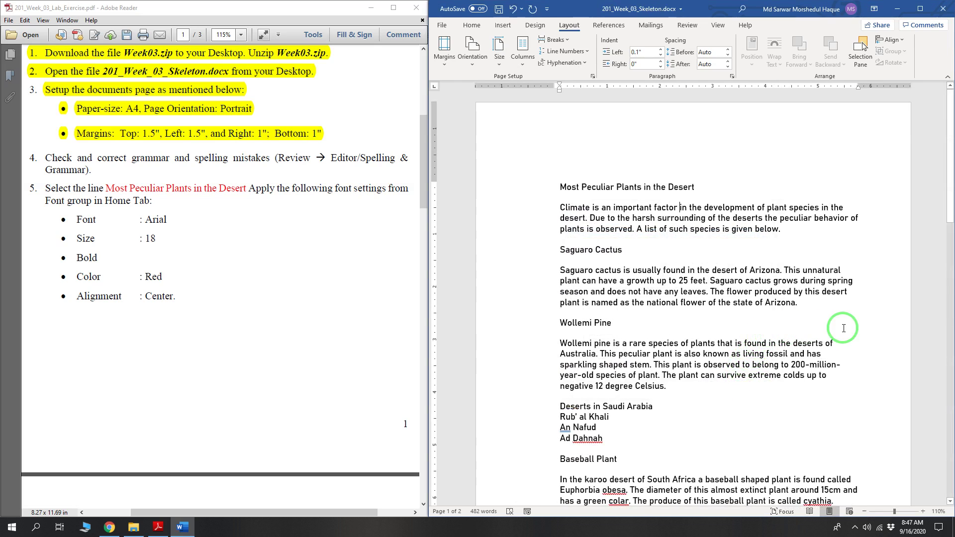
{"action": "left_click", "coordinate": [924, 512]}
{"action": "left_click", "coordinate": [924, 512]}
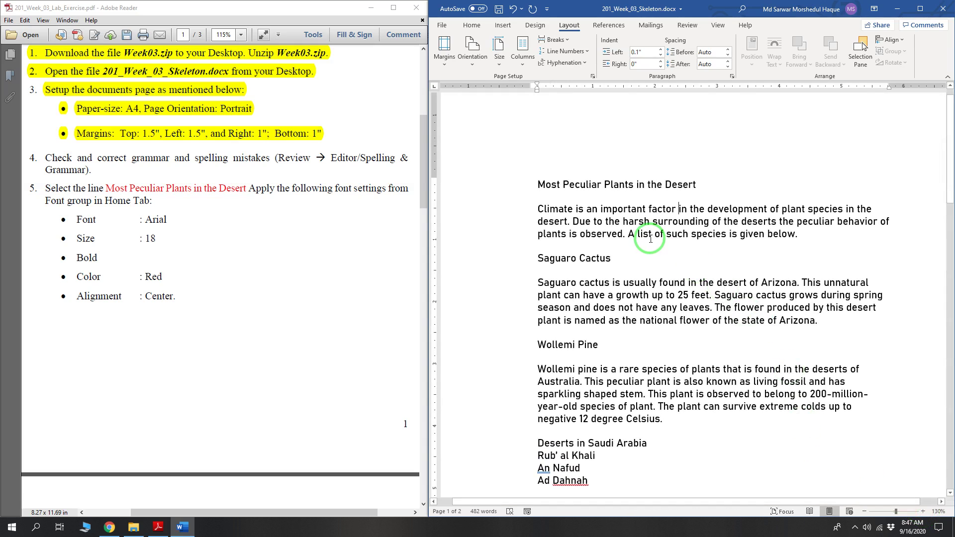
{"action": "scroll", "coordinate": [642, 254], "scroll_direction": "up", "scroll_amount": 1}
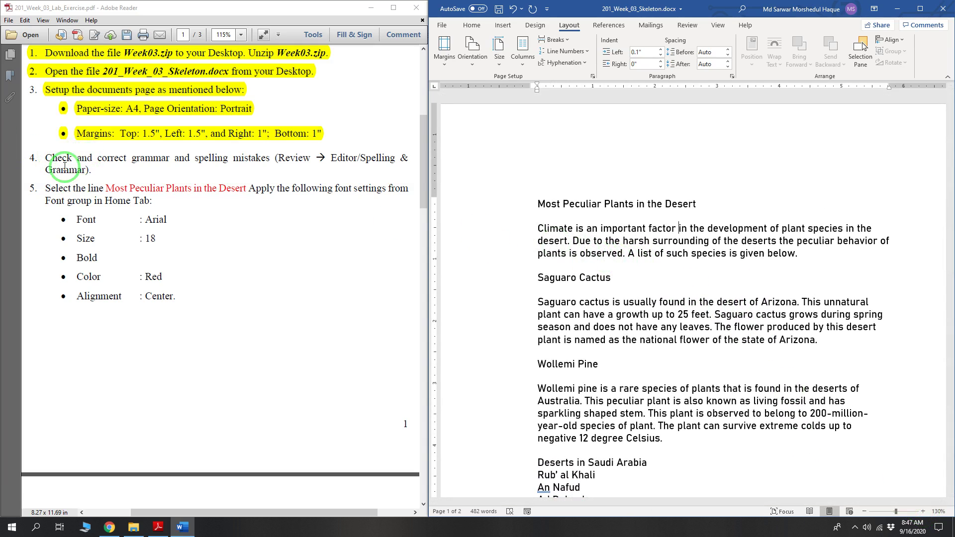
Step: Highlight instruction 4 about correcting grammar and spelling mistakes in the lab exercise PDF
{"action": "mouse_move", "coordinate": [70, 166]}
{"action": "left_mouse_down"}
{"action": "mouse_move", "coordinate": [46, 163]}
{"action": "mouse_move", "coordinate": [88, 172]}
{"action": "left_mouse_up"}
{"action": "left_click", "coordinate": [43, 160]}
{"action": "right_click", "coordinate": [87, 172]}
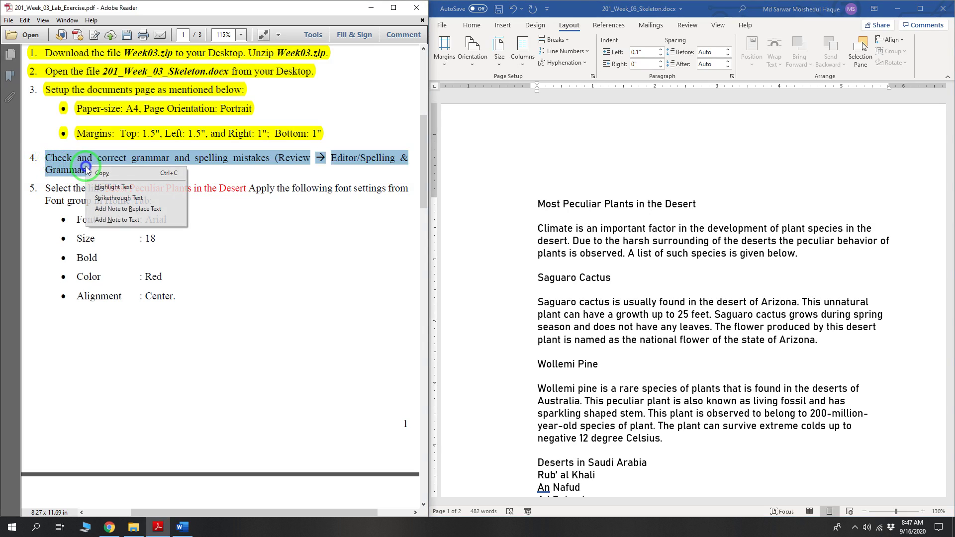
{"action": "left_click", "coordinate": [119, 188]}
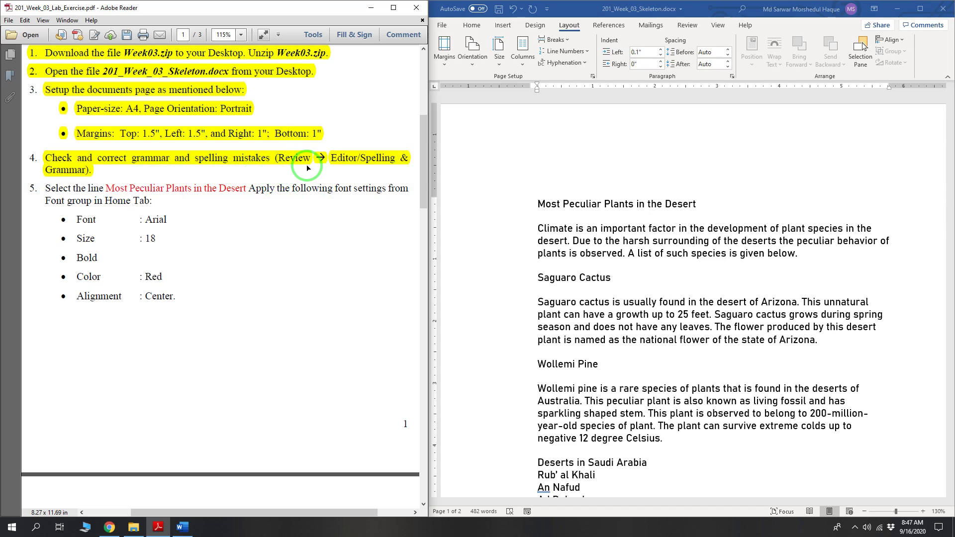
Step: Start the Editor's spelling check on the Word document and ignore all occurrences of "Dahnah"
{"action": "left_click", "coordinate": [679, 230]}
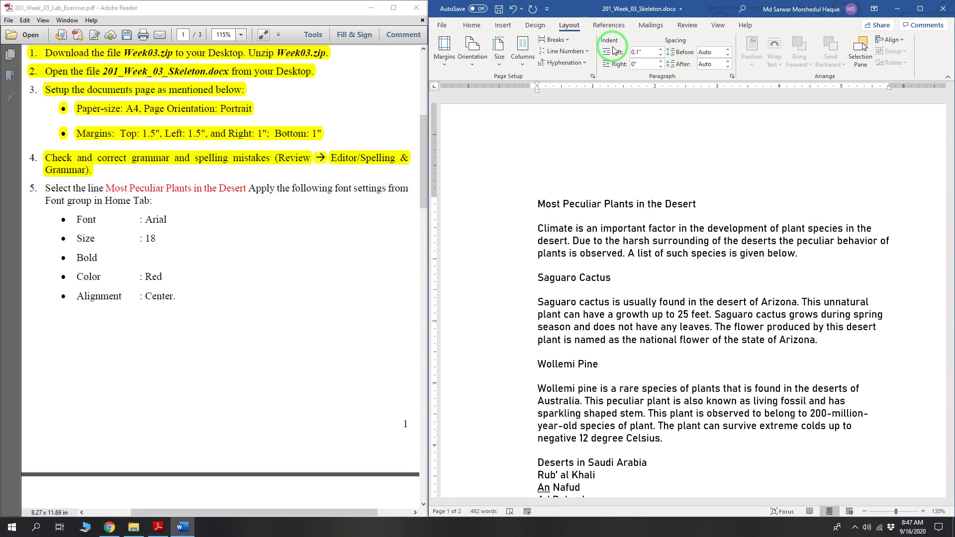
{"action": "left_click", "coordinate": [695, 31]}
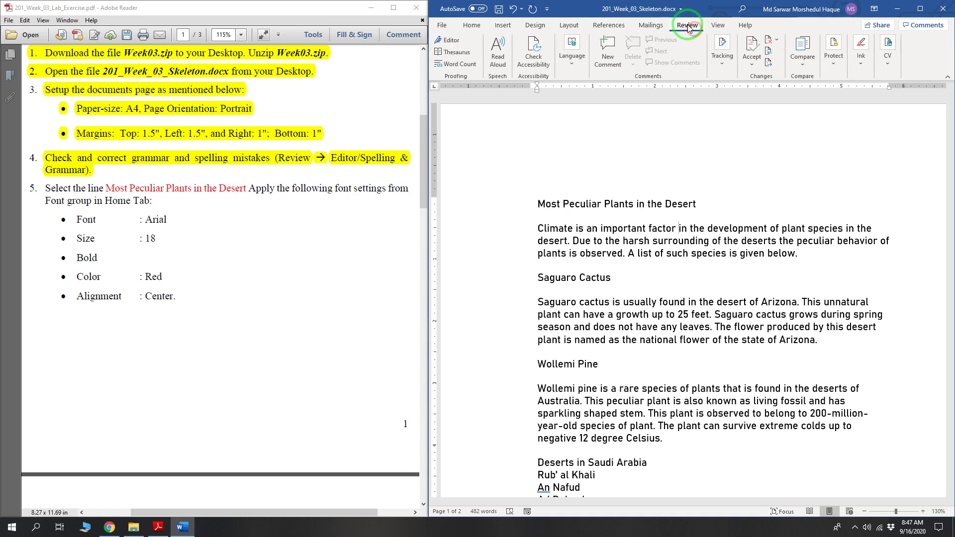
{"action": "left_click", "coordinate": [450, 42]}
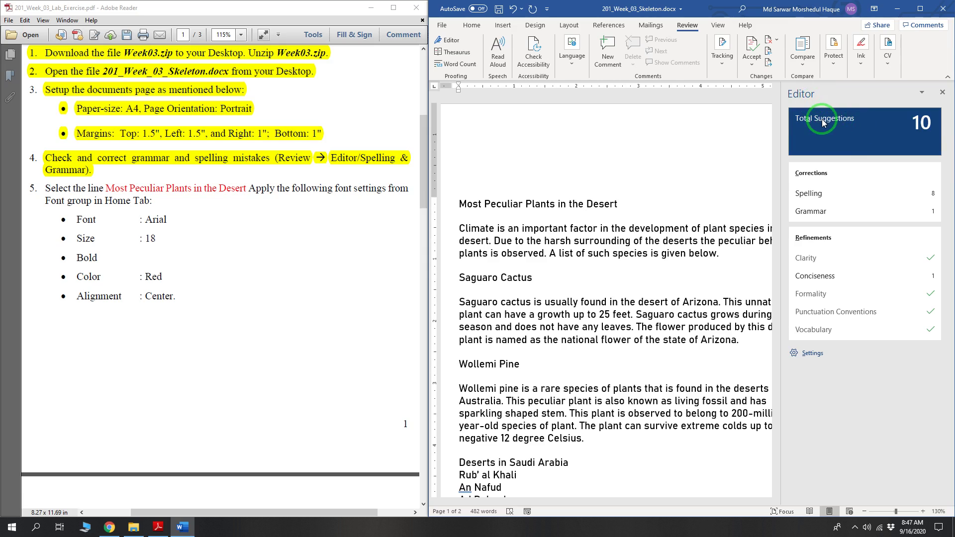
{"action": "left_click", "coordinate": [844, 194]}
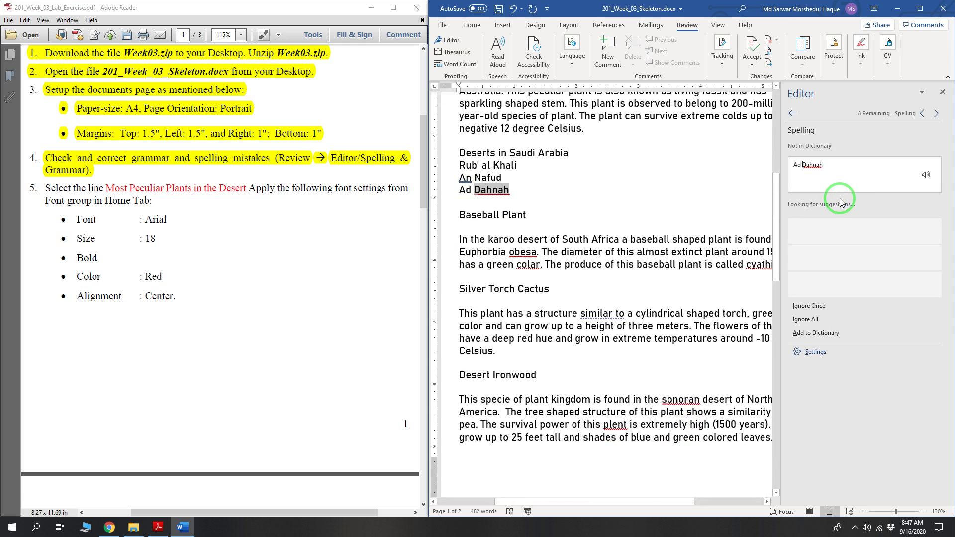
{"action": "left_click_drag", "start_coordinate": [794, 167], "coordinate": [801, 178]}
{"action": "left_click", "coordinate": [823, 165]}
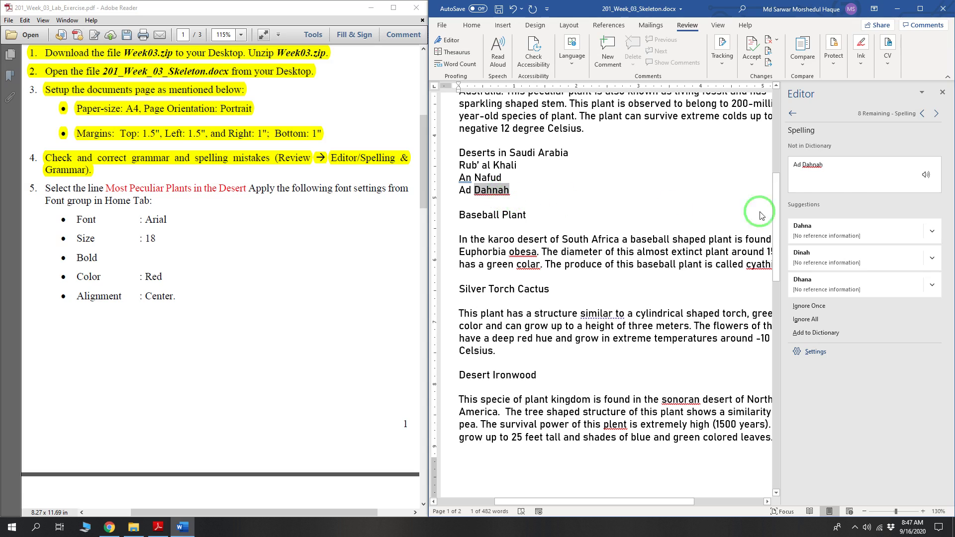
{"action": "left_click", "coordinate": [822, 321]}
{"action": "left_click", "coordinate": [515, 199]}
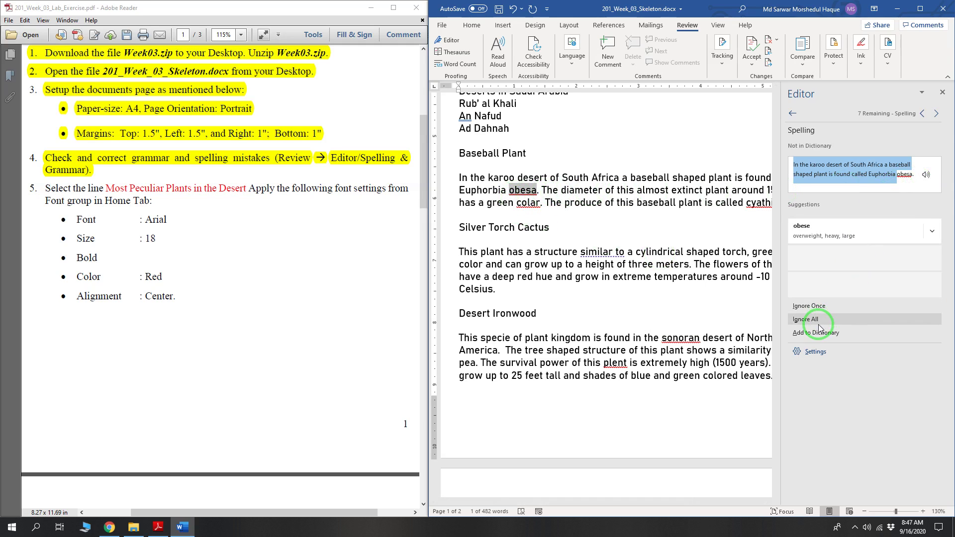
Step: Ignore "obesa" once and correct "colar" to "color" in the Baseball Plant paragraph
{"action": "left_click", "coordinate": [820, 307]}
{"action": "left_click", "coordinate": [578, 216]}
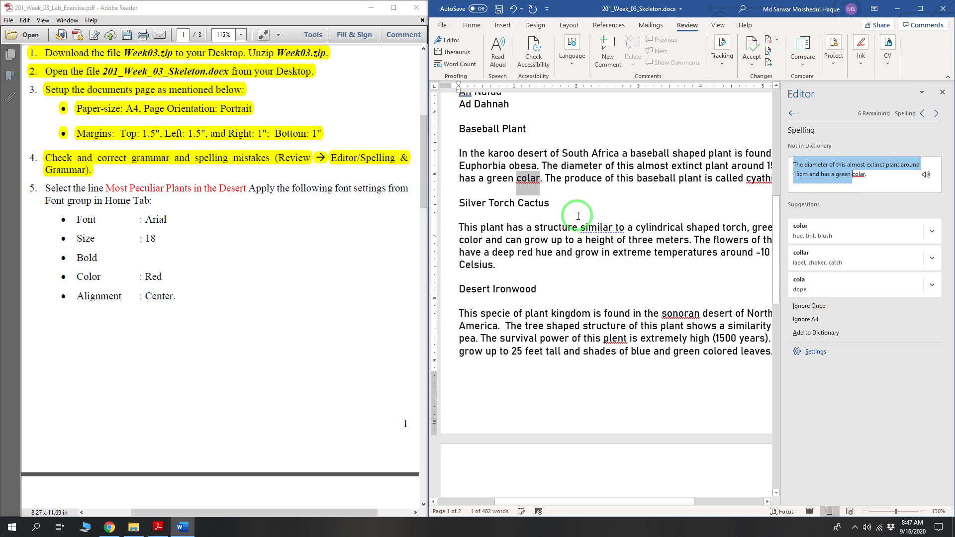
{"action": "left_click", "coordinate": [888, 172]}
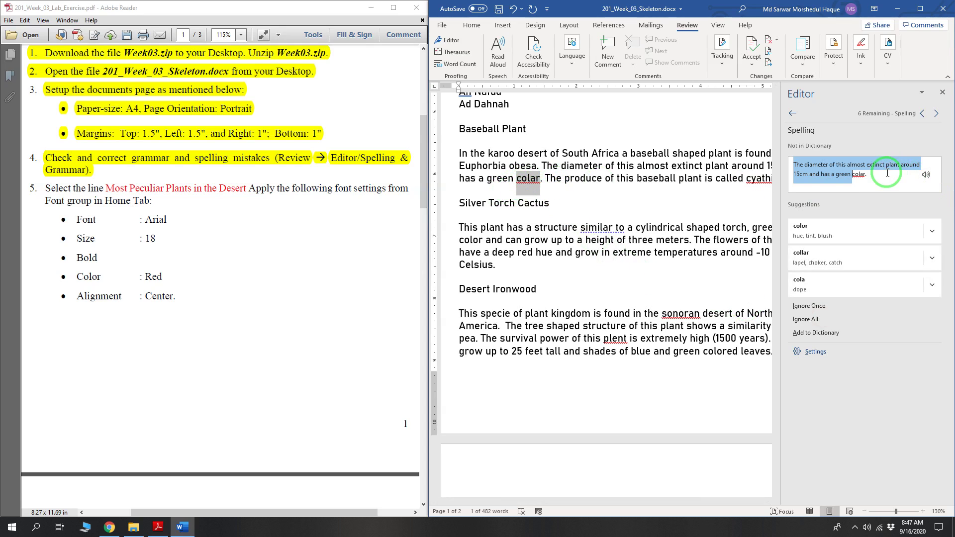
{"action": "left_click", "coordinate": [858, 175]}
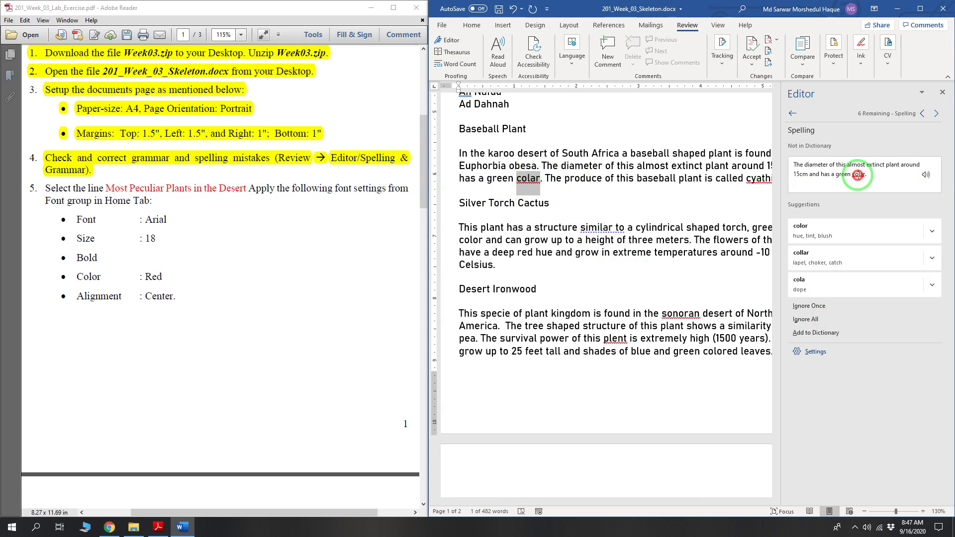
{"action": "left_click", "coordinate": [822, 233]}
Step: Ignore all occurrences of the flagged words "cyathia" and "sonoran" in the spelling check
{"action": "left_click", "coordinate": [827, 176]}
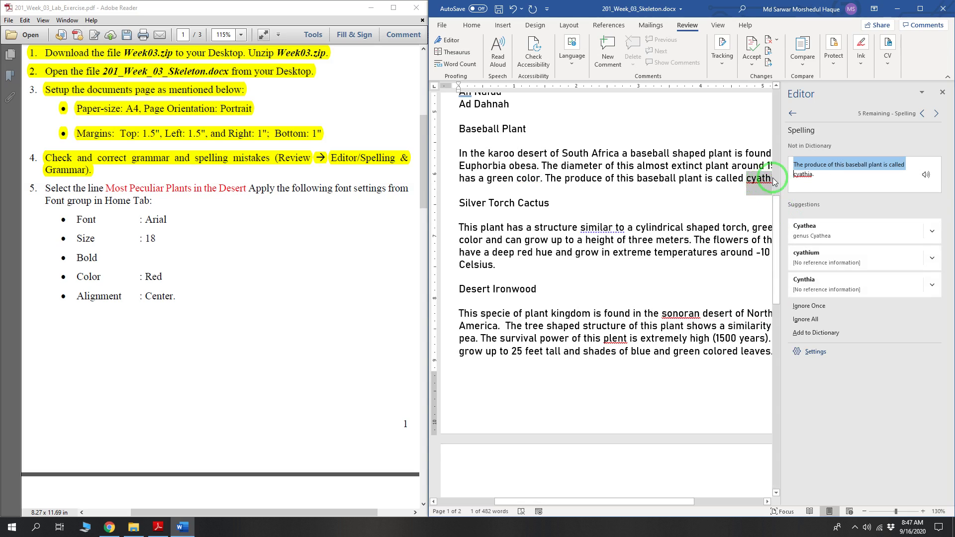
{"action": "left_click", "coordinate": [829, 176]}
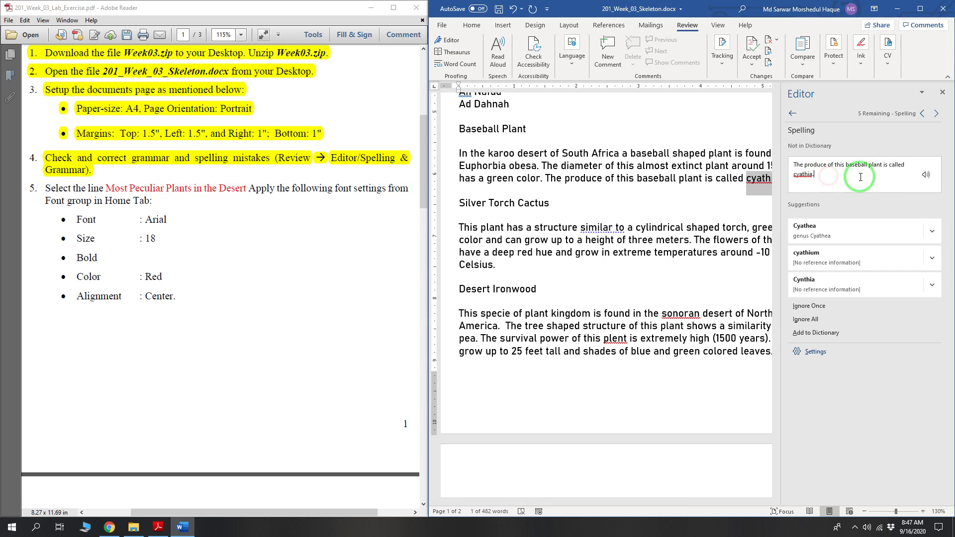
{"action": "left_click", "coordinate": [835, 321]}
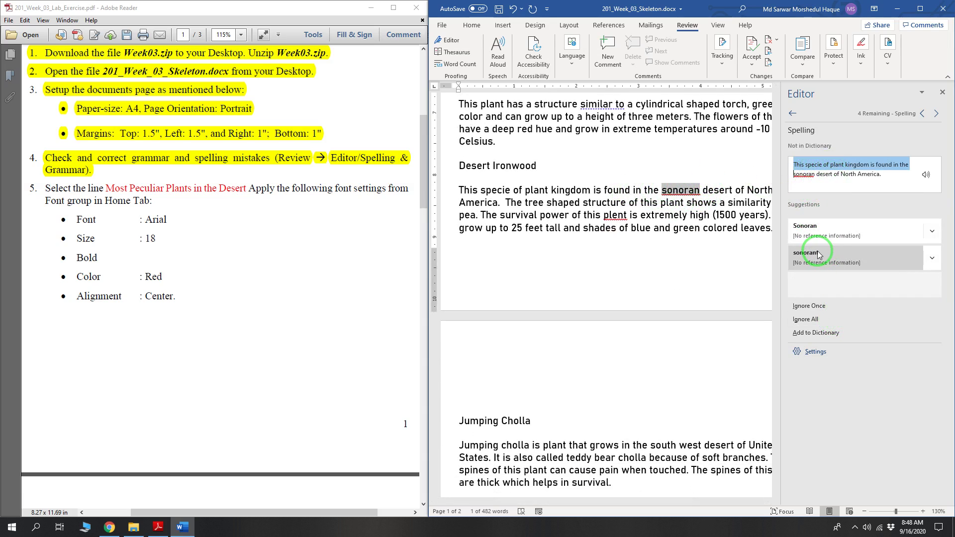
{"action": "left_click", "coordinate": [811, 321]}
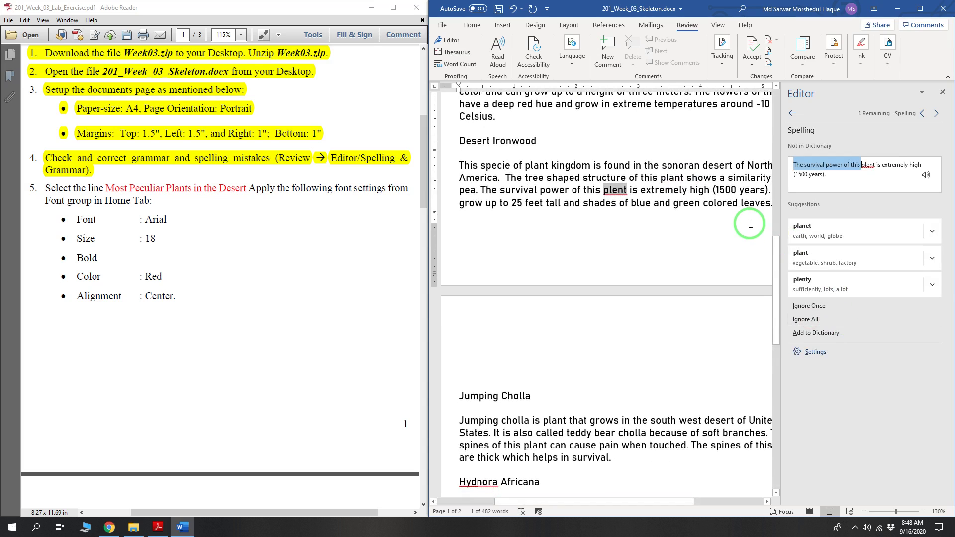
Step: Correct "plent" to "plant" in the Desert Ironwood paragraph and ignore all occurrences of "Hydnora"
{"action": "left_click", "coordinate": [871, 164]}
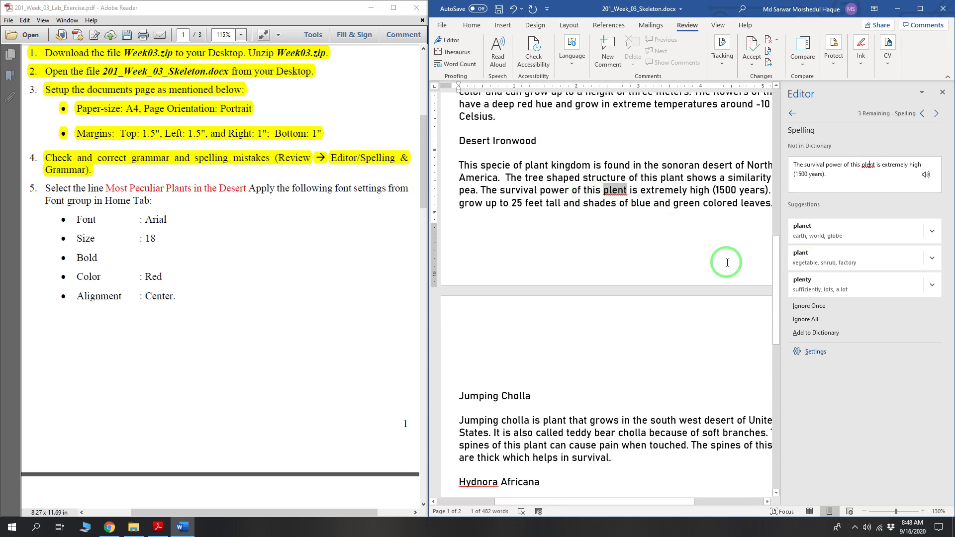
{"action": "left_click", "coordinate": [822, 258]}
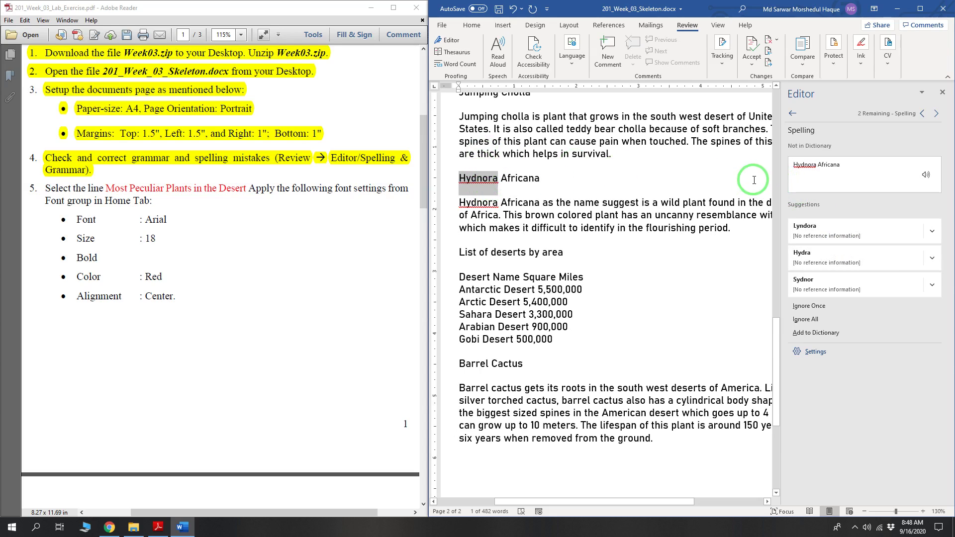
{"action": "left_click", "coordinate": [816, 319]}
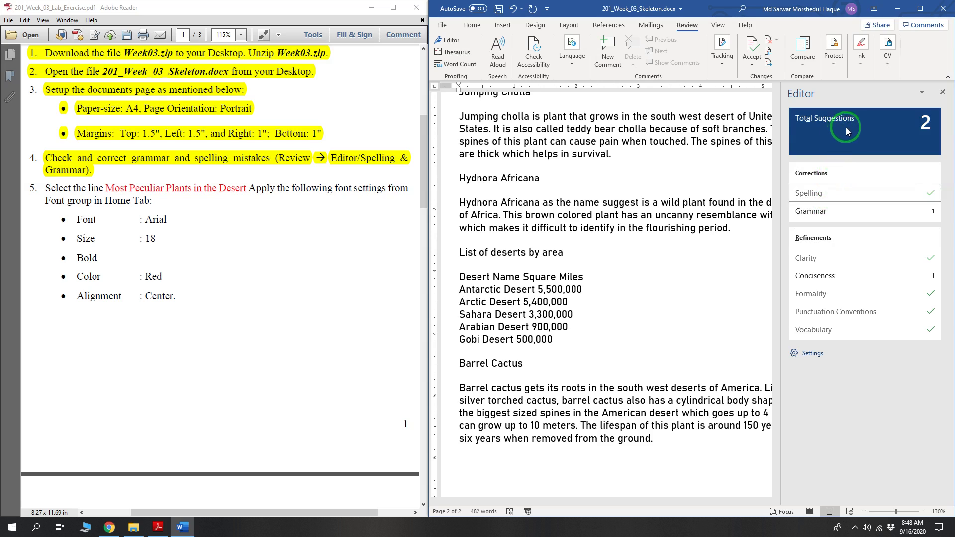
Step: Ignore once the grammar suggestion on "An Nafud" and the conciseness suggestion on "similar to", and close the Editor
{"action": "left_click", "coordinate": [834, 216]}
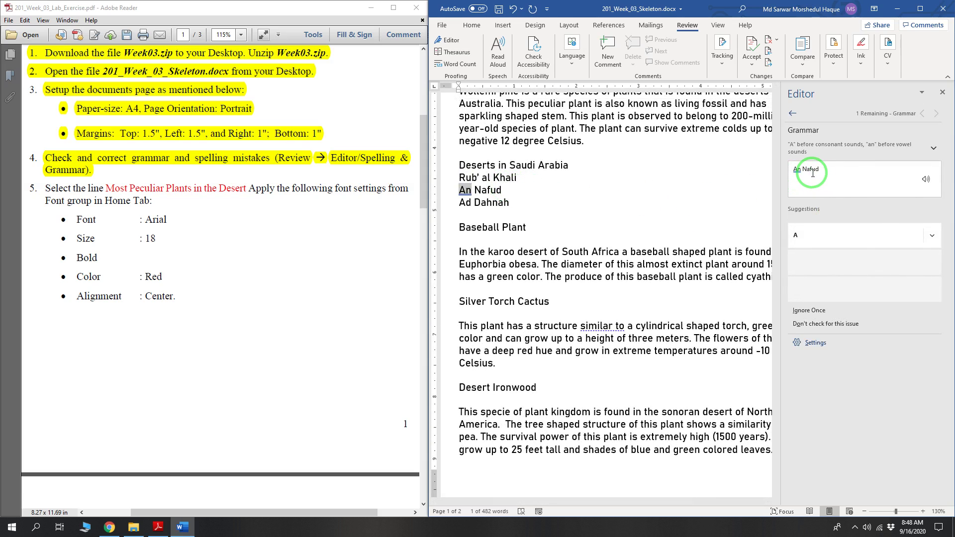
{"action": "left_click", "coordinate": [825, 312]}
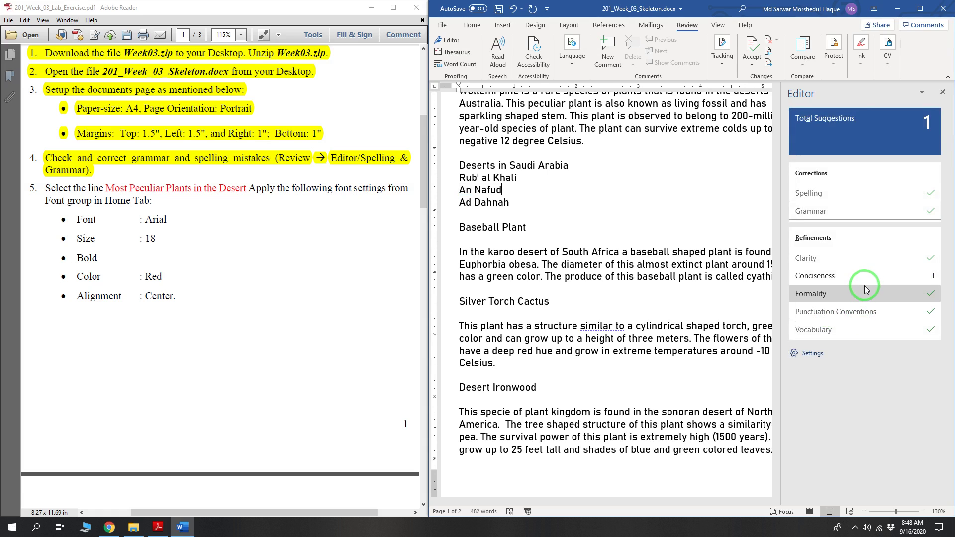
{"action": "left_click", "coordinate": [865, 276]}
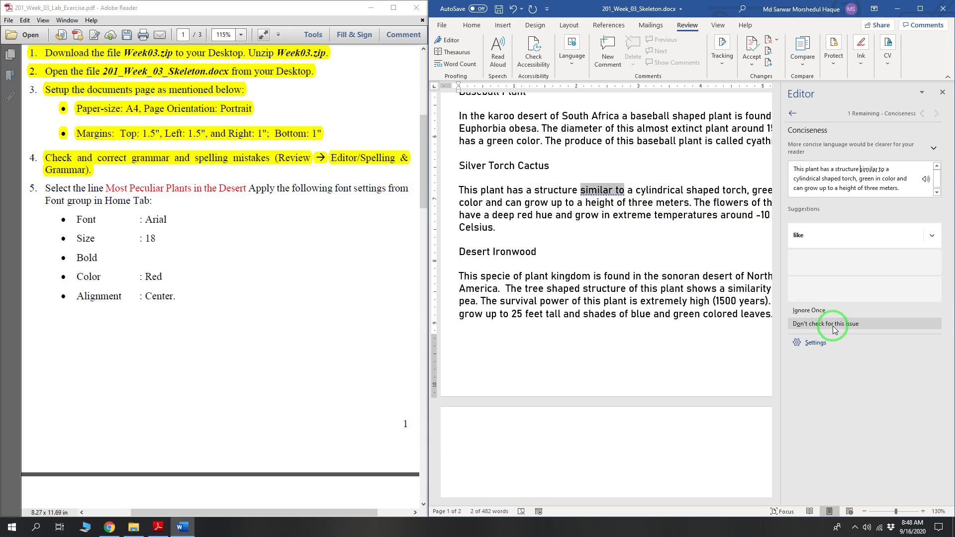
{"action": "left_click", "coordinate": [811, 312]}
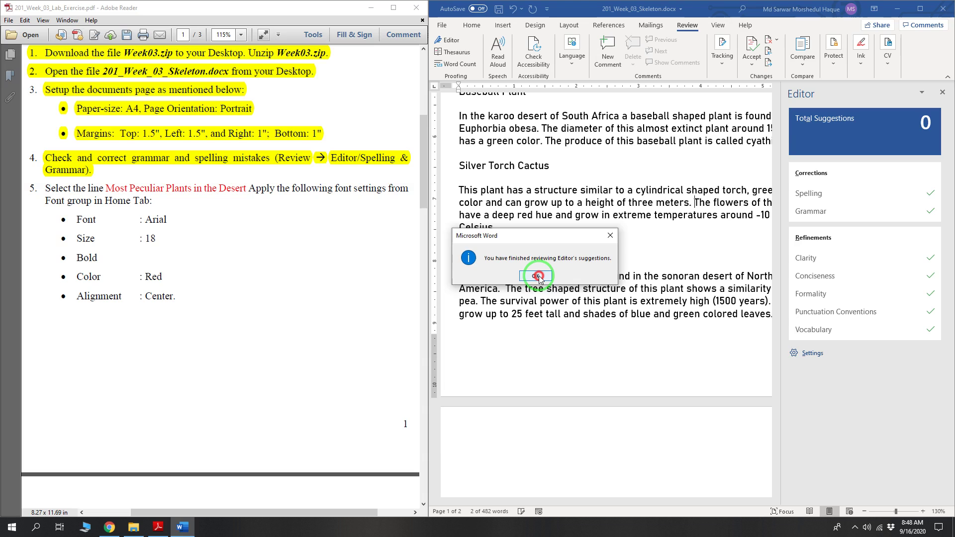
{"action": "left_click", "coordinate": [538, 276]}
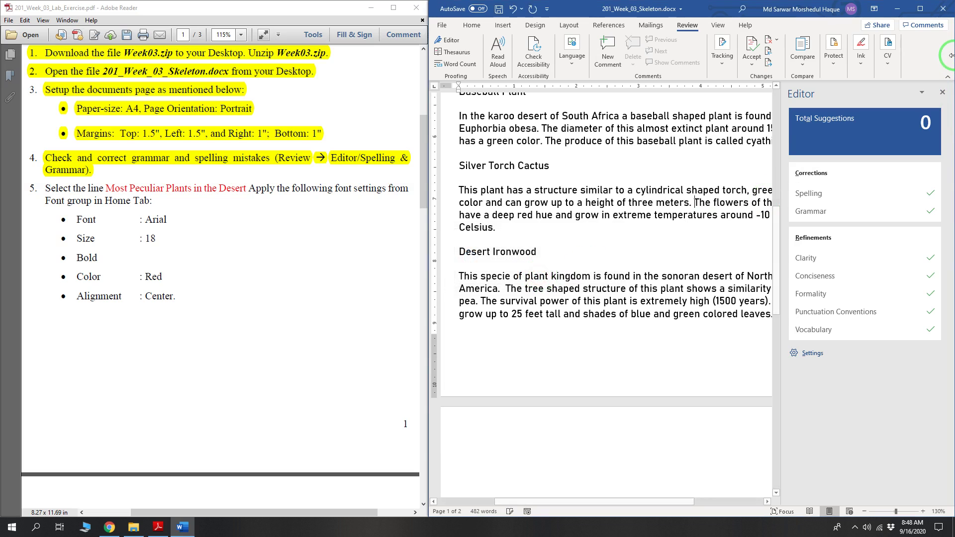
{"action": "left_click", "coordinate": [943, 93]}
Step: Switch to the lab exercise PDF in Adobe Reader and highlight all of instruction 5, from its first line through the Alignment bullet
{"action": "scroll", "coordinate": [706, 257], "scroll_direction": "up", "scroll_amount": 8}
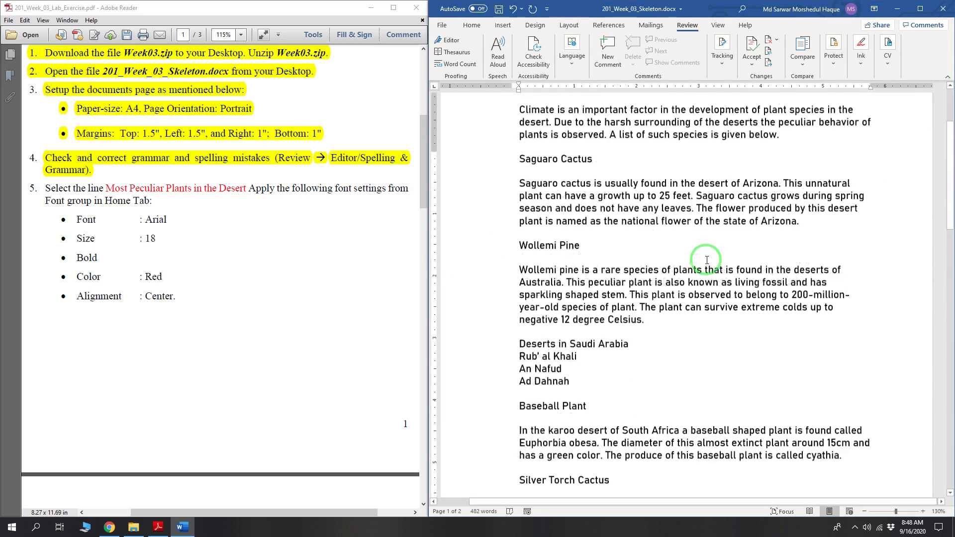
{"action": "scroll", "coordinate": [707, 261], "scroll_direction": "up", "scroll_amount": 3}
{"action": "left_click", "coordinate": [140, 199]}
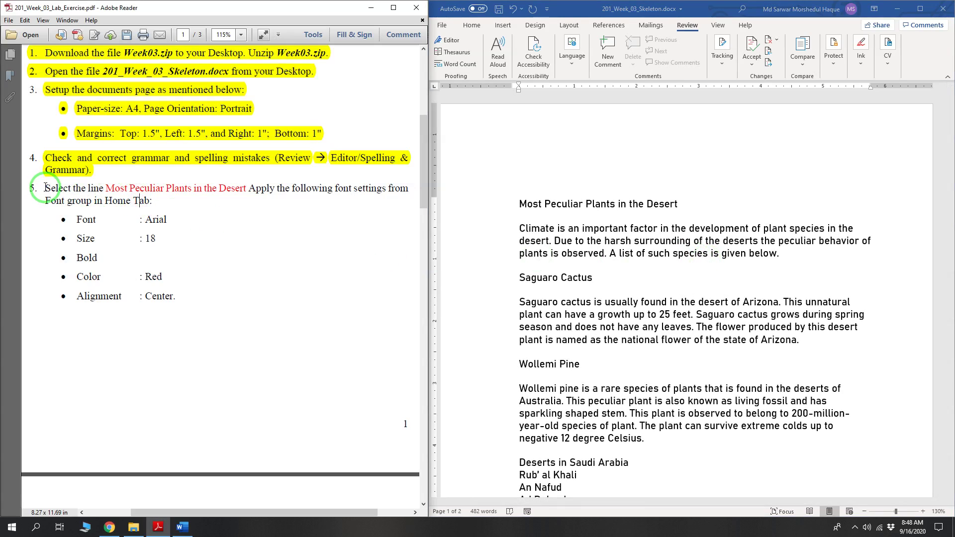
{"action": "left_click_drag", "start_coordinate": [45, 188], "coordinate": [174, 297]}
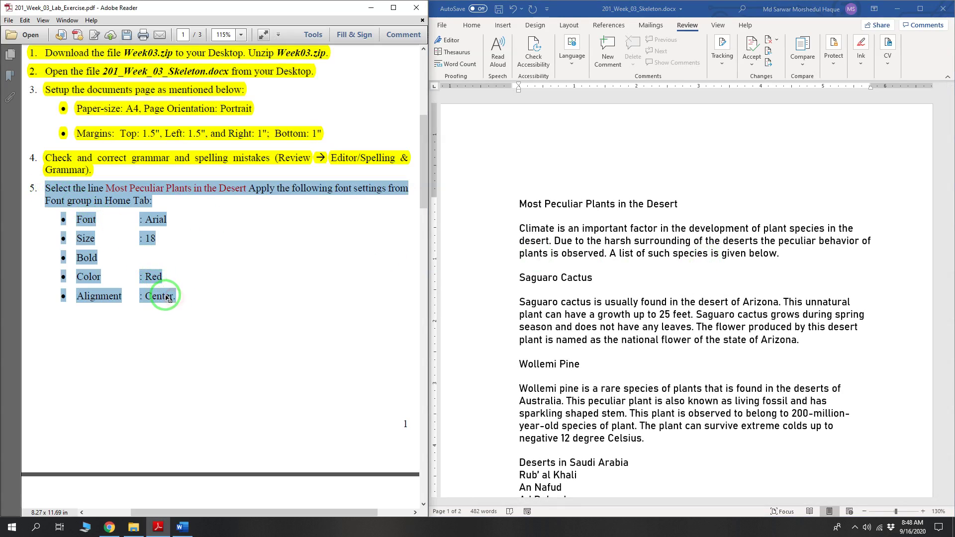
{"action": "right_click", "coordinate": [118, 203]}
{"action": "left_click", "coordinate": [157, 219]}
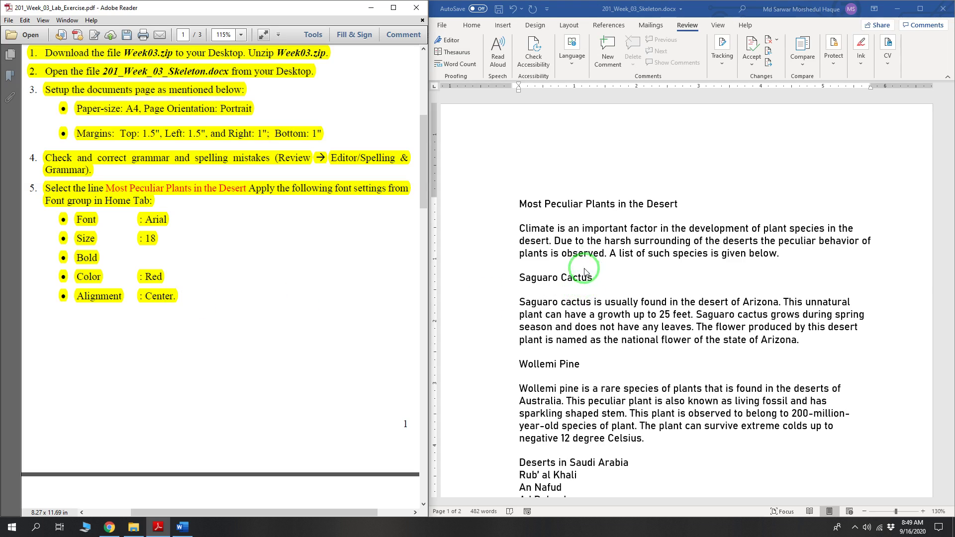
Step: In the Word document, set the title line "Most Peculiar Plants in the Desert" to Arial, size 18
{"action": "triple_click", "coordinate": [546, 207]}
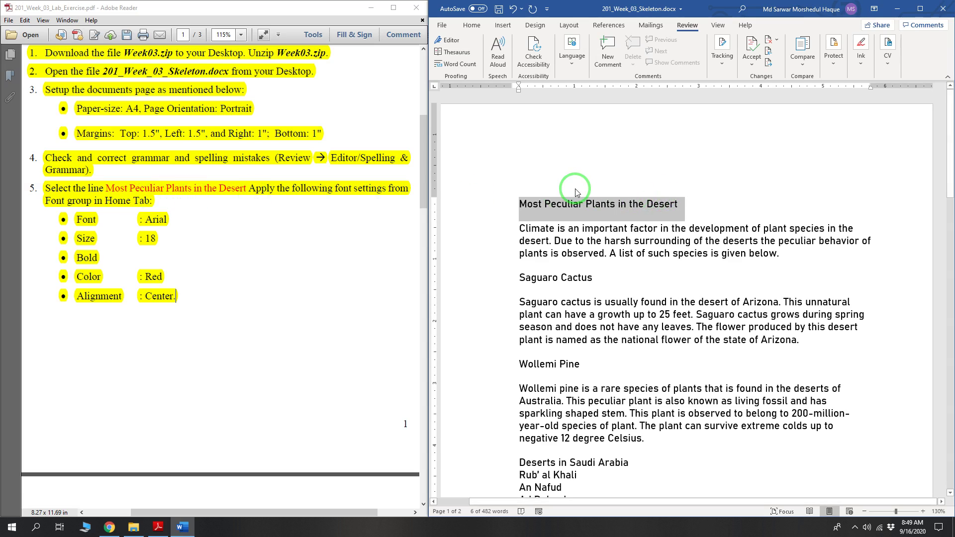
{"action": "scroll", "coordinate": [576, 193], "scroll_direction": "down", "scroll_amount": 1}
{"action": "left_click", "coordinate": [472, 26]}
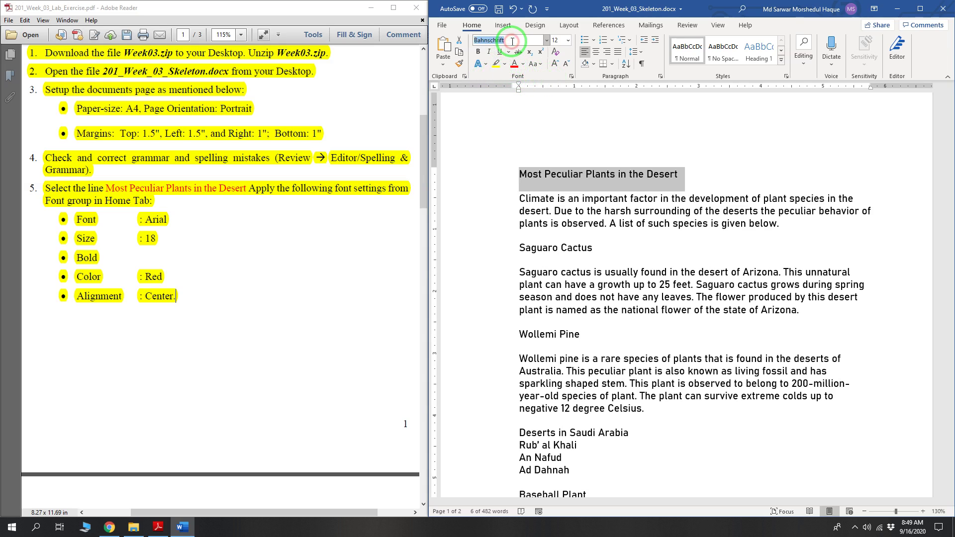
{"action": "left_click", "coordinate": [547, 41]}
{"action": "left_click", "coordinate": [514, 126]}
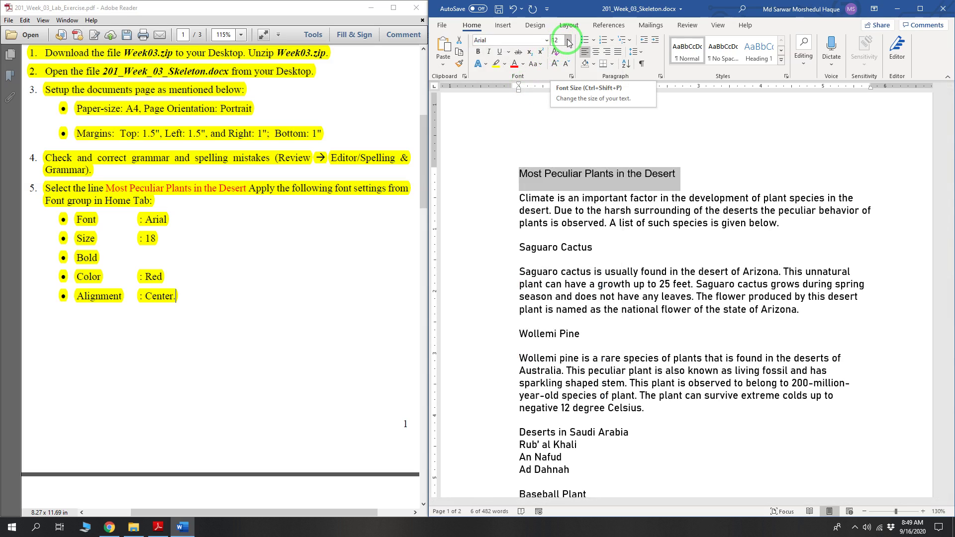
{"action": "left_click", "coordinate": [569, 44]}
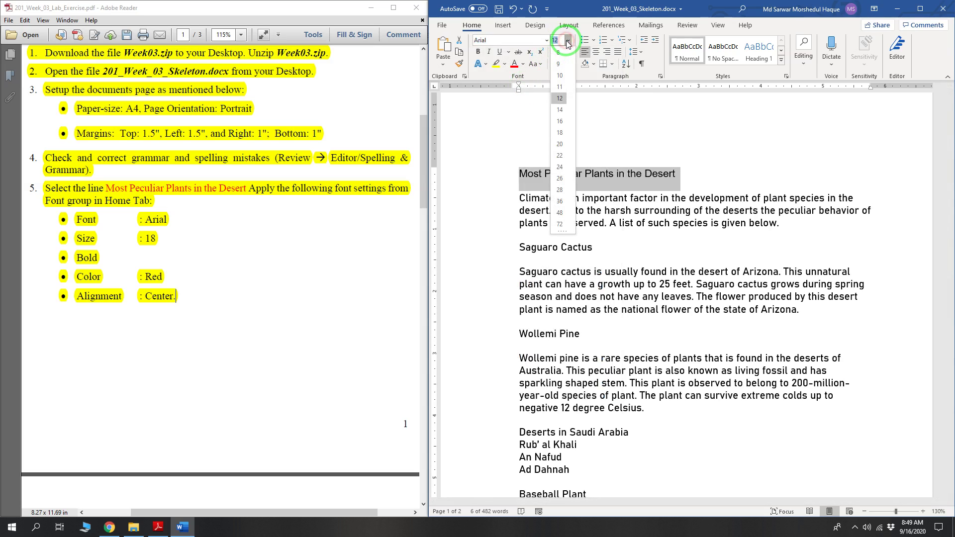
{"action": "left_click", "coordinate": [563, 131]}
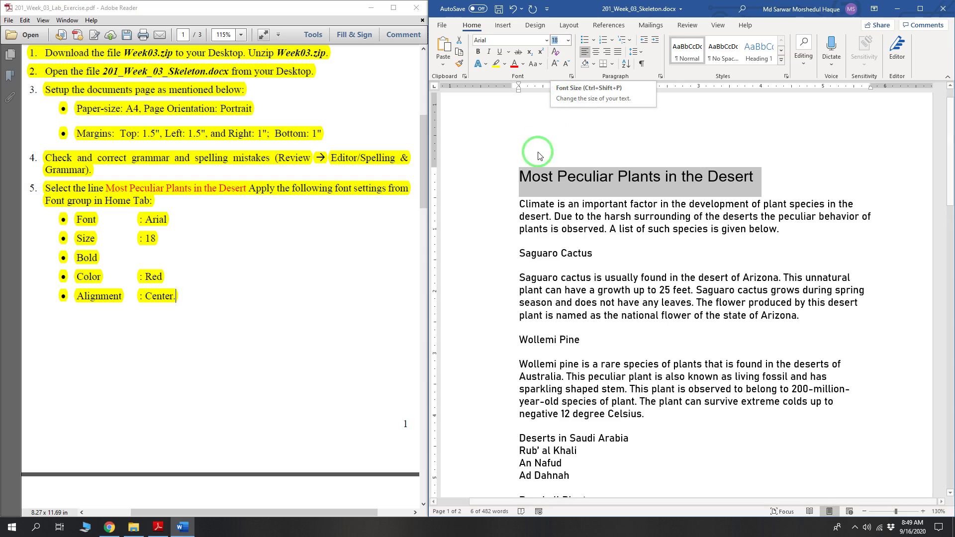
Step: Make the title "Most Peculiar Plants in the Desert" bold and red, and center it
{"action": "left_click", "coordinate": [478, 52]}
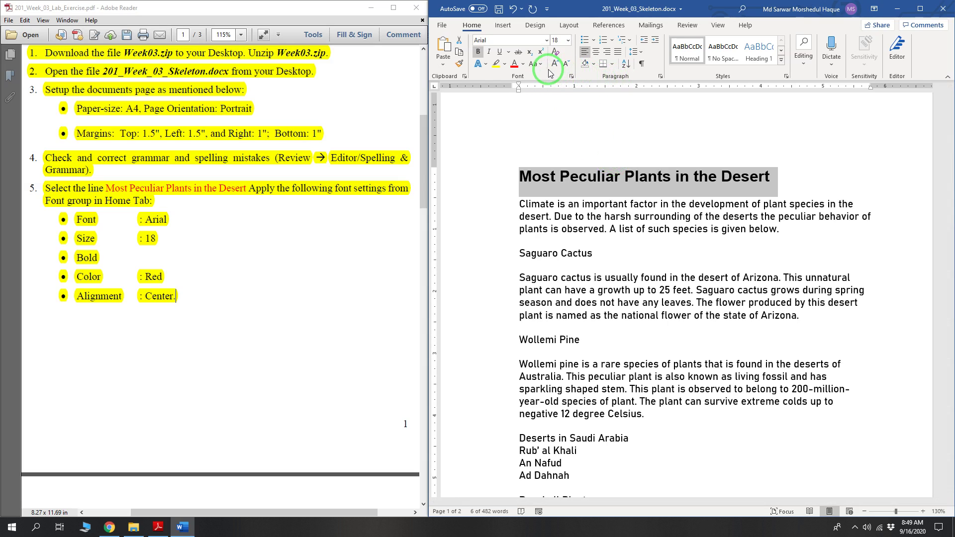
{"action": "left_click", "coordinate": [523, 63]}
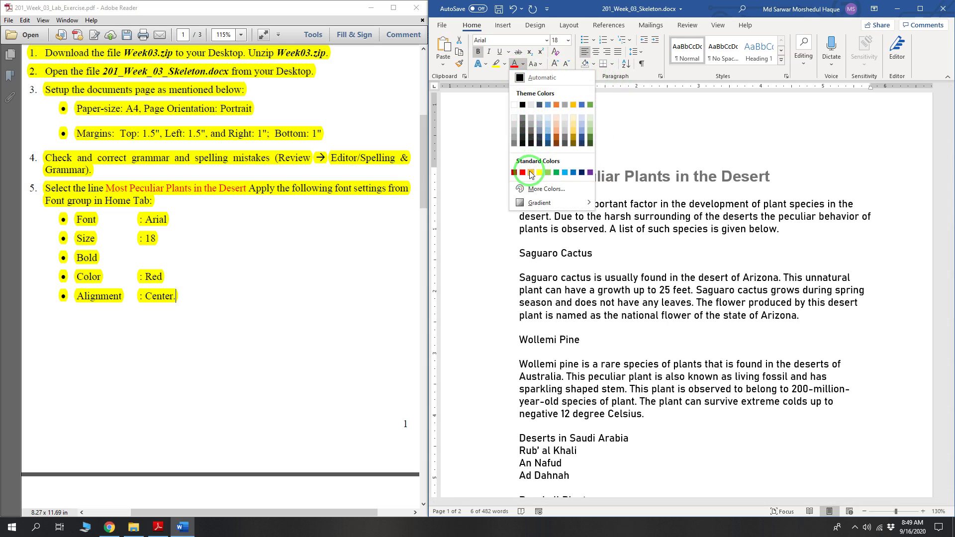
{"action": "left_click", "coordinate": [514, 172]}
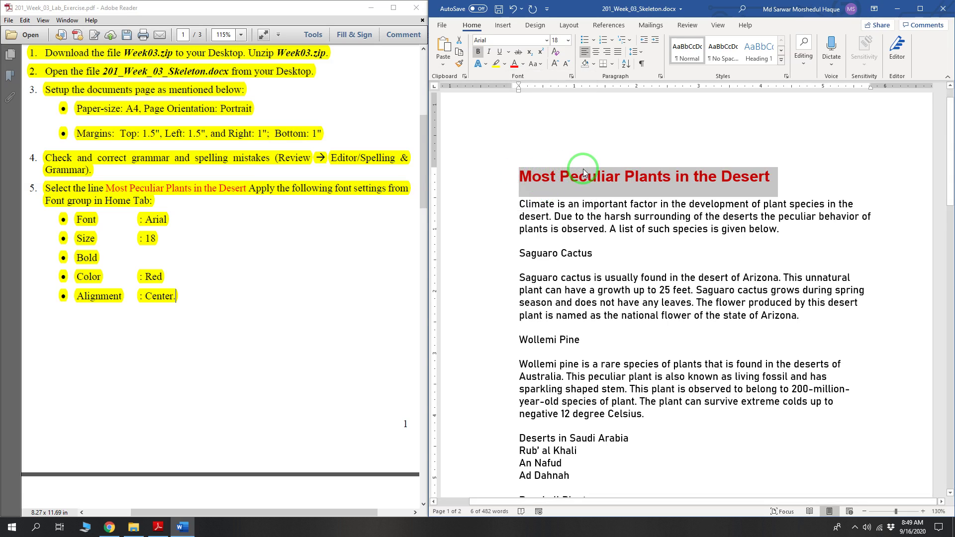
{"action": "left_click", "coordinate": [594, 52]}
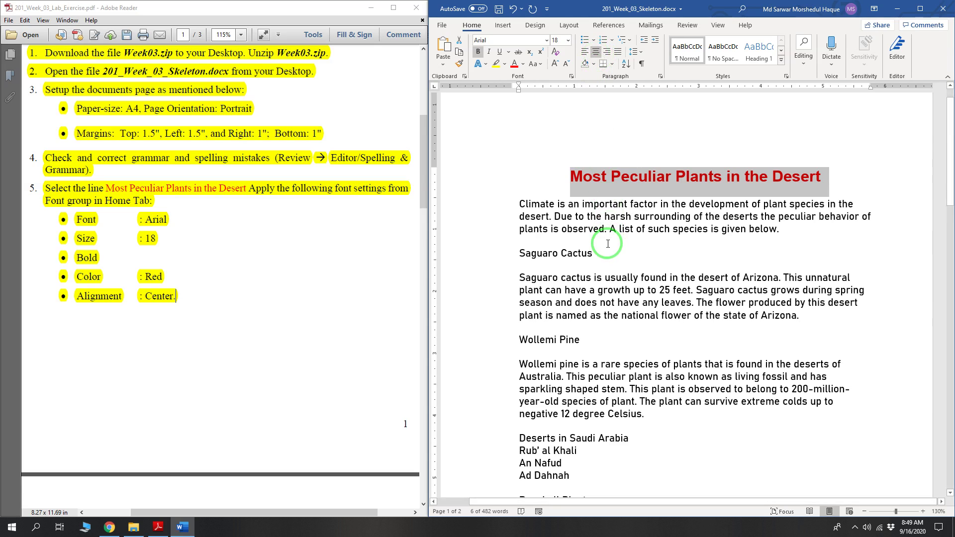
Step: Switch to the Adobe Reader PDF and highlight all of instruction 6, through the shadow Effect bullet
{"action": "left_click", "coordinate": [454, 241]}
{"action": "scroll", "coordinate": [184, 200], "scroll_direction": "down", "scroll_amount": 8}
{"action": "scroll", "coordinate": [188, 204], "scroll_direction": "down", "scroll_amount": 5}
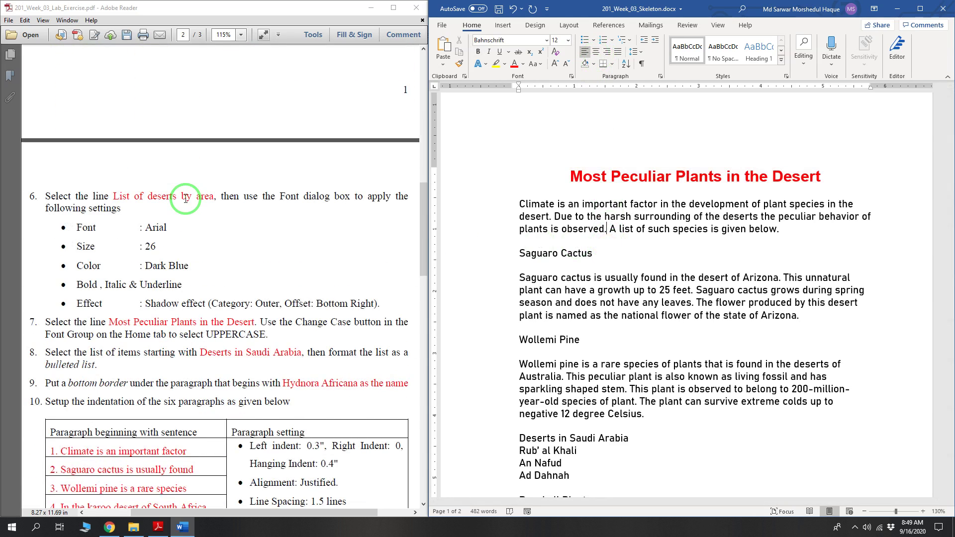
{"action": "left_click_drag", "start_coordinate": [47, 170], "coordinate": [363, 278]}
{"action": "right_click", "coordinate": [363, 279]}
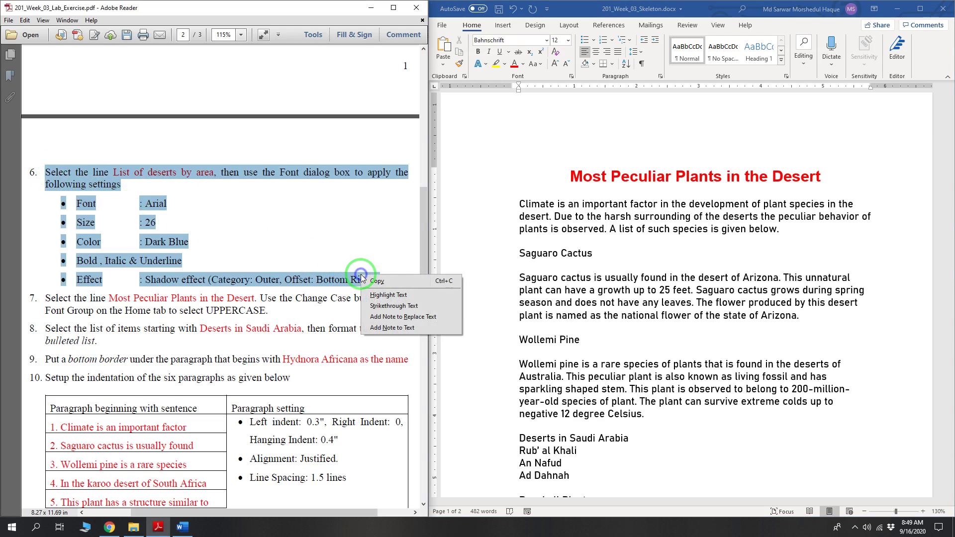
{"action": "left_click", "coordinate": [377, 292]}
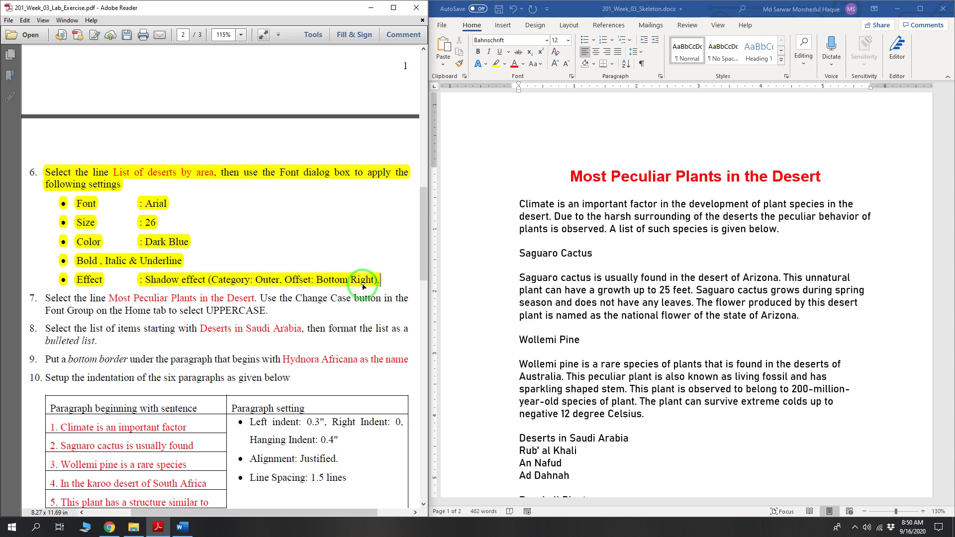
Step: Search the Word document for "list of dese" and select the whole line "List of deserts by area"
{"action": "left_click", "coordinate": [568, 217]}
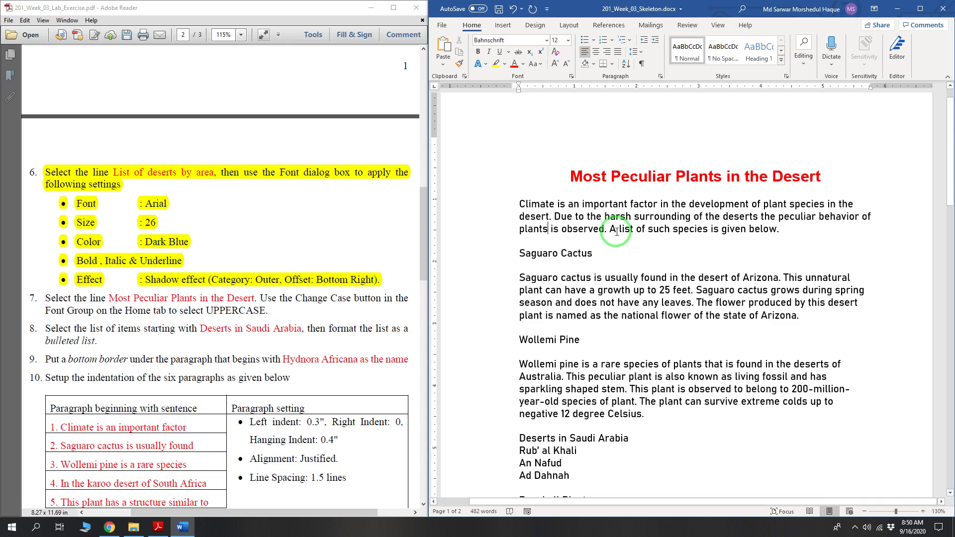
{"action": "scroll", "coordinate": [597, 232], "scroll_direction": "down", "scroll_amount": 6}
{"action": "scroll", "coordinate": [619, 231], "scroll_direction": "up", "scroll_amount": 7}
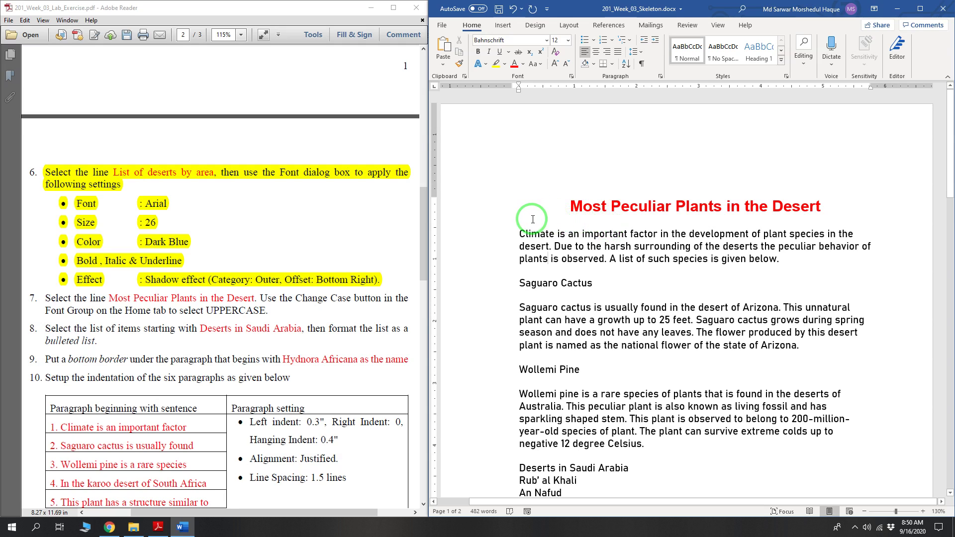
{"action": "key", "text": "ctrl+f"}
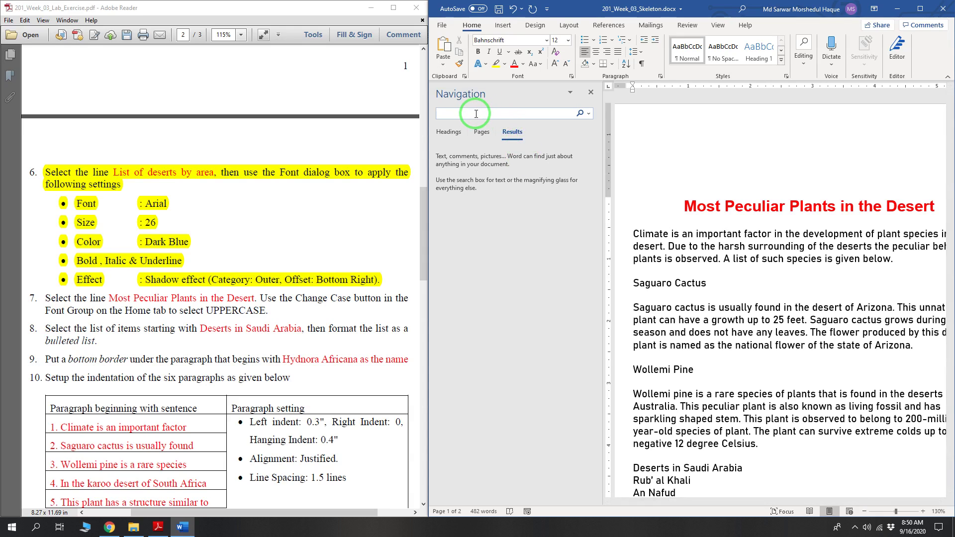
{"action": "type", "text": "list"}
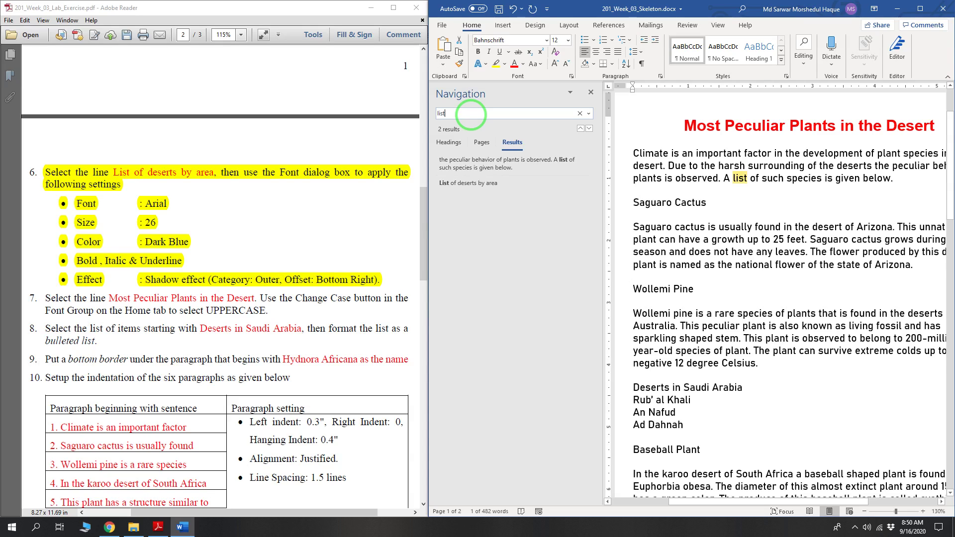
{"action": "type", "text": " of"}
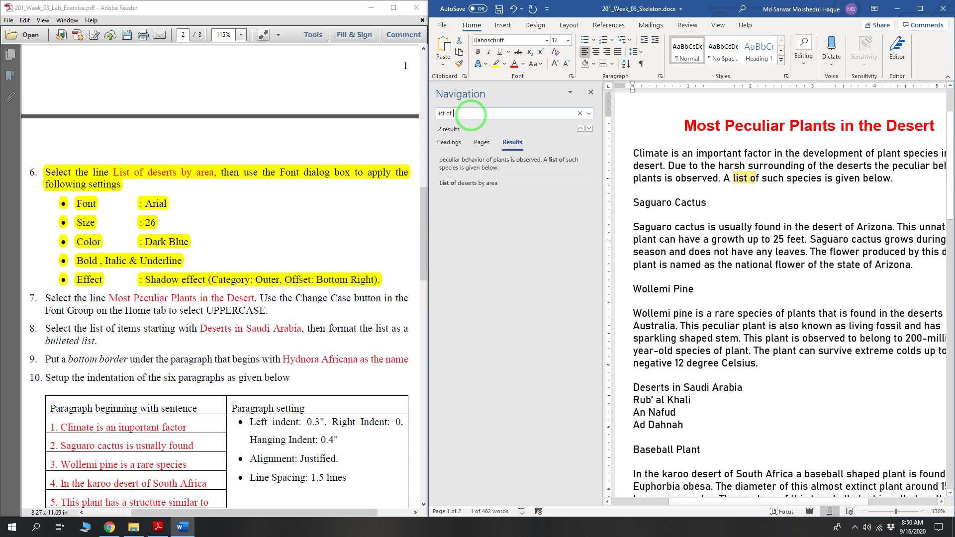
{"action": "type", "text": " dese"}
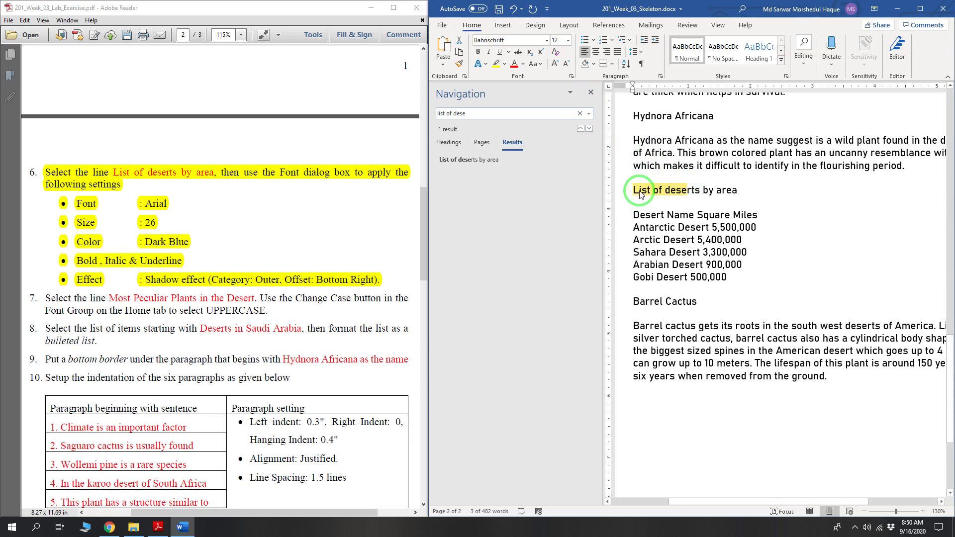
{"action": "left_click_drag", "start_coordinate": [640, 194], "coordinate": [742, 194]}
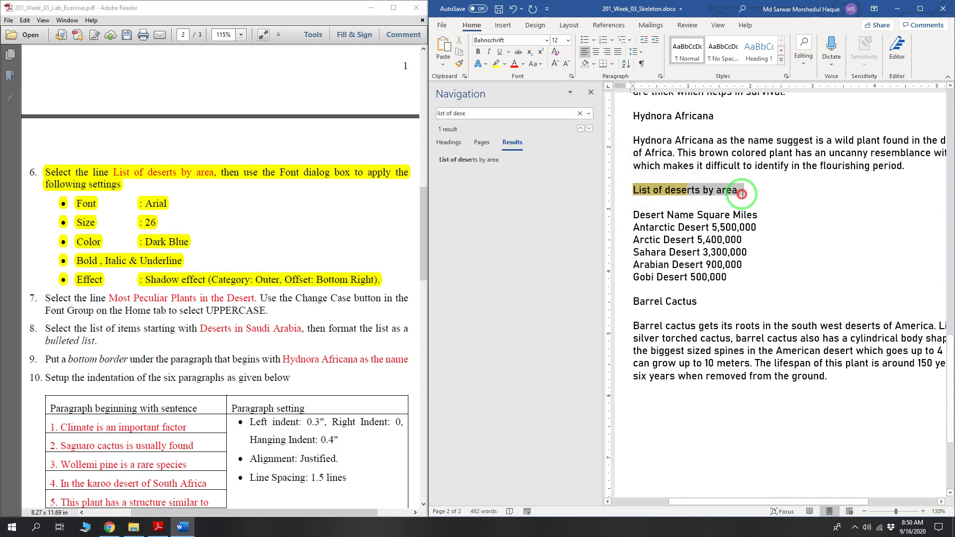
{"action": "left_click", "coordinate": [592, 92]}
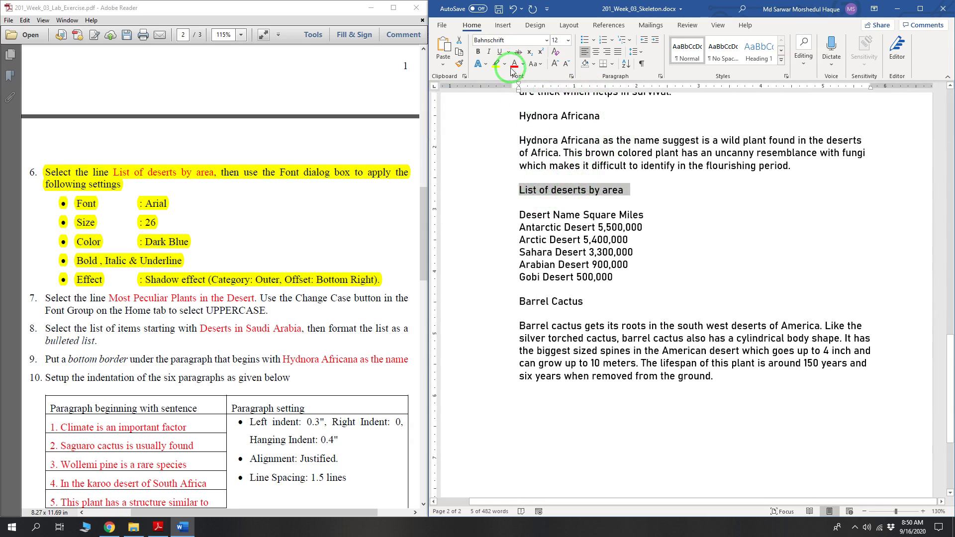
Step: Set the selected line "List of deserts by area" to the Arial font at size 26
{"action": "left_click", "coordinate": [518, 39]}
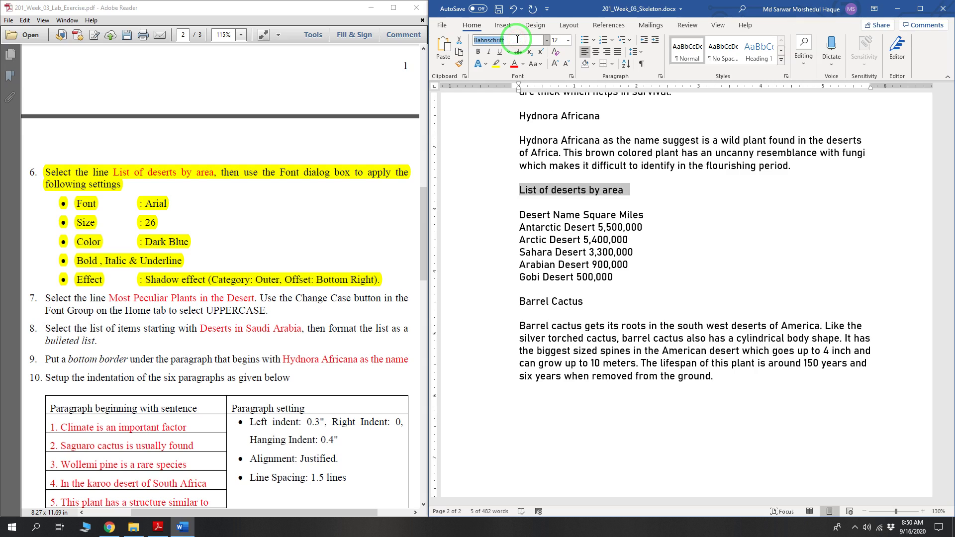
{"action": "type", "text": "Arial"}
{"action": "key", "text": "Return"}
{"action": "left_click", "coordinate": [555, 40]}
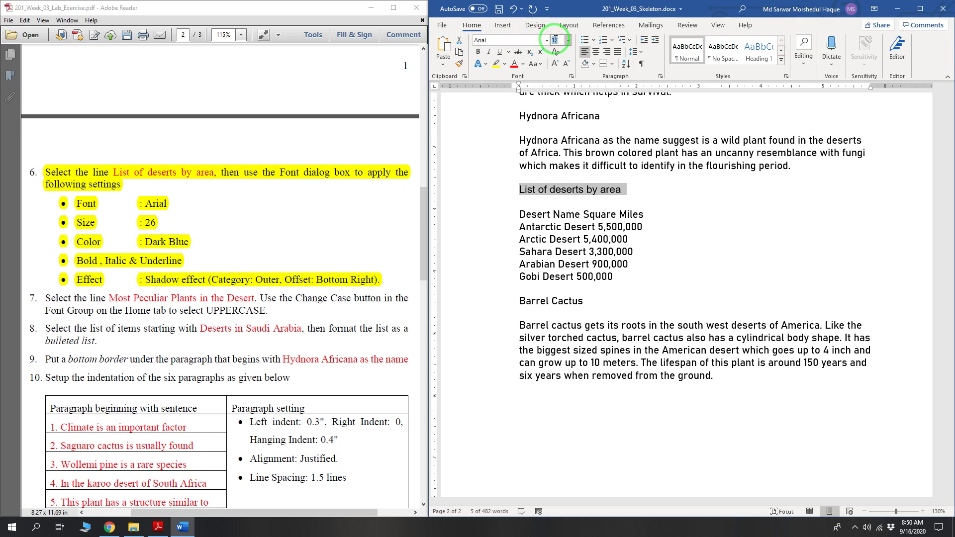
{"action": "type", "text": "26"}
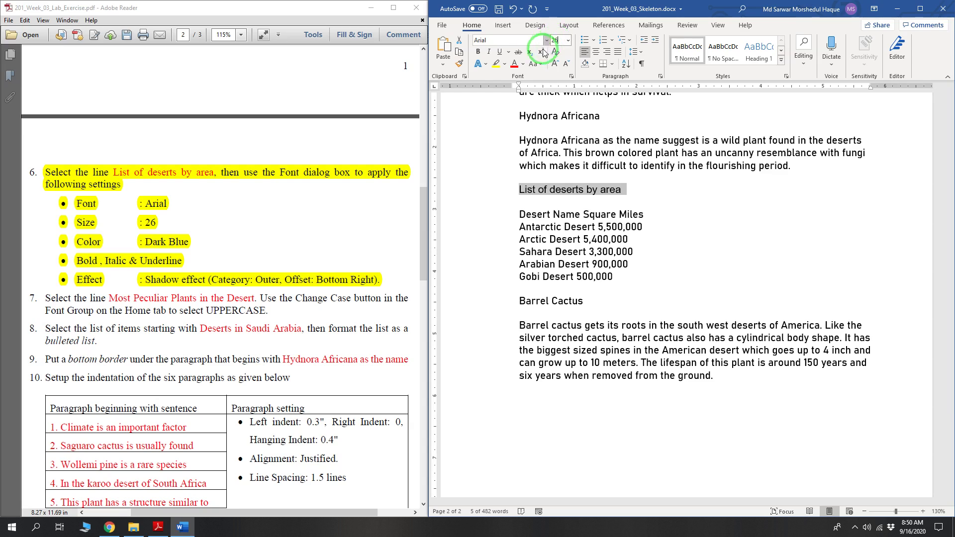
Step: Make the line "List of deserts by area" bold, italic and underlined, with Dark Blue font color
{"action": "left_click", "coordinate": [477, 53]}
{"action": "left_click", "coordinate": [490, 52]}
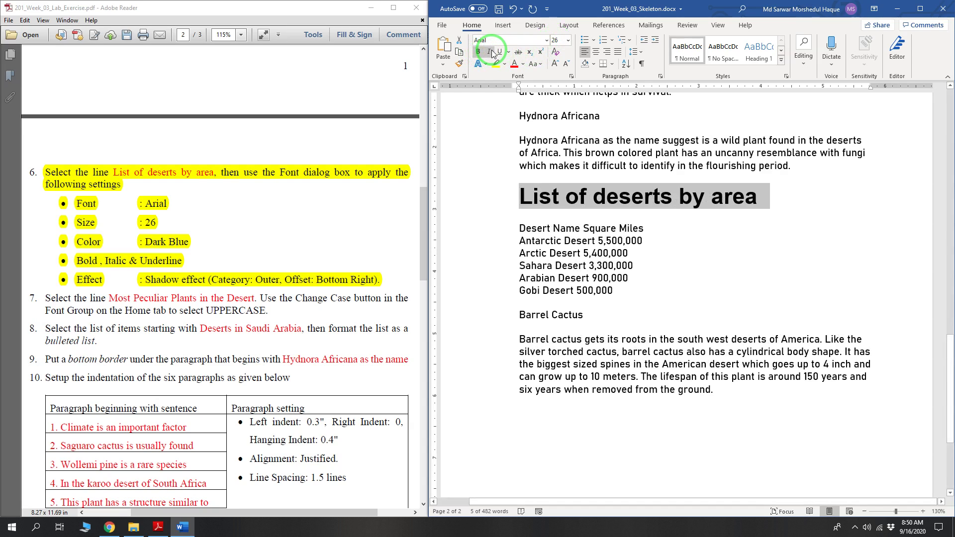
{"action": "left_click", "coordinate": [499, 52]}
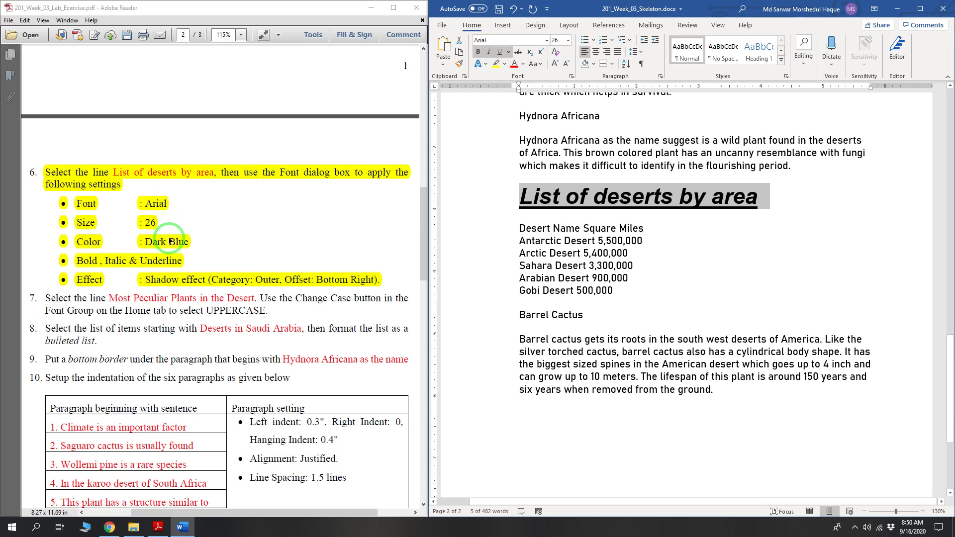
{"action": "left_click", "coordinate": [524, 65]}
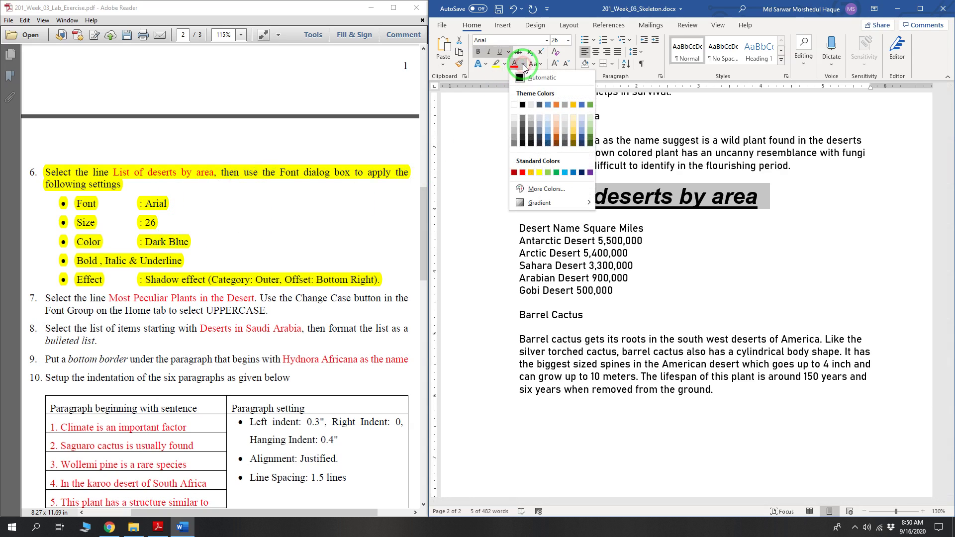
{"action": "left_click", "coordinate": [581, 173]}
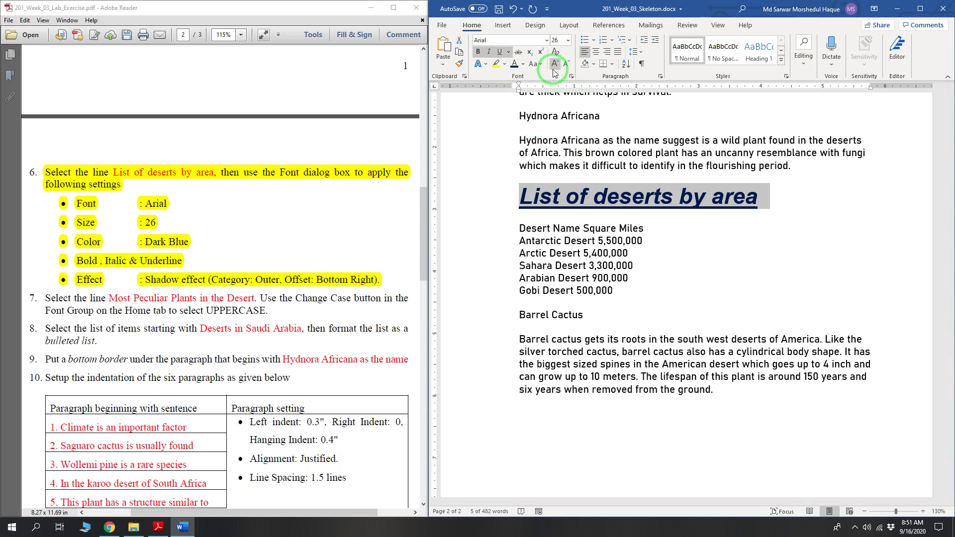
Step: Apply the Outer shadow Offset: Bottom Right text effect to the line "List of deserts by area"
{"action": "left_click", "coordinate": [484, 63]}
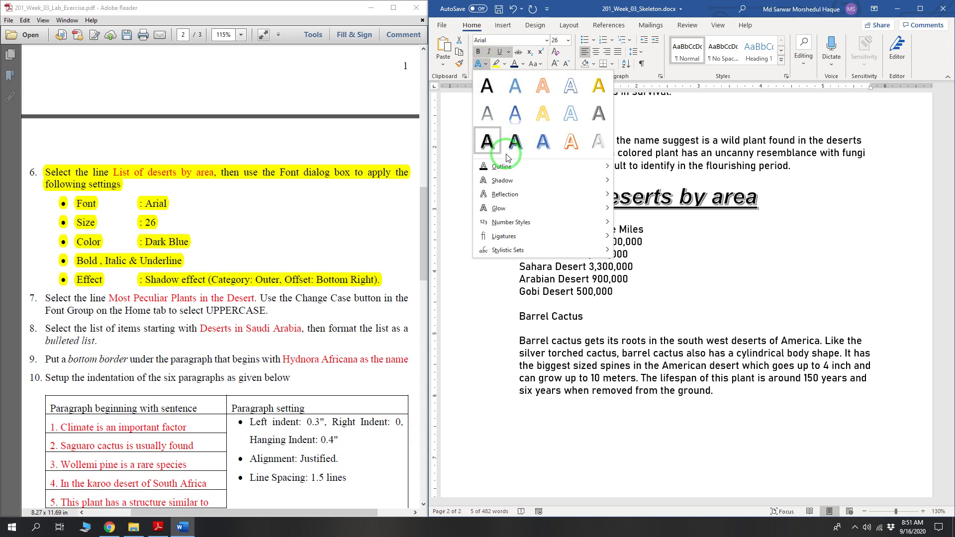
{"action": "mouse_move", "coordinate": [515, 182]}
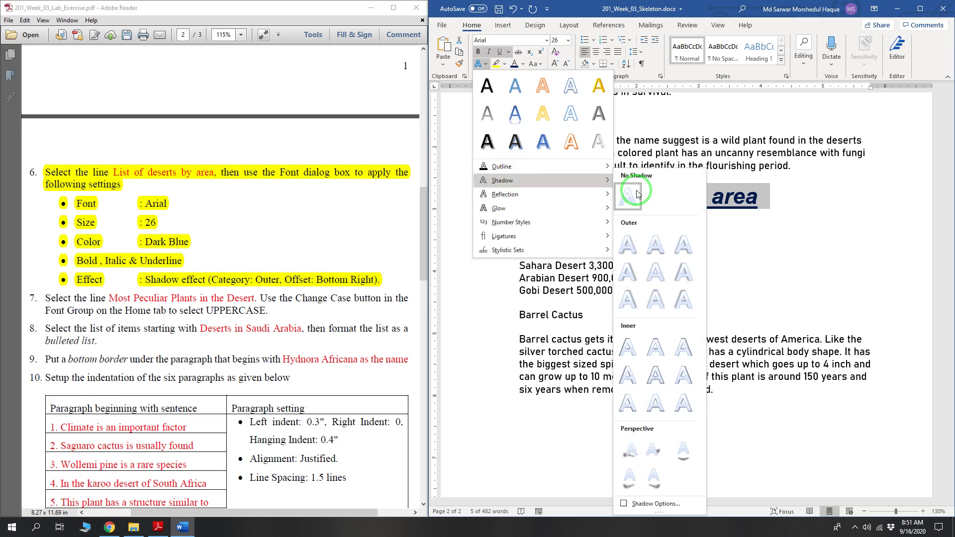
{"action": "left_click", "coordinate": [628, 246]}
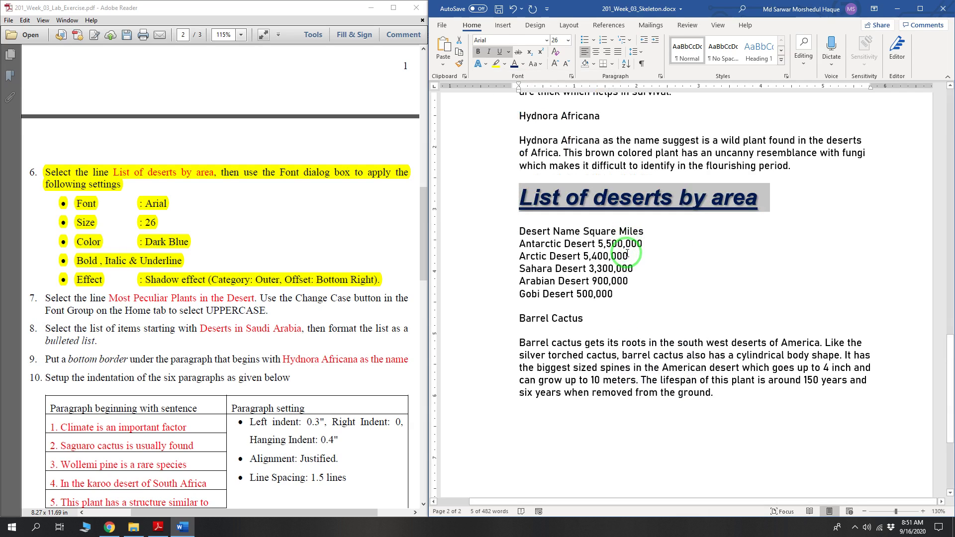
{"action": "left_click", "coordinate": [628, 253]}
Step: Consult instruction 7 in the PDF and change the case of the title "Most Peculiar Plants in the Desert" to UPPERCASE
{"action": "scroll", "coordinate": [277, 260], "scroll_direction": "down", "scroll_amount": 6}
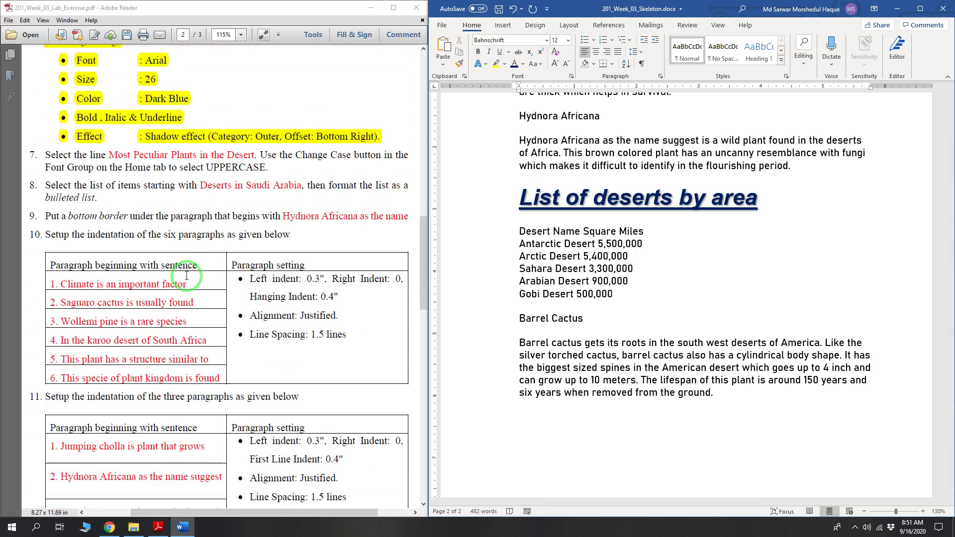
{"action": "left_click_drag", "start_coordinate": [45, 155], "coordinate": [272, 166]}
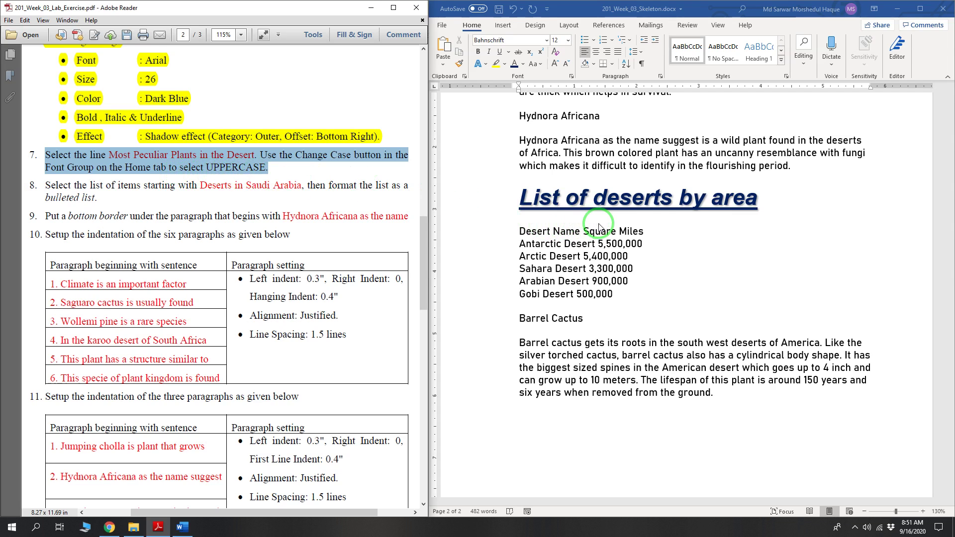
{"action": "scroll", "coordinate": [583, 224], "scroll_direction": "up", "scroll_amount": 15}
{"action": "scroll", "coordinate": [600, 228], "scroll_direction": "up", "scroll_amount": 6}
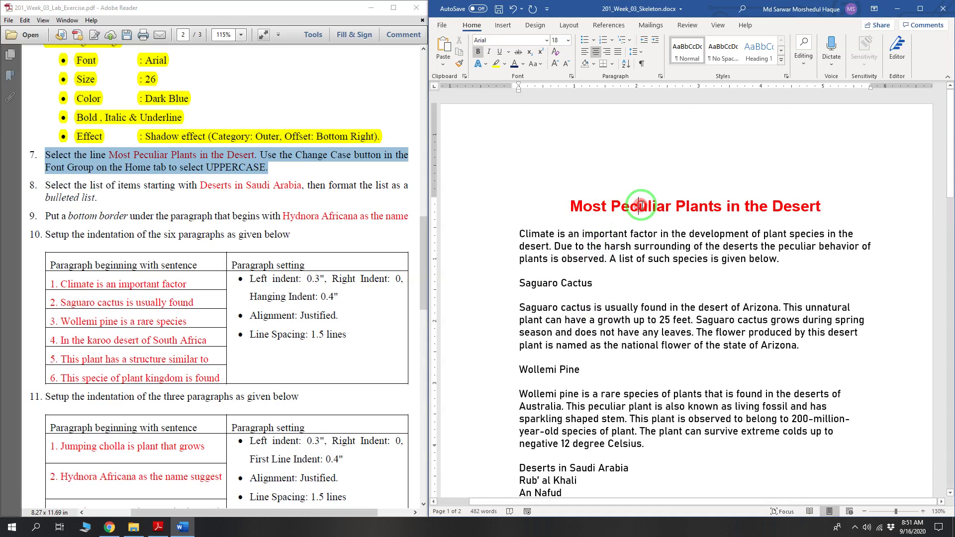
{"action": "triple_click", "coordinate": [642, 206]}
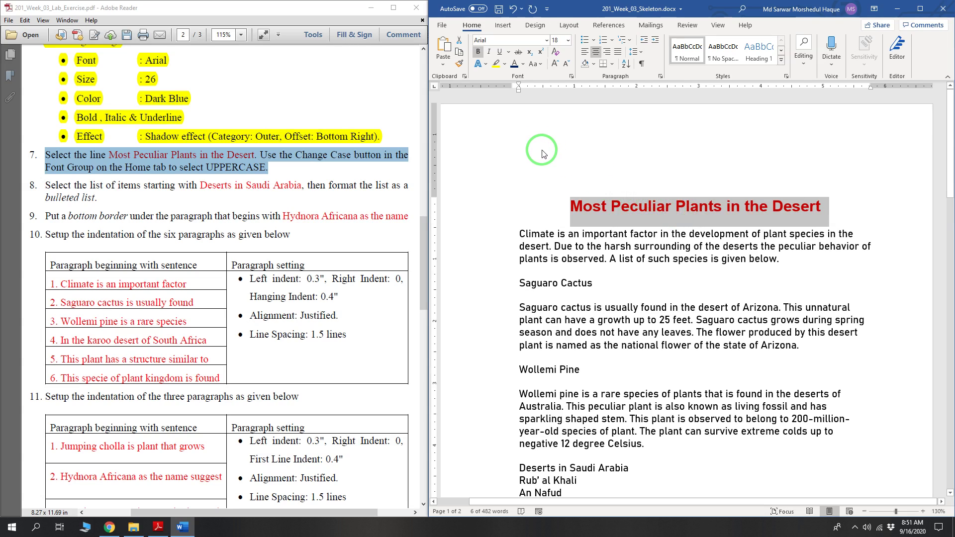
{"action": "left_click", "coordinate": [536, 65]}
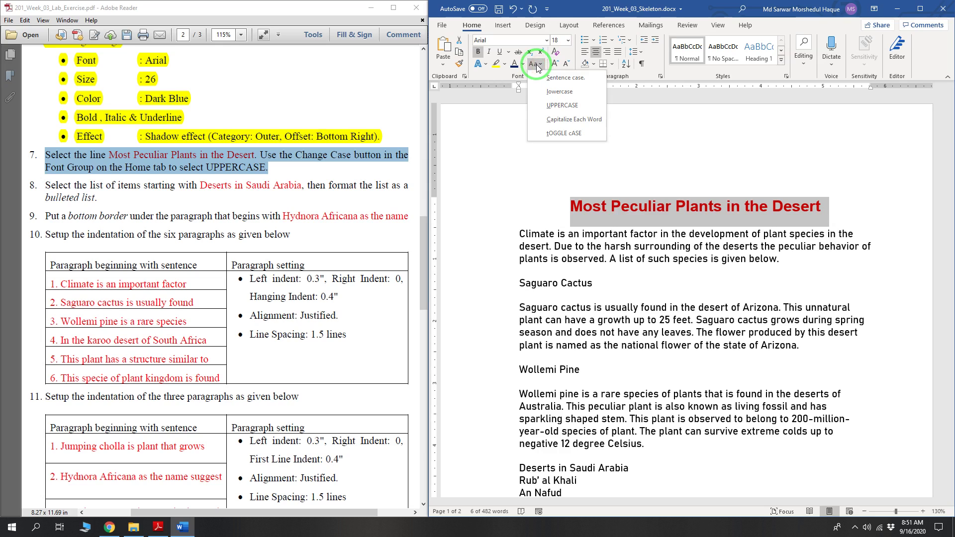
{"action": "left_click", "coordinate": [575, 104]}
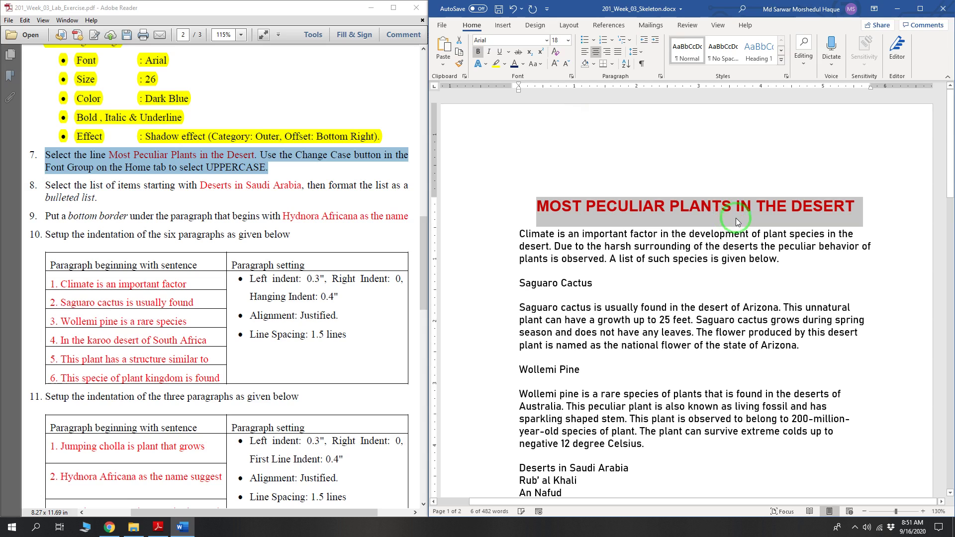
{"action": "left_click", "coordinate": [696, 227]}
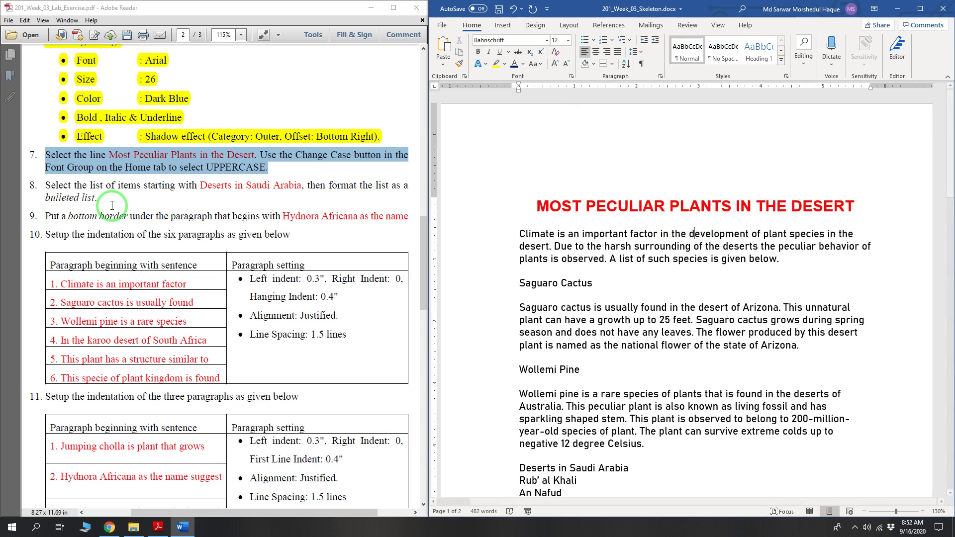
Step: Switch to the Adobe Reader PDF and highlight instruction 8 about the bulleted list
{"action": "left_click_drag", "start_coordinate": [41, 188], "coordinate": [103, 202]}
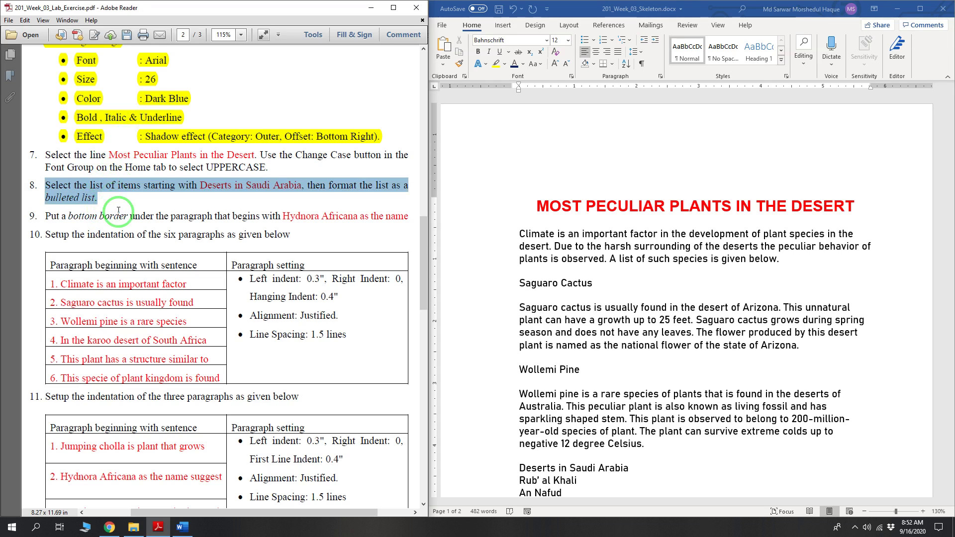
{"action": "right_click", "coordinate": [65, 189]}
{"action": "left_click", "coordinate": [88, 208]}
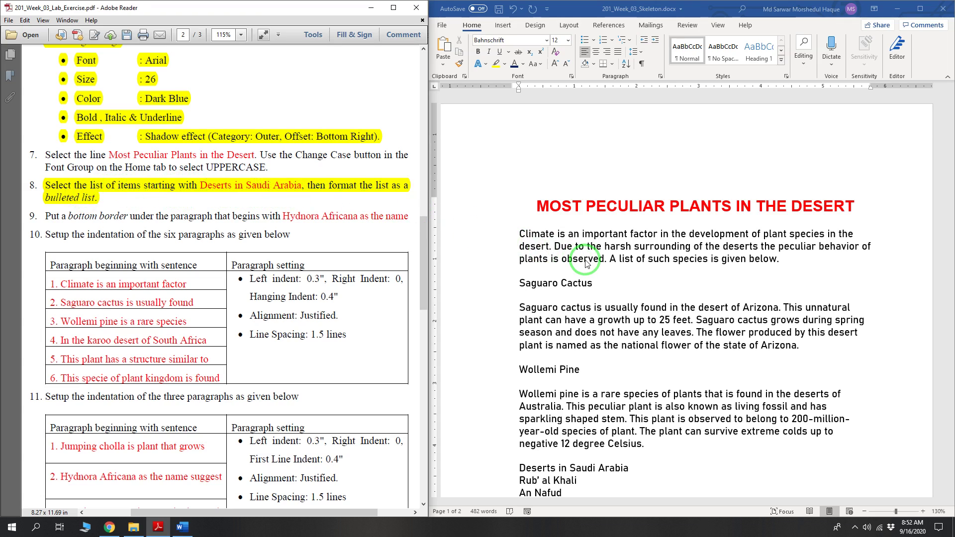
Step: Search the Word document for "deserts", select the line "Deserts in Saudi Arabia" and close the search
{"action": "scroll", "coordinate": [585, 263], "scroll_direction": "down", "scroll_amount": 3}
{"action": "left_click", "coordinate": [562, 238]}
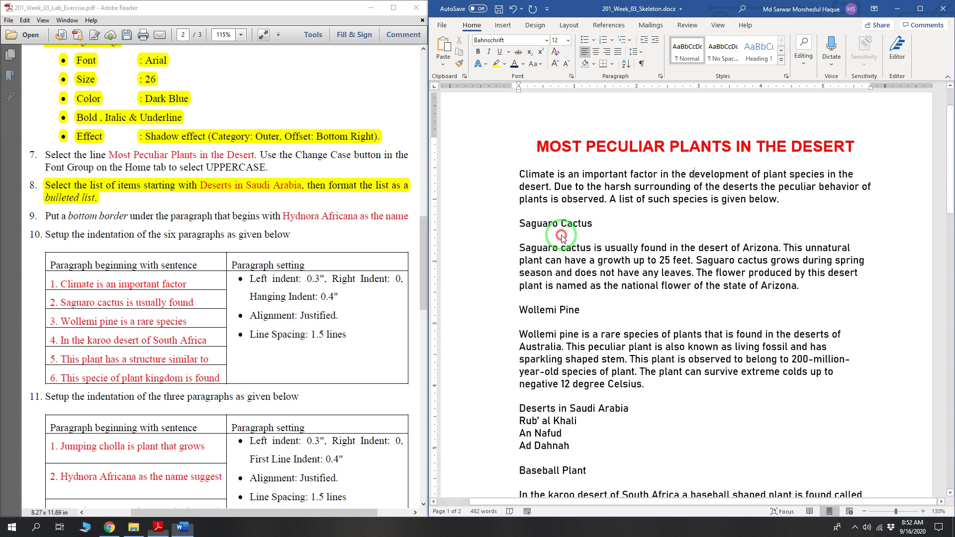
{"action": "key", "text": "ctrl+f"}
{"action": "type", "text": "de"}
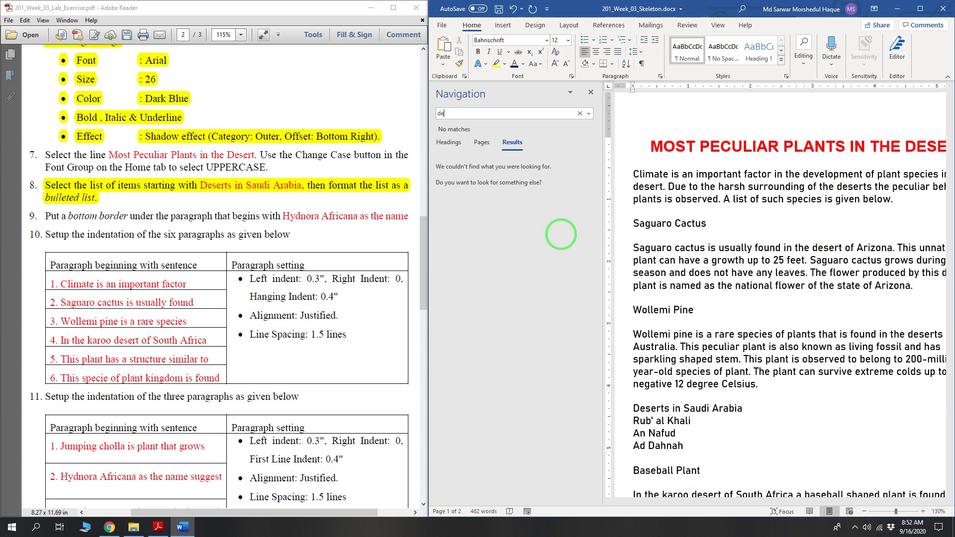
{"action": "type", "text": "sserts"}
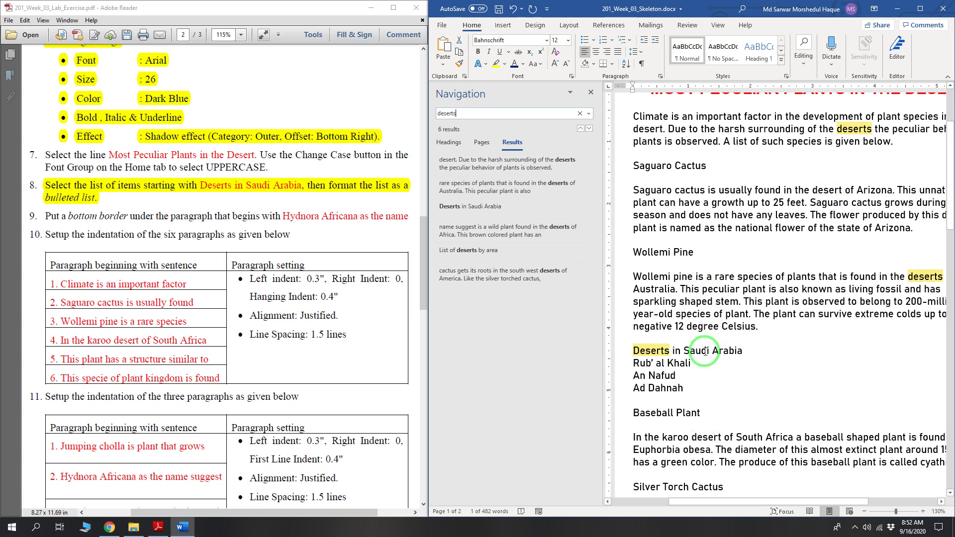
{"action": "left_click_drag", "start_coordinate": [634, 350], "coordinate": [641, 350]}
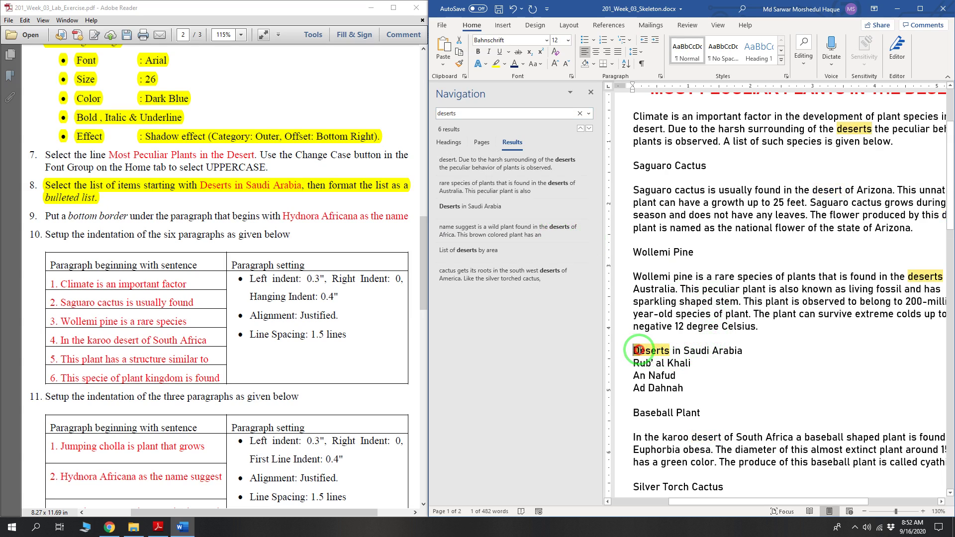
{"action": "left_click", "coordinate": [713, 352]}
{"action": "left_click_drag", "start_coordinate": [745, 352], "coordinate": [634, 351]}
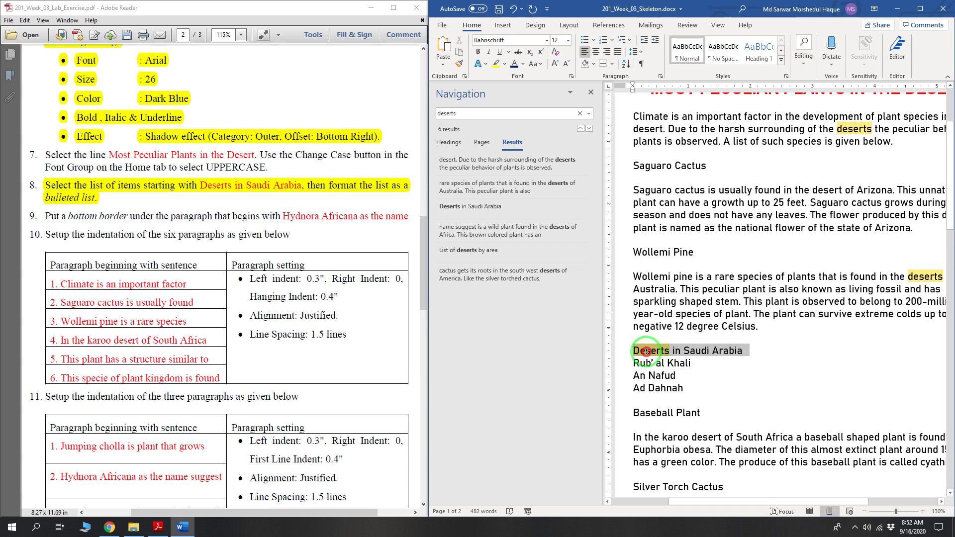
{"action": "left_click", "coordinate": [591, 93]}
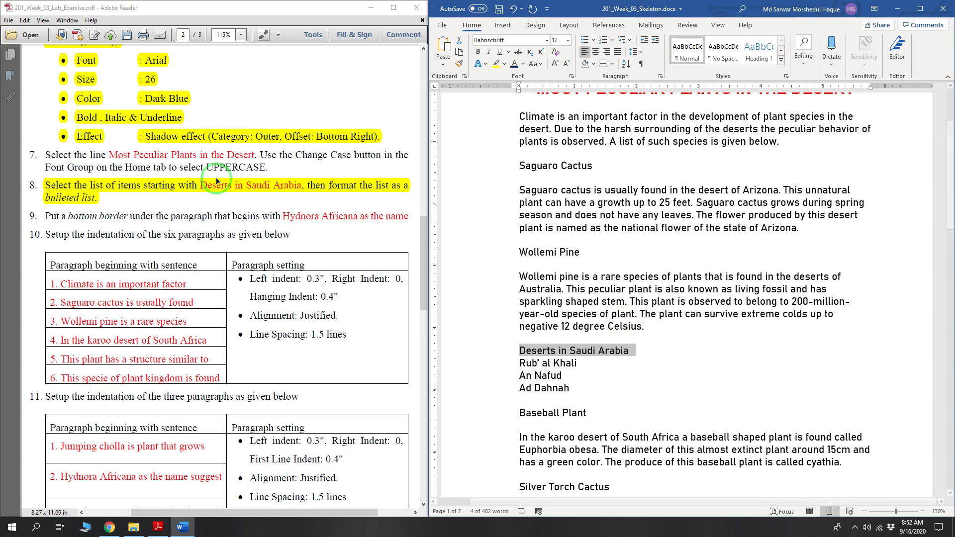
Step: Switch to the Adobe Reader PDF and highlight instruction 7 about changing the title's case to UPPERCASE
{"action": "left_click", "coordinate": [256, 169]}
{"action": "scroll", "coordinate": [565, 278], "scroll_direction": "down", "scroll_amount": 2}
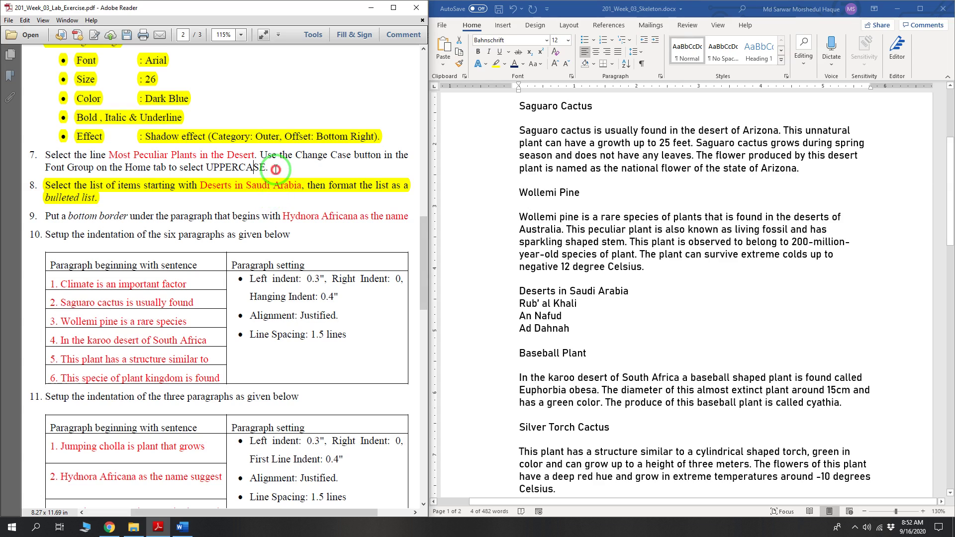
{"action": "left_click_drag", "start_coordinate": [275, 170], "coordinate": [43, 154]}
{"action": "right_click", "coordinate": [81, 161]}
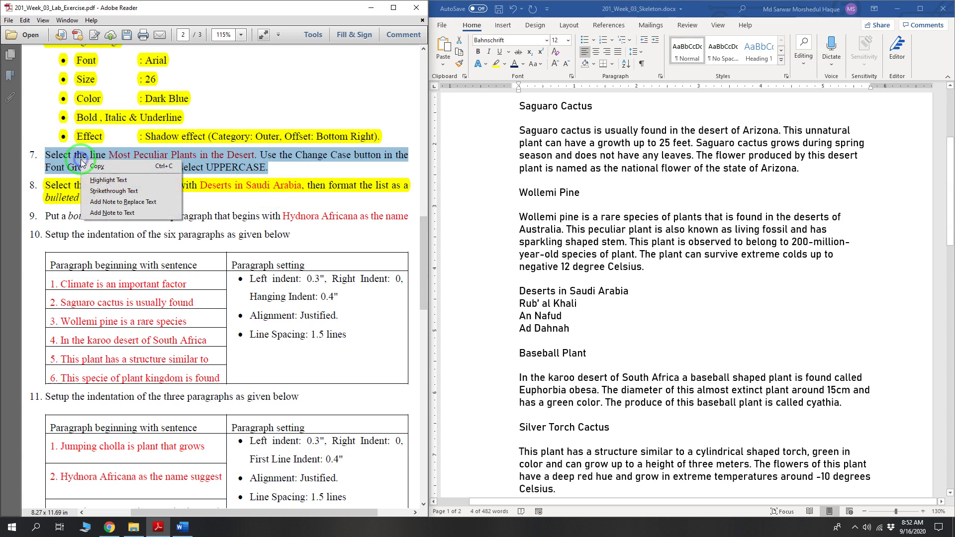
{"action": "left_click", "coordinate": [123, 203]}
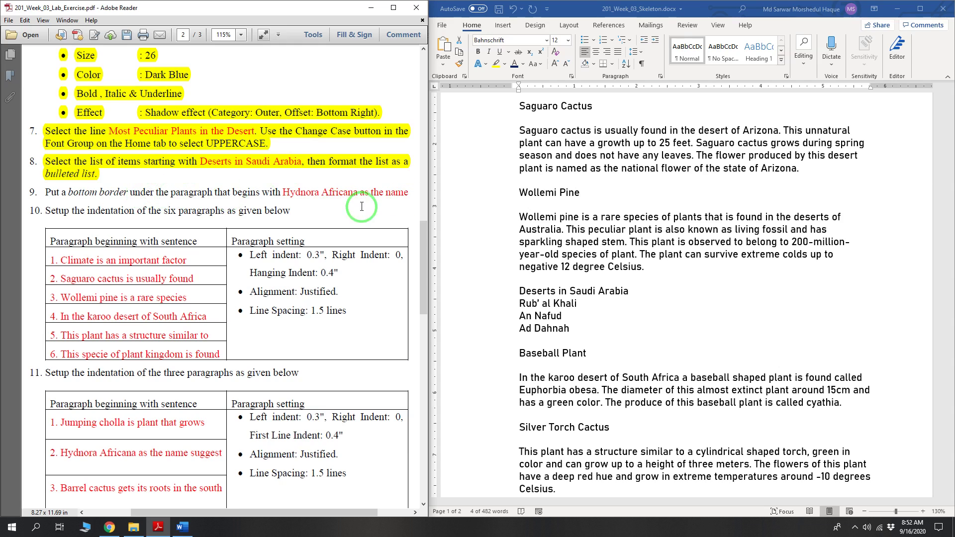
Step: Return to the Word document and select the line "Deserts in Saudi Arabia" again
{"action": "triple_click", "coordinate": [557, 295]}
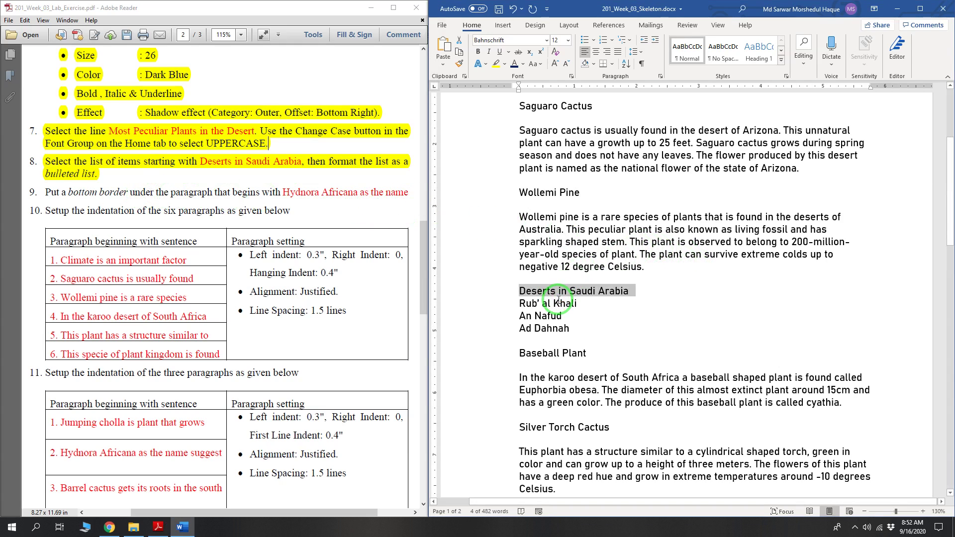
{"action": "scroll", "coordinate": [568, 298], "scroll_direction": "down", "scroll_amount": 1}
{"action": "scroll", "coordinate": [569, 299], "scroll_direction": "down", "scroll_amount": 1}
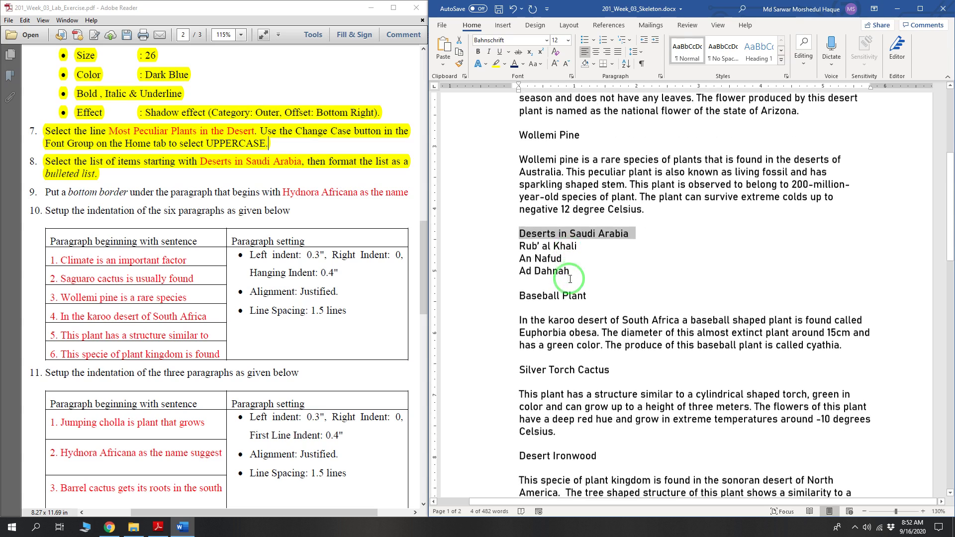
Step: Switch to File Explorer, open 201_Week_03_Output.pdf and examine how the "Deserts in Saudi Arabia" list is bulleted
{"action": "left_click", "coordinate": [133, 526]}
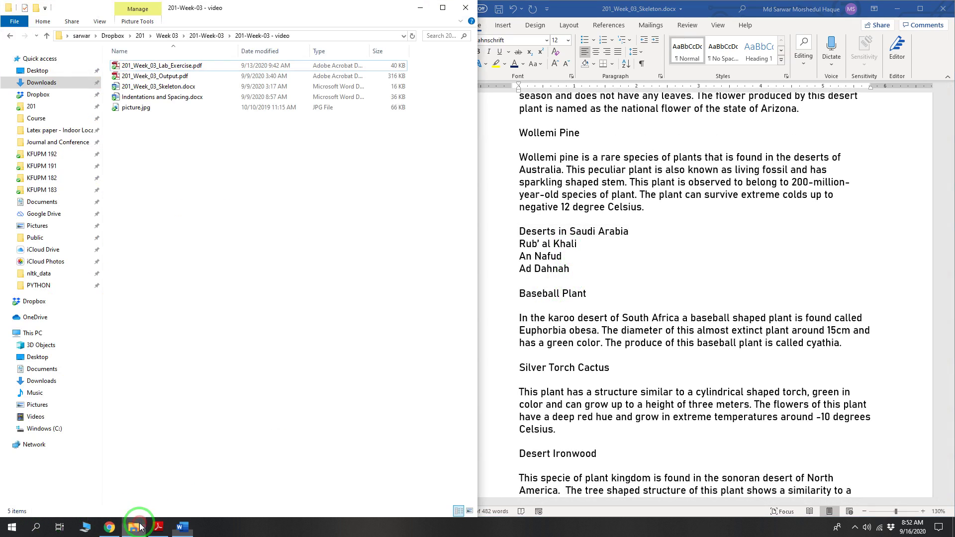
{"action": "left_click", "coordinate": [186, 78]}
{"action": "left_click", "coordinate": [425, 7]}
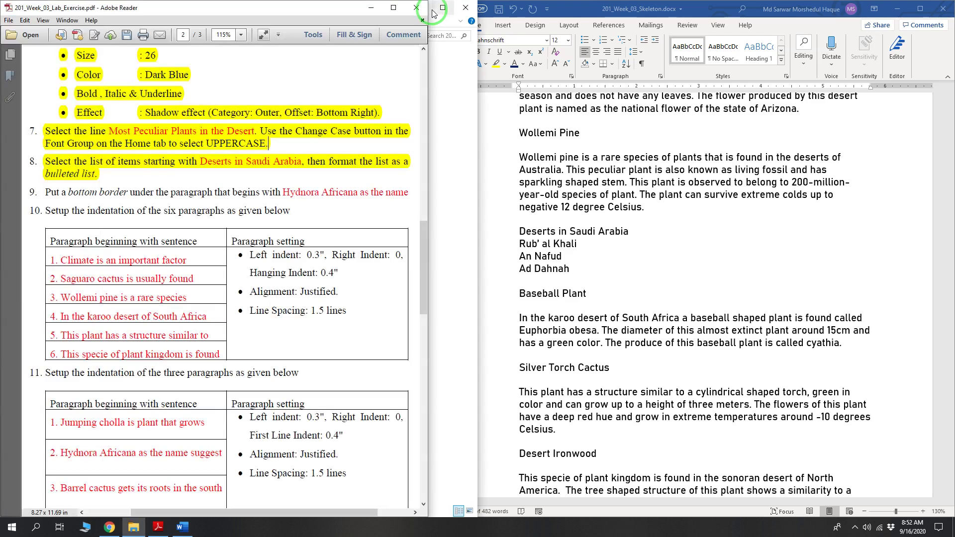
{"action": "left_click", "coordinate": [462, 91]}
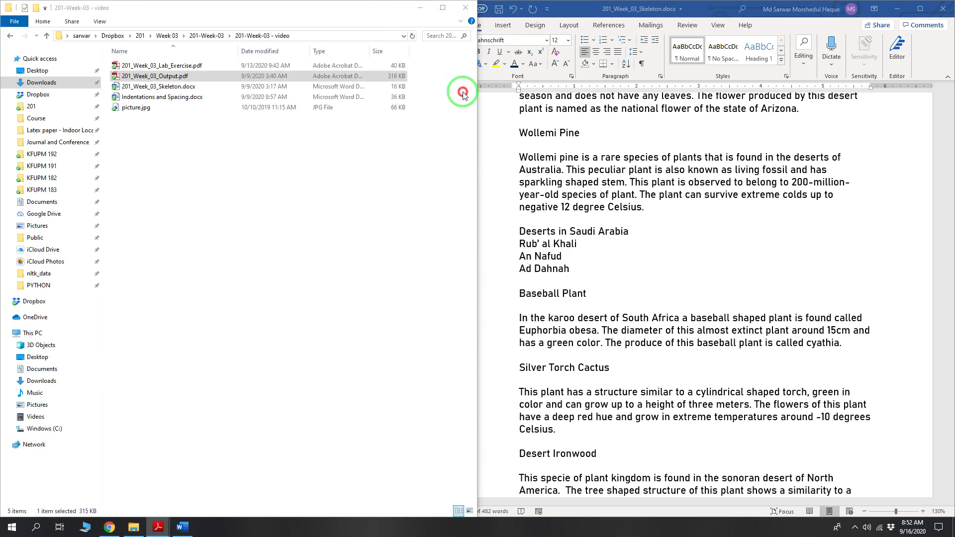
{"action": "left_click", "coordinate": [418, 10]}
{"action": "left_click_drag", "start_coordinate": [451, 88], "coordinate": [447, 131]}
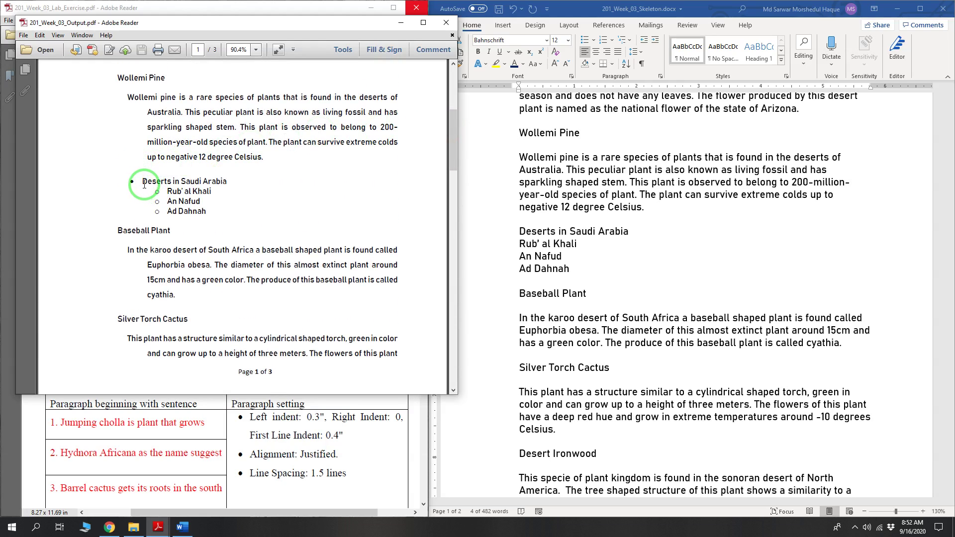
{"action": "left_click_drag", "start_coordinate": [133, 180], "coordinate": [139, 189]}
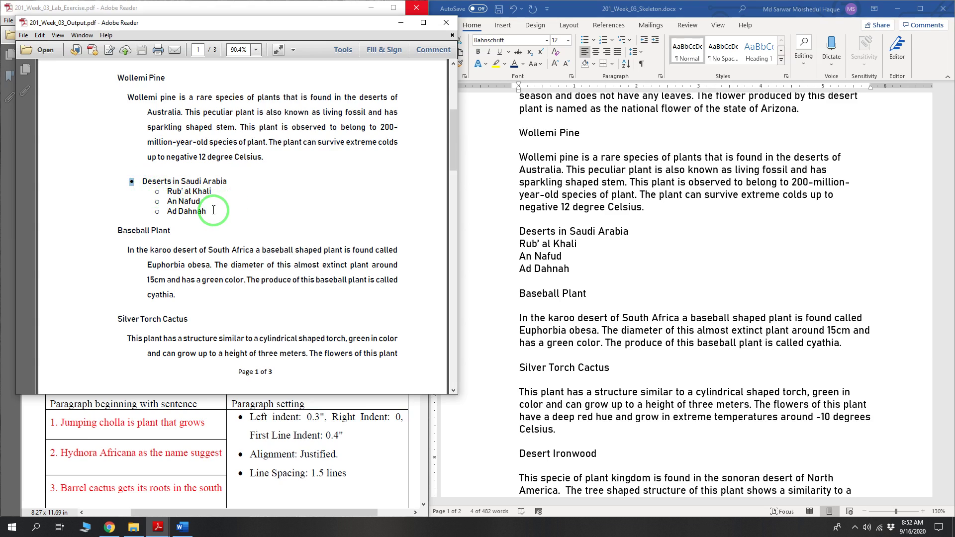
{"action": "left_click_drag", "start_coordinate": [210, 213], "coordinate": [171, 194]}
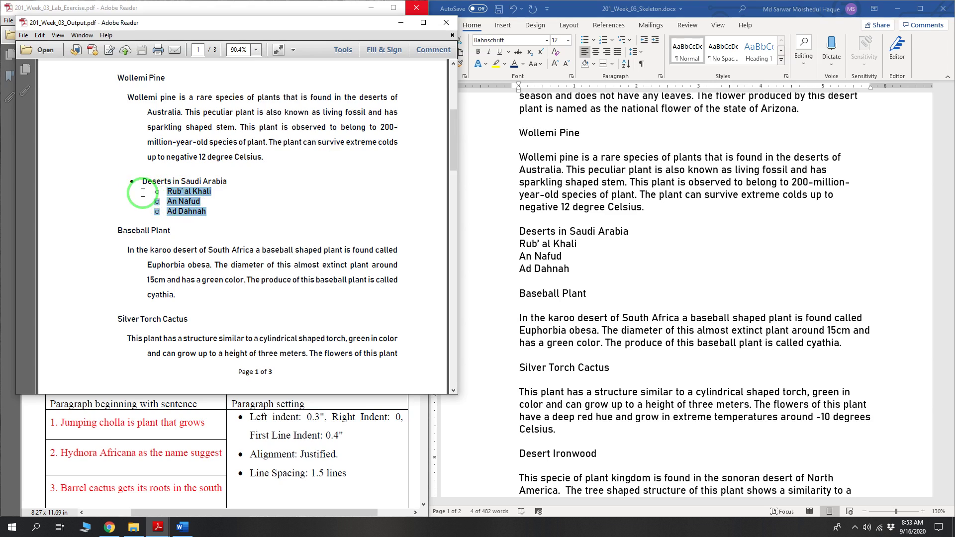
{"action": "left_click", "coordinate": [157, 193]}
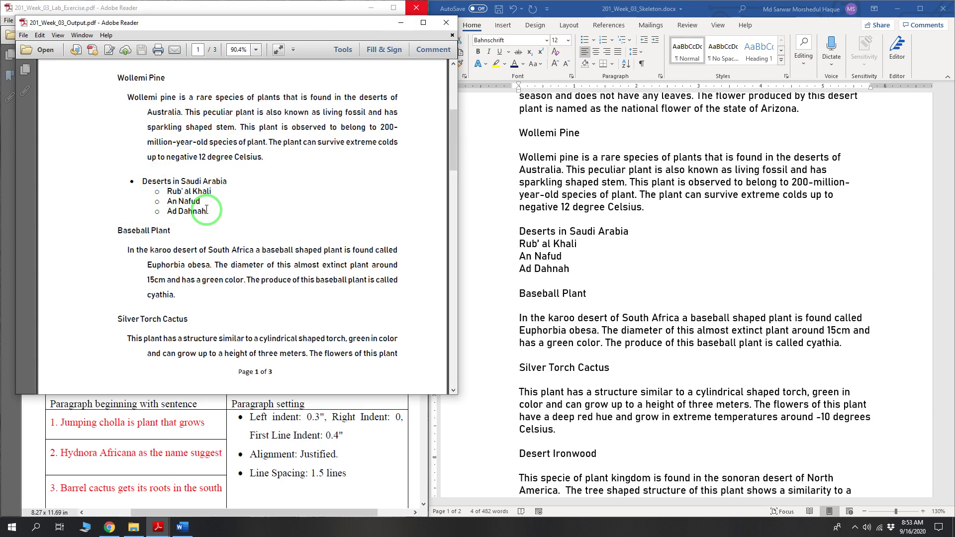
{"action": "left_click_drag", "start_coordinate": [212, 213], "coordinate": [227, 181]}
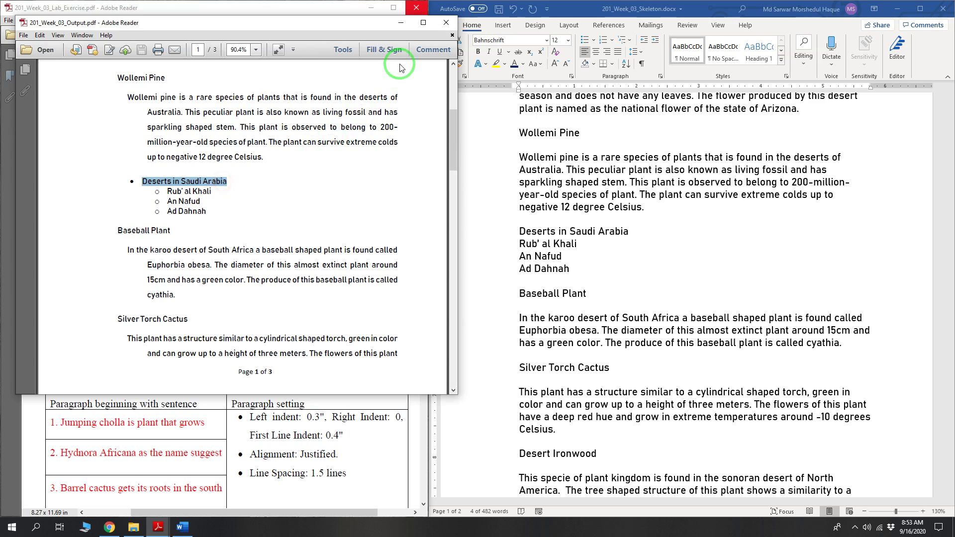
Step: Return to the Word document and format the line "Deserts in Saudi Arabia" with a solid round bullet
{"action": "left_click", "coordinate": [400, 23]}
{"action": "triple_click", "coordinate": [557, 231]}
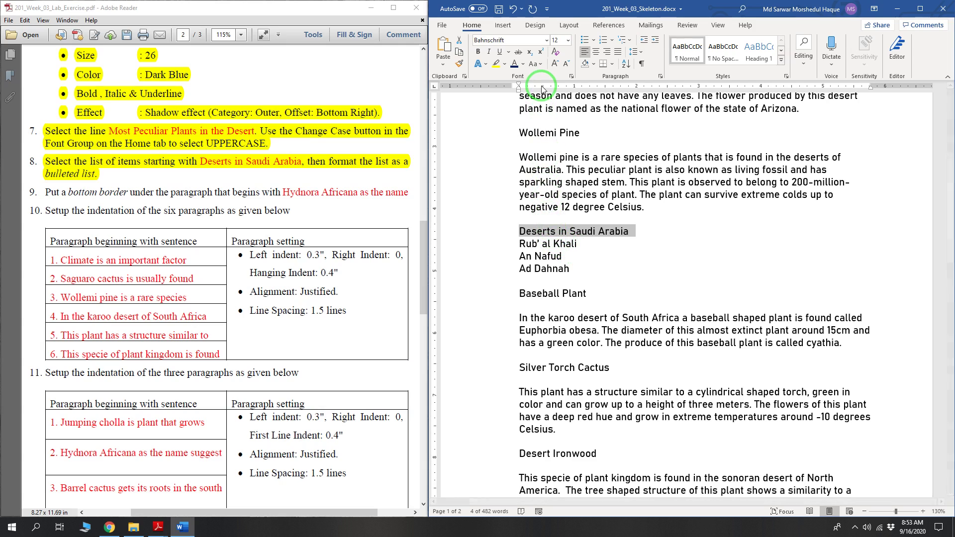
{"action": "left_click", "coordinate": [593, 42]}
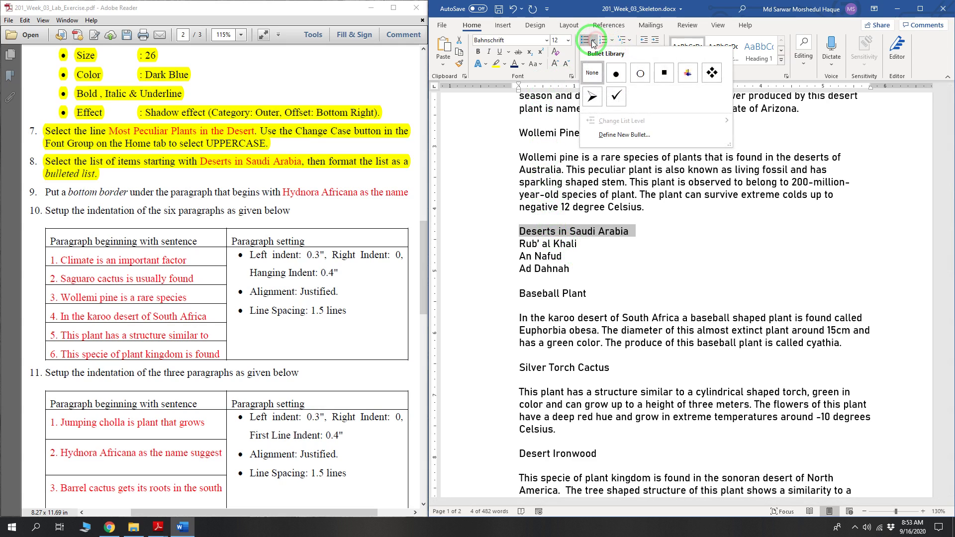
{"action": "left_click", "coordinate": [620, 78]}
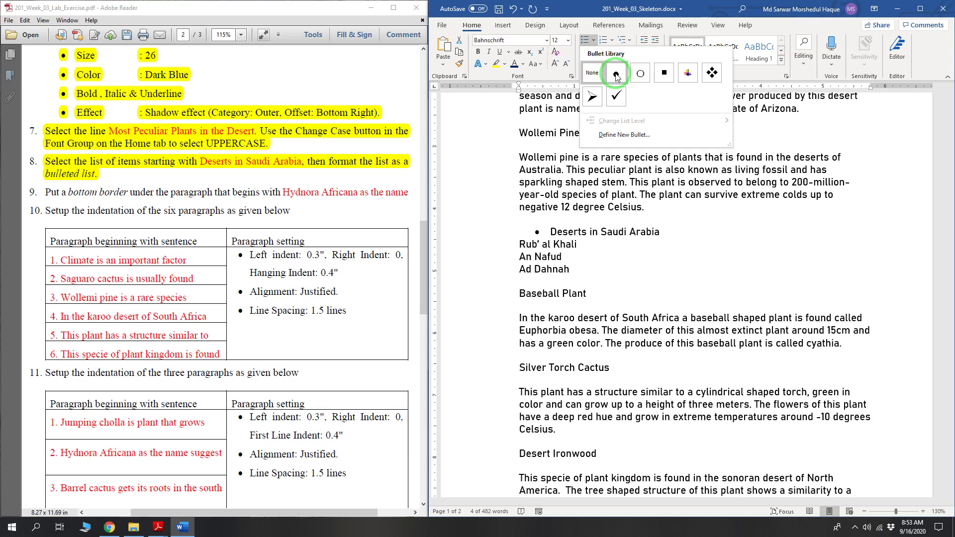
{"action": "left_click", "coordinate": [616, 75]}
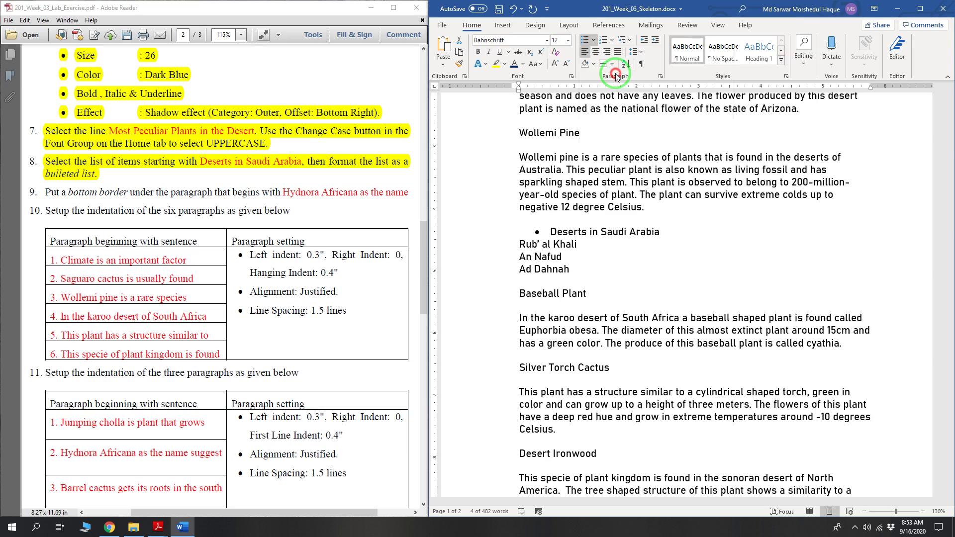
Step: Apply hollow circle bullets to the lines "Rub' al Khali", "An Nafud" and "Ad Dahnah"
{"action": "left_click", "coordinate": [572, 256]}
{"action": "left_click_drag", "start_coordinate": [576, 271], "coordinate": [518, 244]}
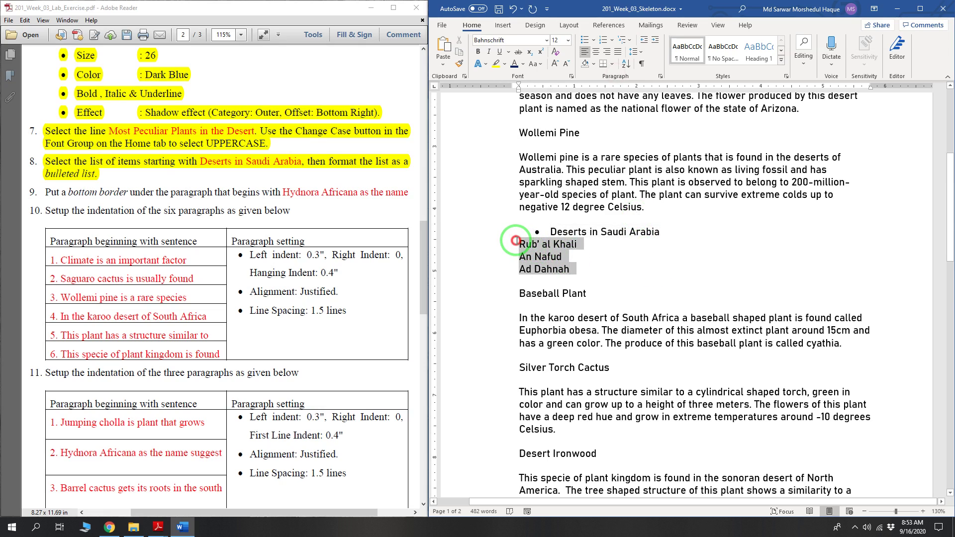
{"action": "left_click", "coordinate": [596, 43]}
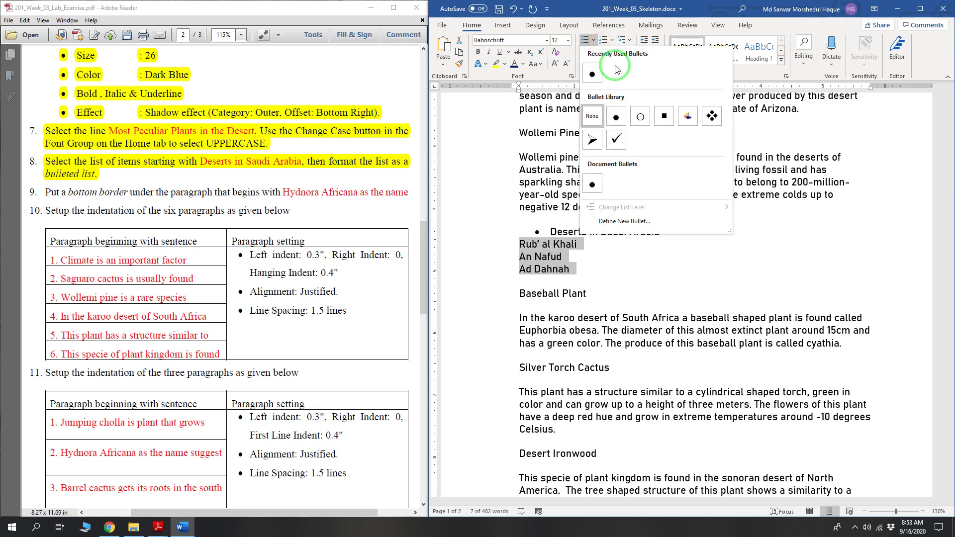
{"action": "left_click", "coordinate": [642, 119]}
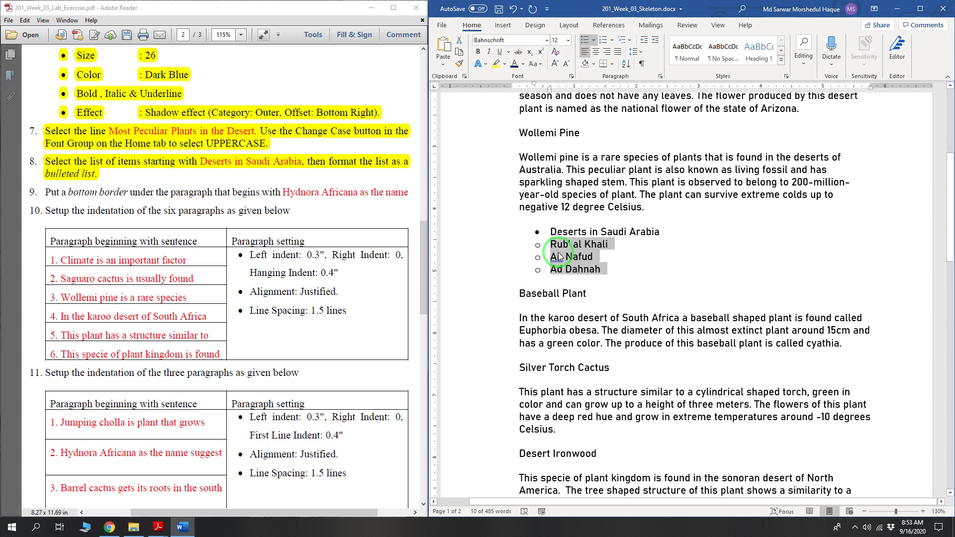
{"action": "left_click", "coordinate": [657, 45]}
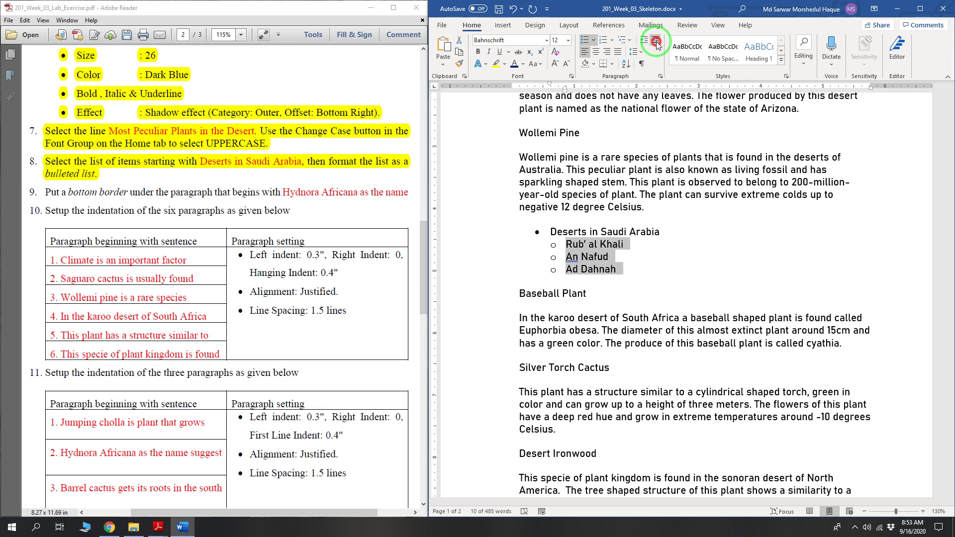
{"action": "left_click", "coordinate": [657, 45]}
{"action": "key", "text": "ctrl+z"}
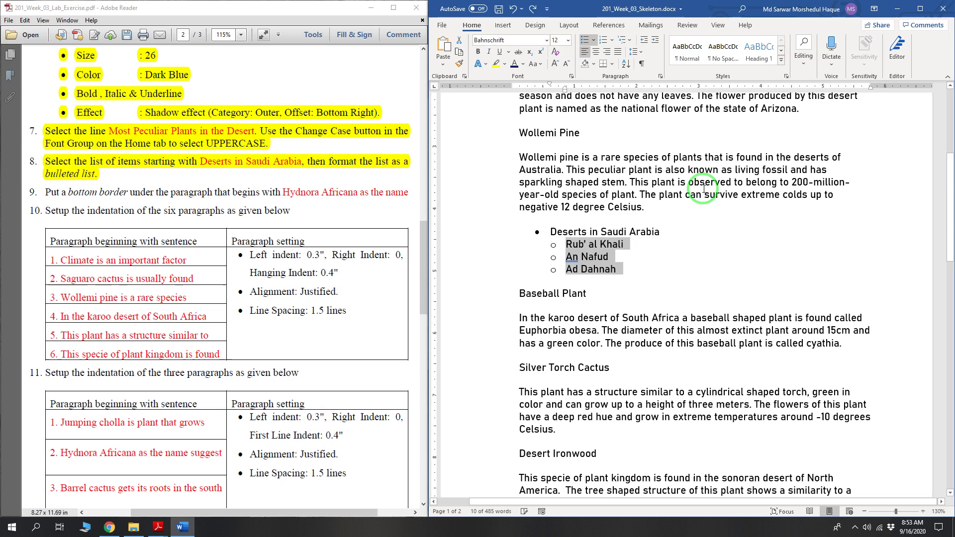
{"action": "left_click", "coordinate": [693, 206]}
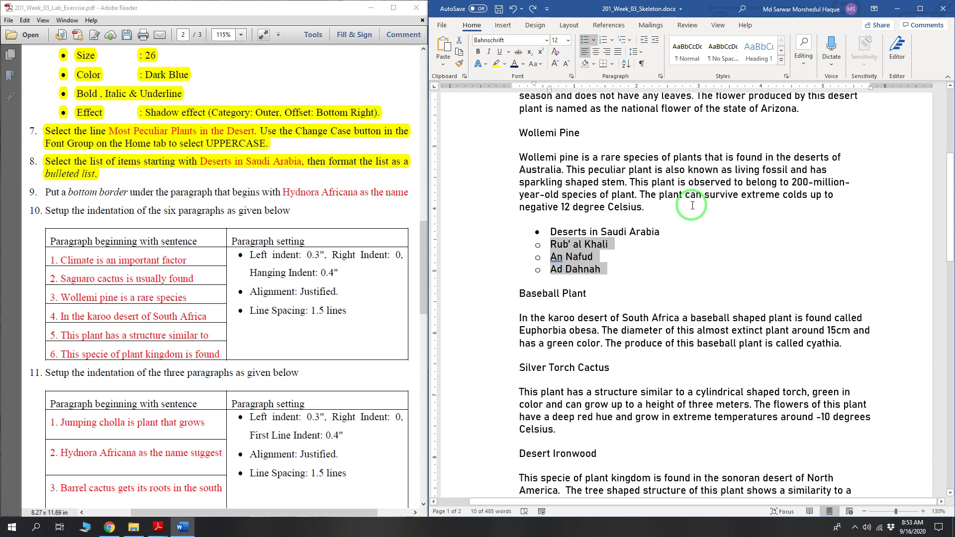
Step: Indent the three hollow-bulleted desert names as sub-items beneath "Deserts in Saudi Arabia"
{"action": "key", "text": "Tab"}
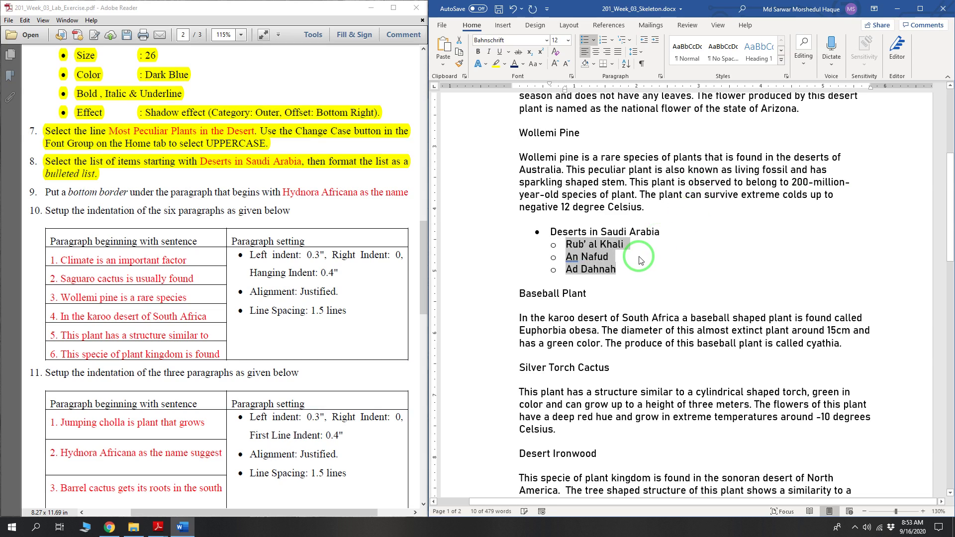
{"action": "left_click", "coordinate": [633, 271]}
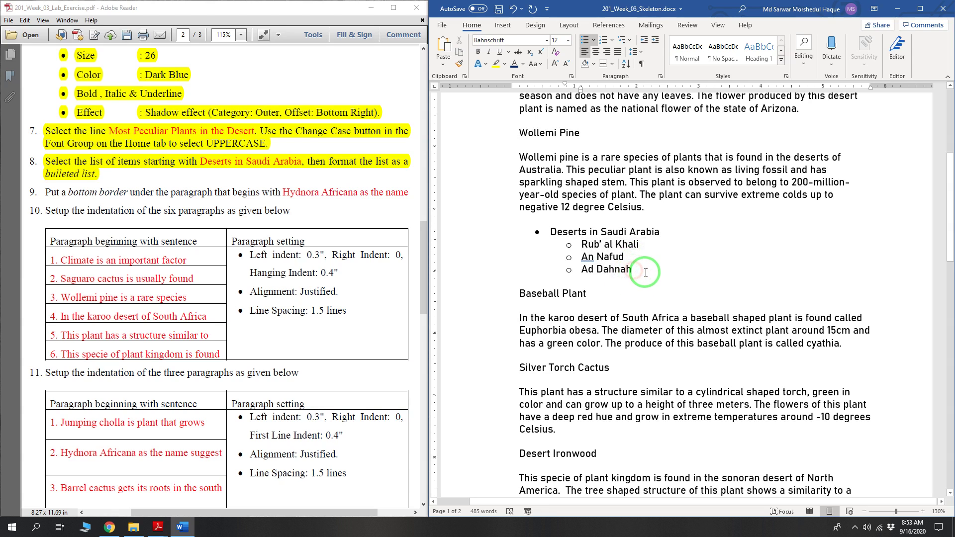
Step: Switch to the Adobe Reader PDF and highlight instruction 9 about the bottom border under the Hydnora Africana paragraph
{"action": "scroll", "coordinate": [125, 90], "scroll_direction": "down", "scroll_amount": 1}
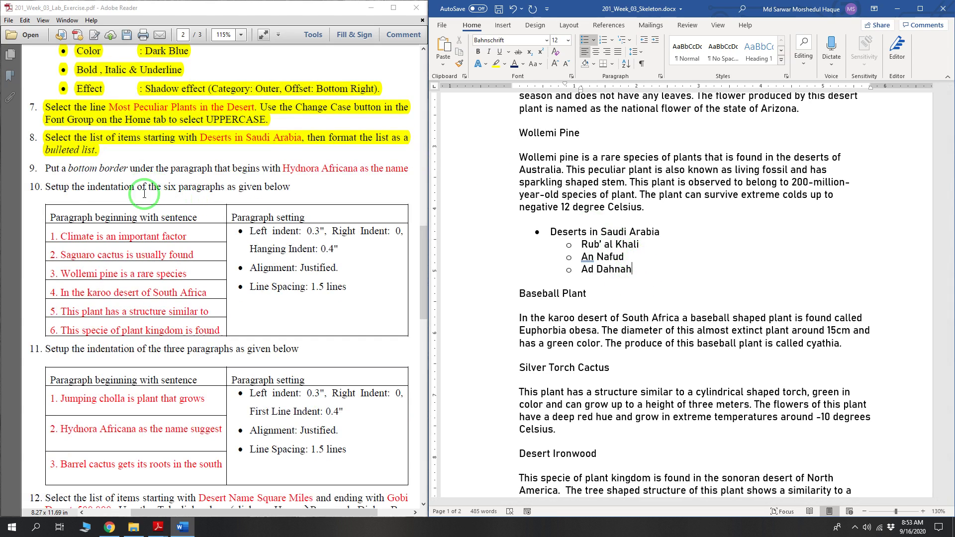
{"action": "left_click", "coordinate": [52, 170]}
{"action": "left_click_drag", "start_coordinate": [51, 170], "coordinate": [396, 169]}
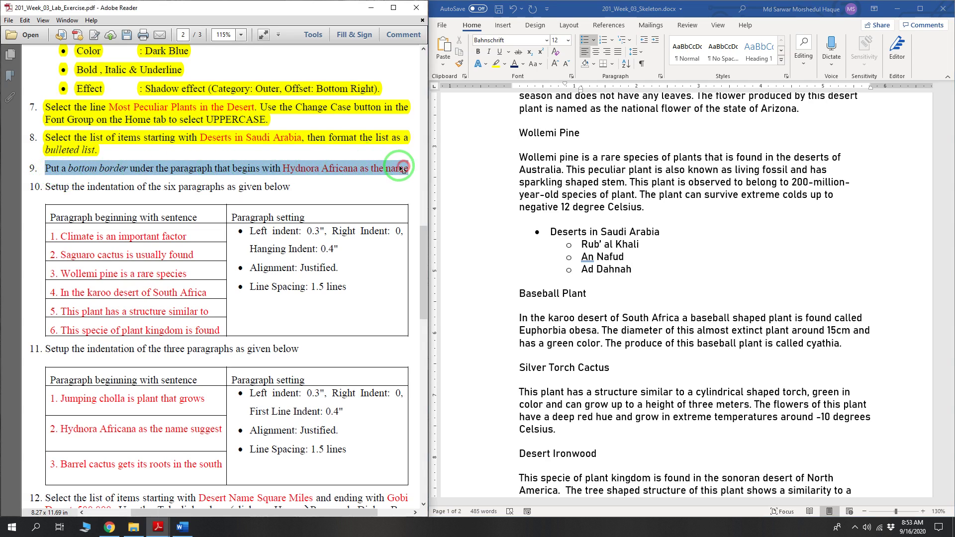
{"action": "right_click", "coordinate": [199, 168]}
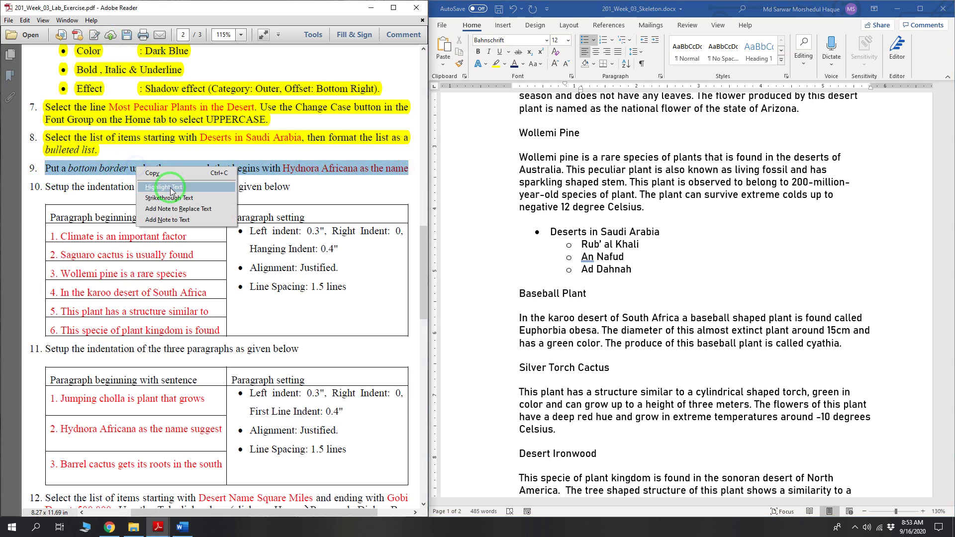
{"action": "left_click", "coordinate": [160, 182]}
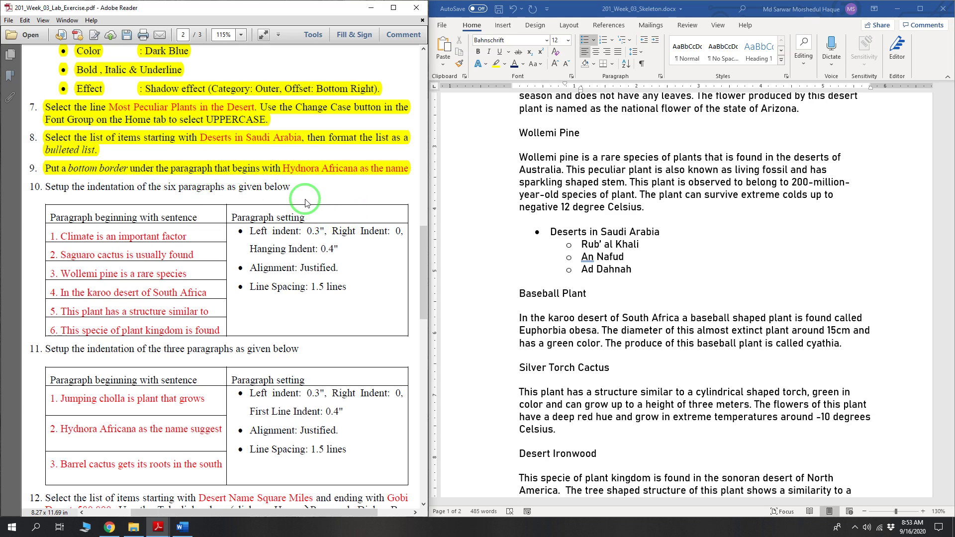
Step: In Word, search for "hydnor" and add a bottom border under the paragraph beginning "Hydnora Africana as the name suggest"
{"action": "left_click", "coordinate": [630, 303]}
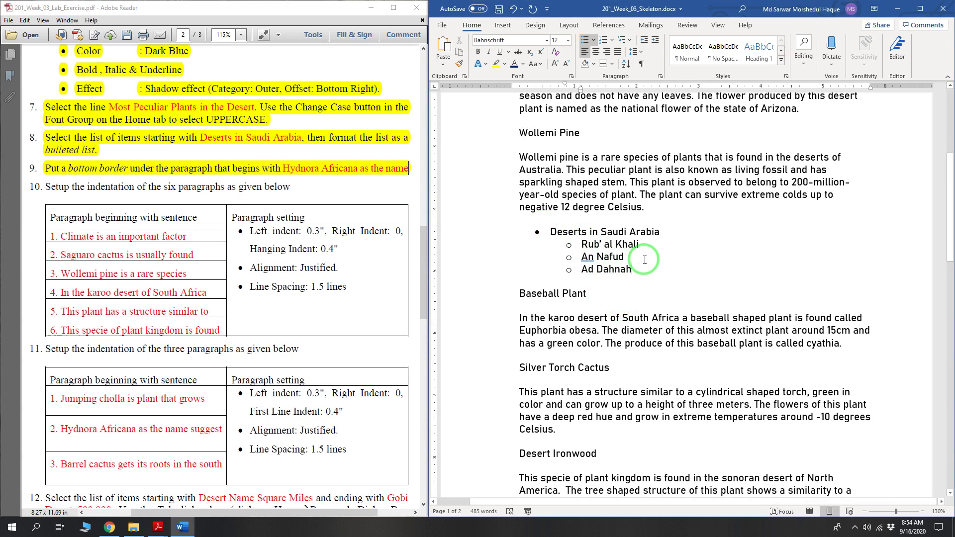
{"action": "key", "text": "ctrl+f"}
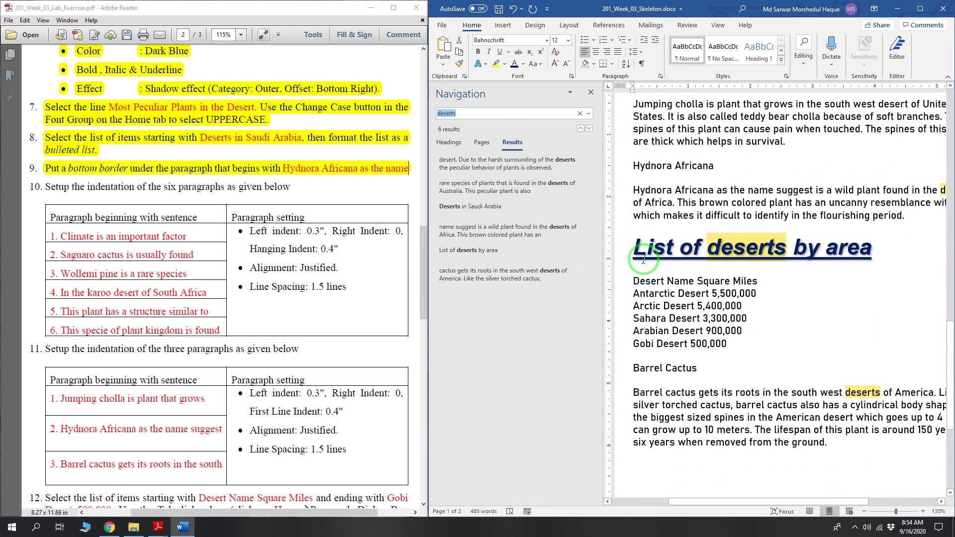
{"action": "type", "text": "hydnor"}
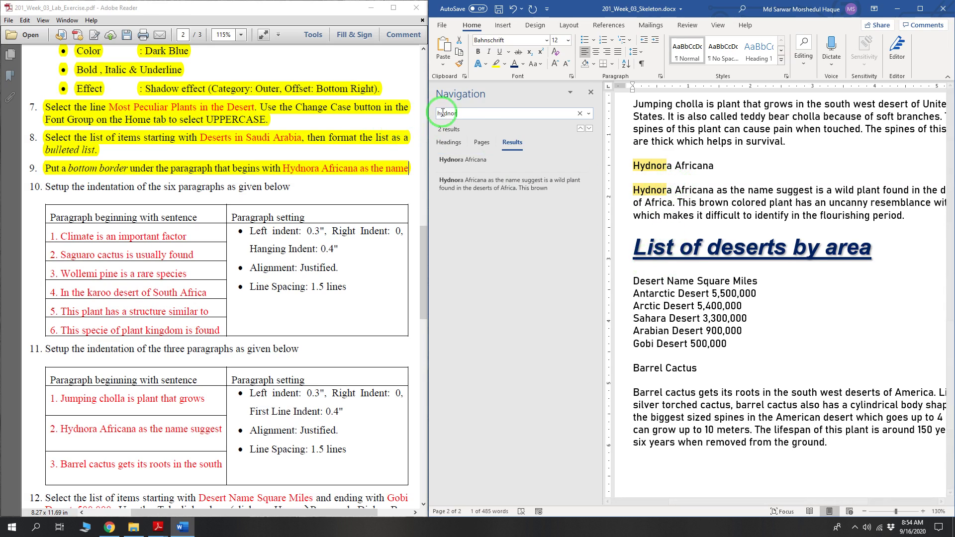
{"action": "triple_click", "coordinate": [720, 211]}
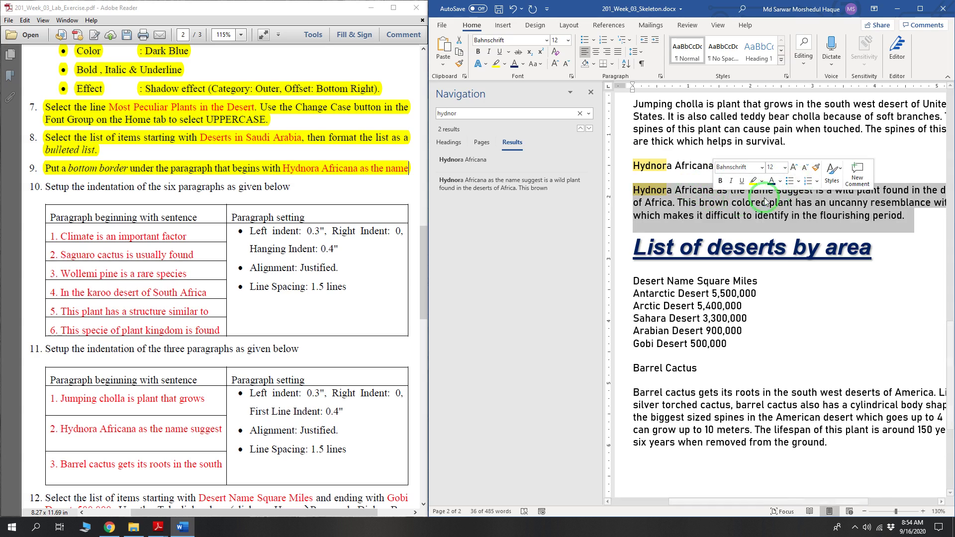
{"action": "left_click", "coordinate": [591, 93]}
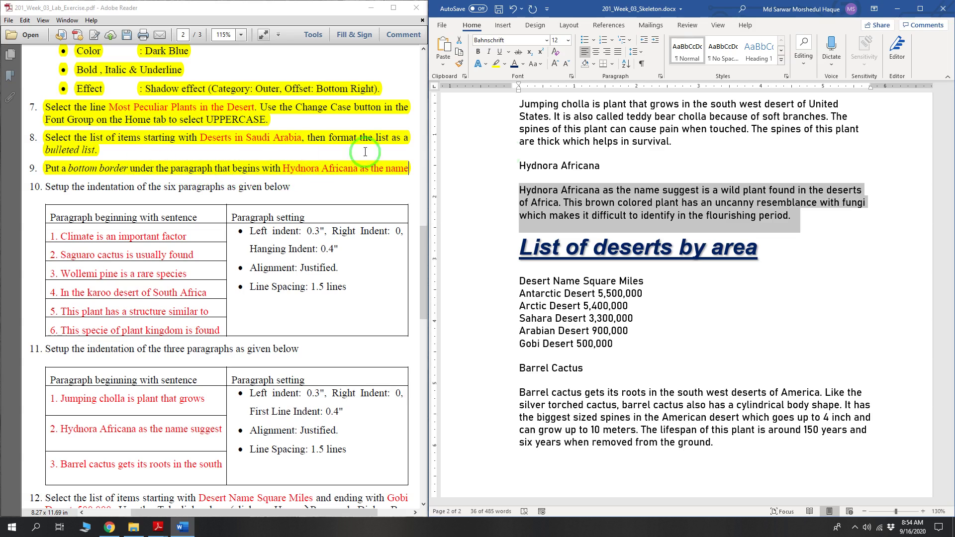
{"action": "left_click", "coordinate": [611, 66]}
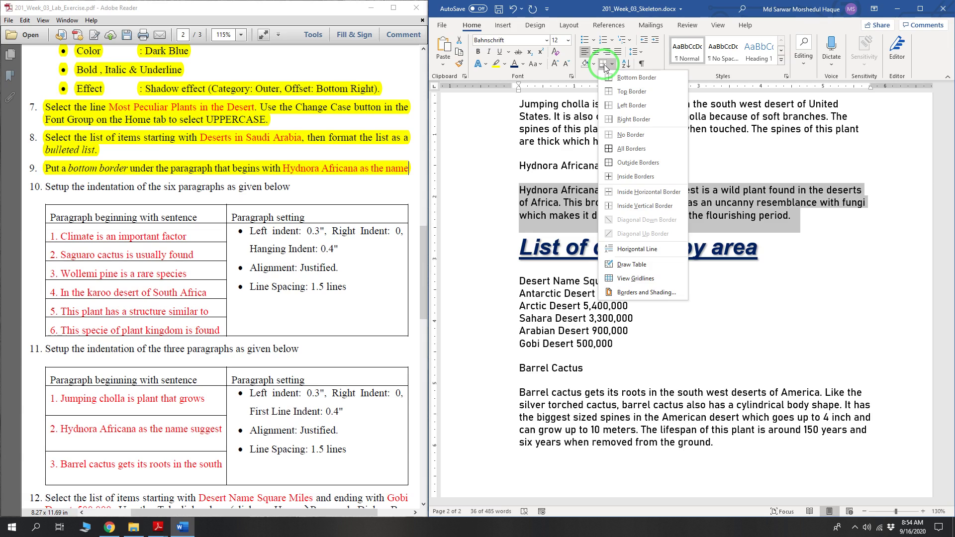
{"action": "left_click", "coordinate": [649, 80]}
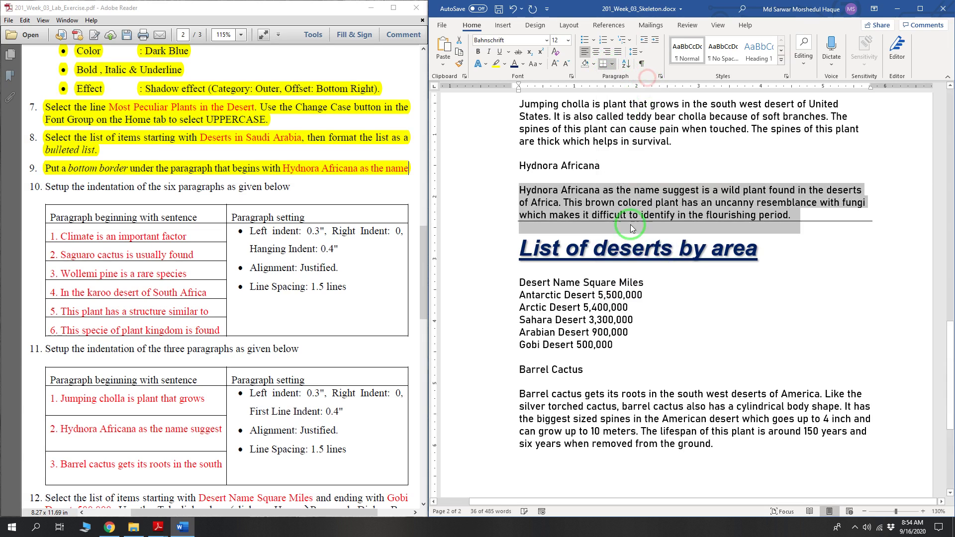
{"action": "left_click", "coordinate": [606, 257]}
Step: Switch to the Adobe Reader PDF and highlight instruction 10 about indenting six paragraphs, including its whole table
{"action": "left_click", "coordinate": [232, 170]}
{"action": "scroll", "coordinate": [199, 169], "scroll_direction": "down", "scroll_amount": 3}
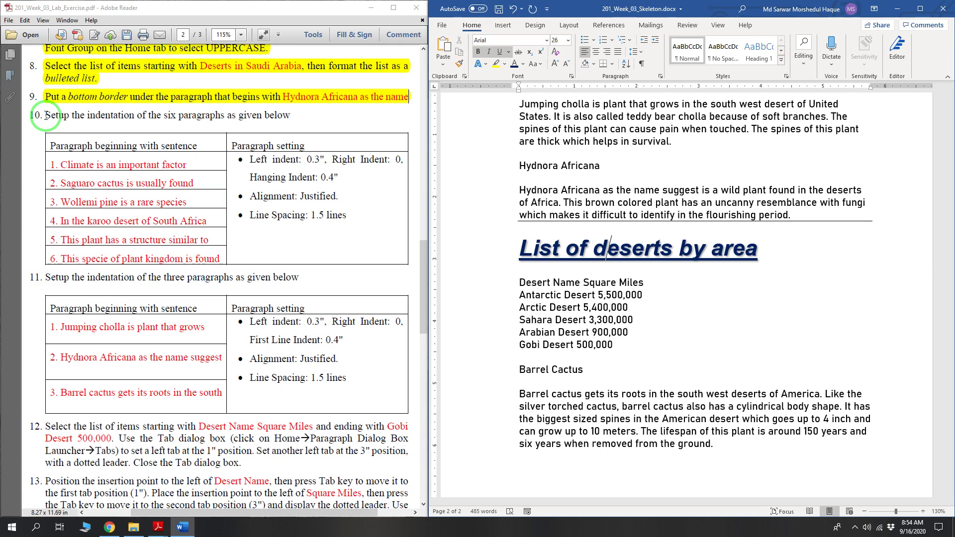
{"action": "left_click_drag", "start_coordinate": [43, 115], "coordinate": [224, 257]}
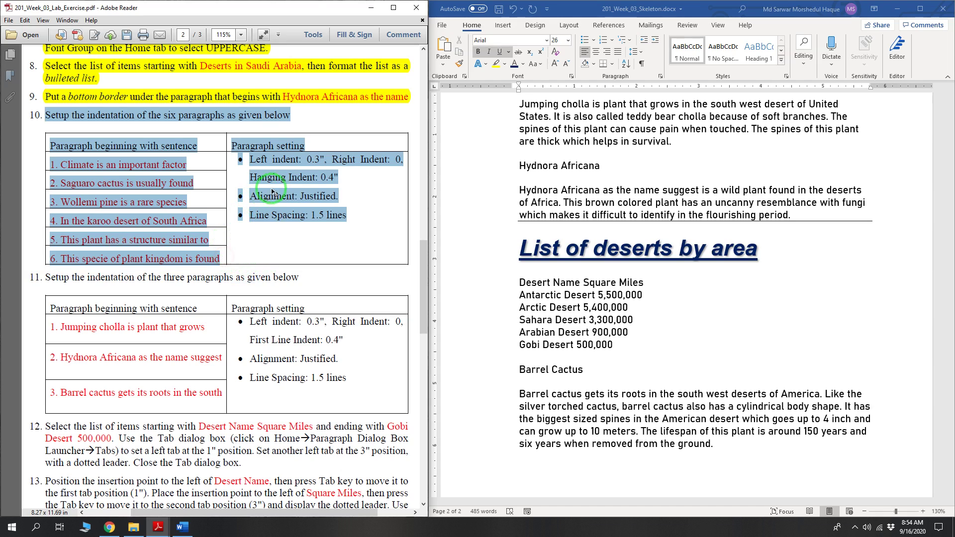
{"action": "right_click", "coordinate": [275, 189]}
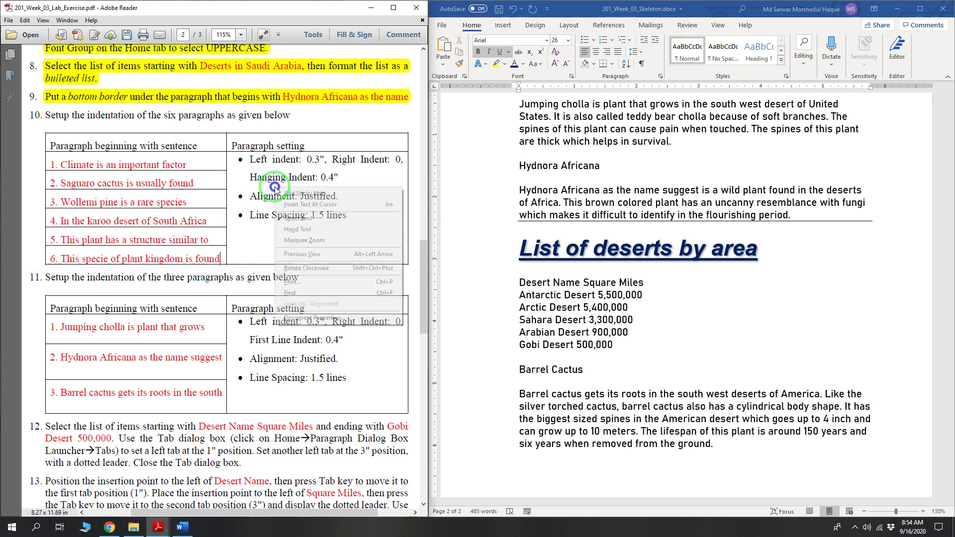
{"action": "left_click", "coordinate": [225, 252]}
{"action": "left_click_drag", "start_coordinate": [221, 258], "coordinate": [43, 118]}
{"action": "right_click", "coordinate": [80, 117]}
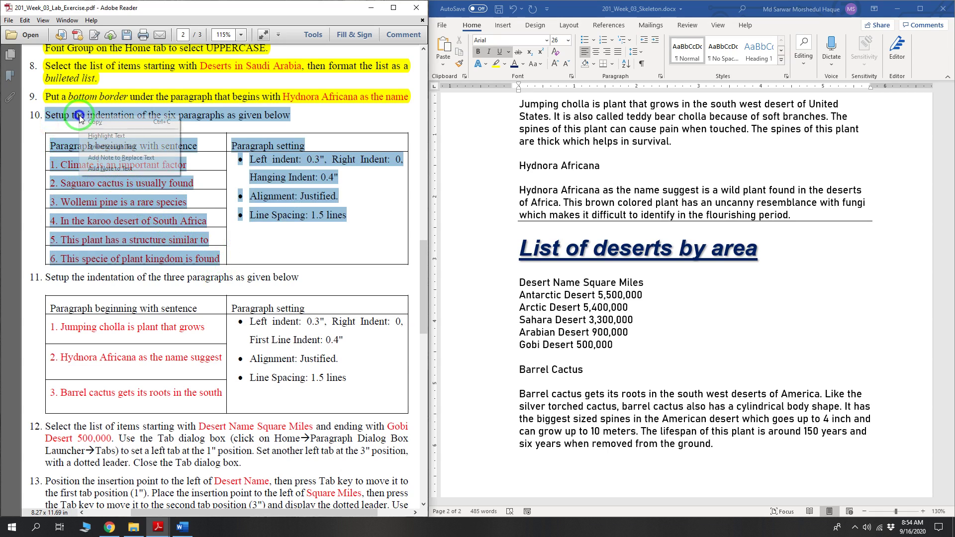
{"action": "left_click", "coordinate": [104, 138]}
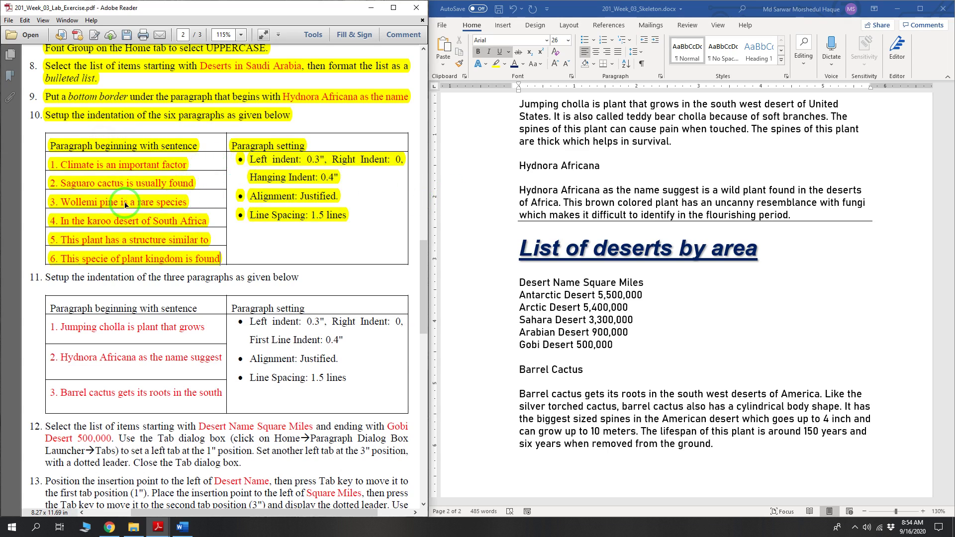
Step: In Word, select the paragraphs beginning "Climate is an important factor" and "Saguaro cactus is usually found" together
{"action": "left_click", "coordinate": [724, 219]}
{"action": "scroll", "coordinate": [682, 212], "scroll_direction": "up", "scroll_amount": 10}
{"action": "scroll", "coordinate": [683, 212], "scroll_direction": "up", "scroll_amount": 6}
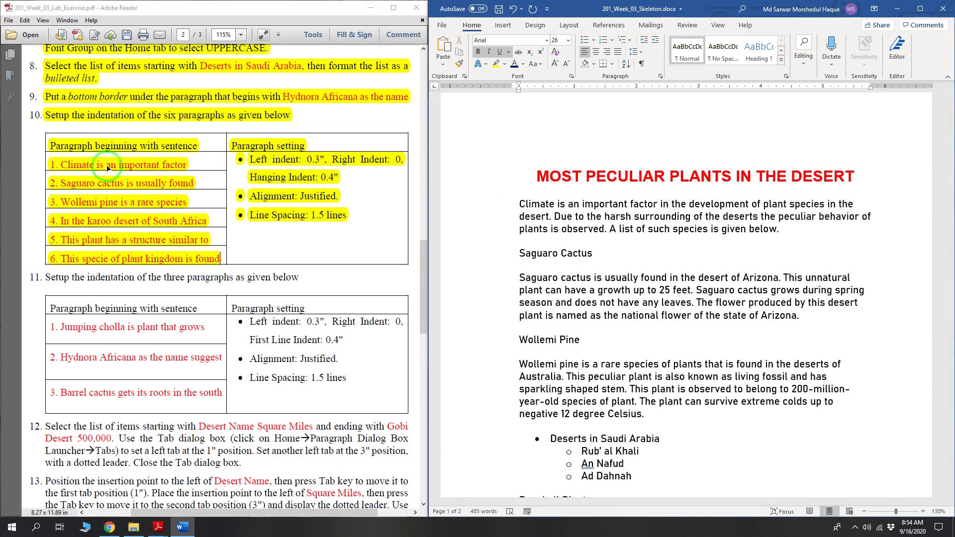
{"action": "left_click", "coordinate": [541, 217]}
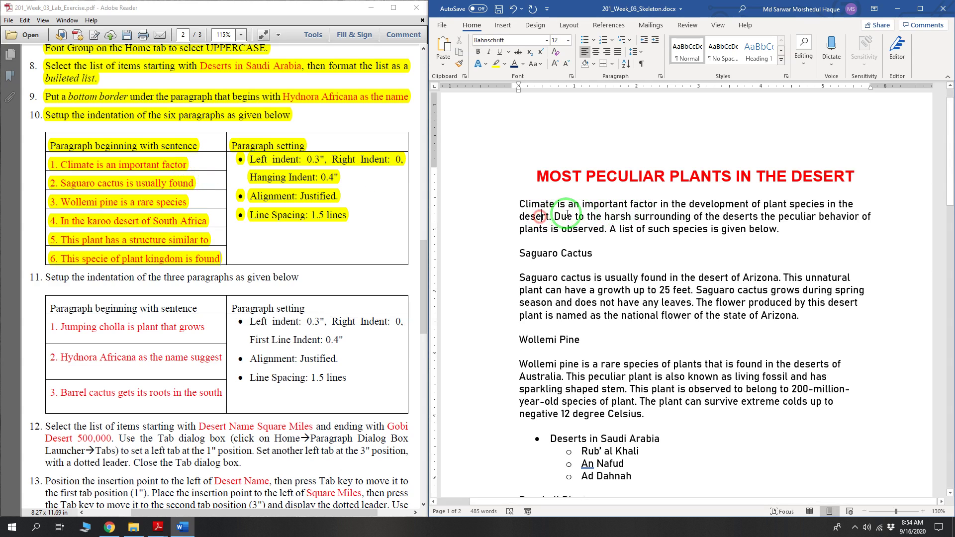
{"action": "triple_click", "coordinate": [577, 205]}
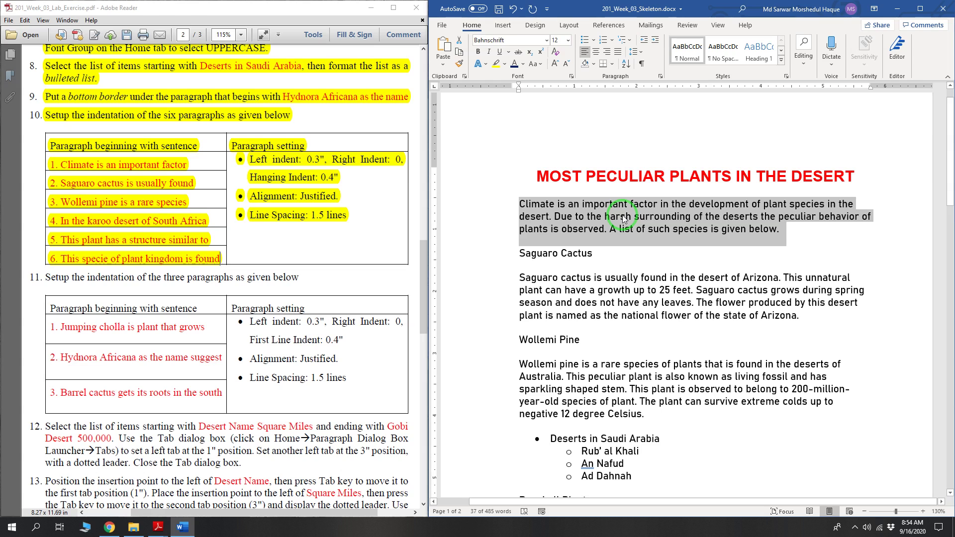
{"action": "scroll", "coordinate": [620, 224], "scroll_direction": "down", "scroll_amount": 1}
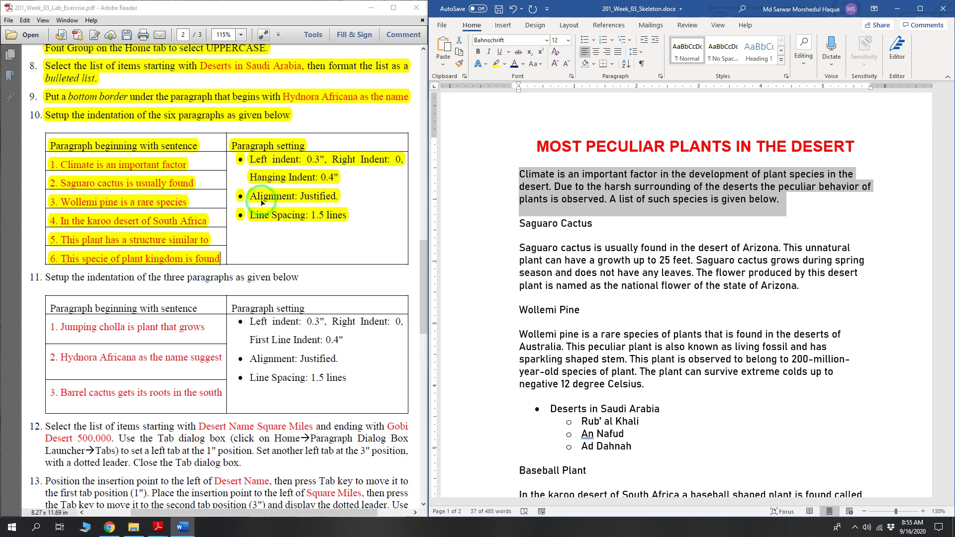
{"action": "triple_click", "coordinate": [609, 264], "text": "ctrl"}
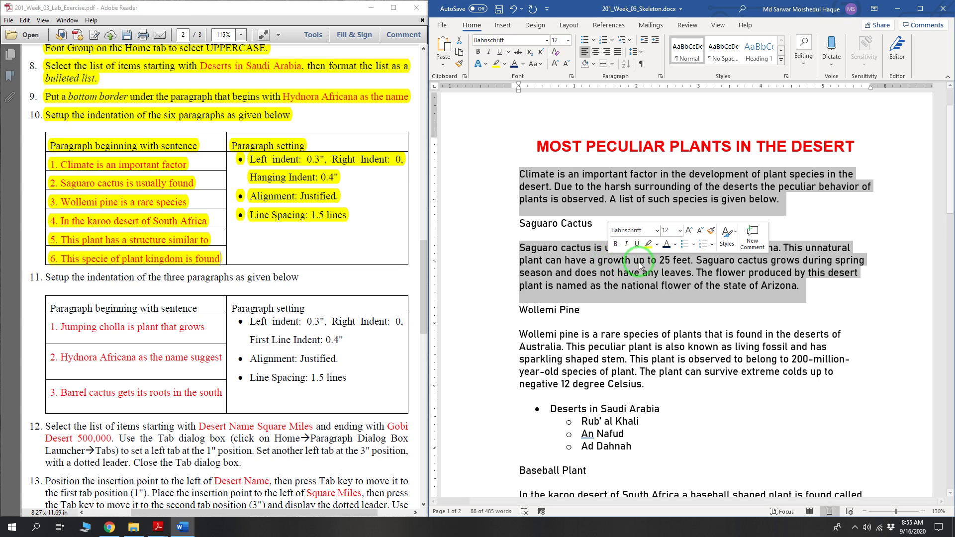
Step: Add the Wollemi pine, karoo desert, "This plant has a structure" and "This specie of plant kingdom" paragraphs to the selection
{"action": "scroll", "coordinate": [626, 282], "scroll_direction": "down", "scroll_amount": 2}
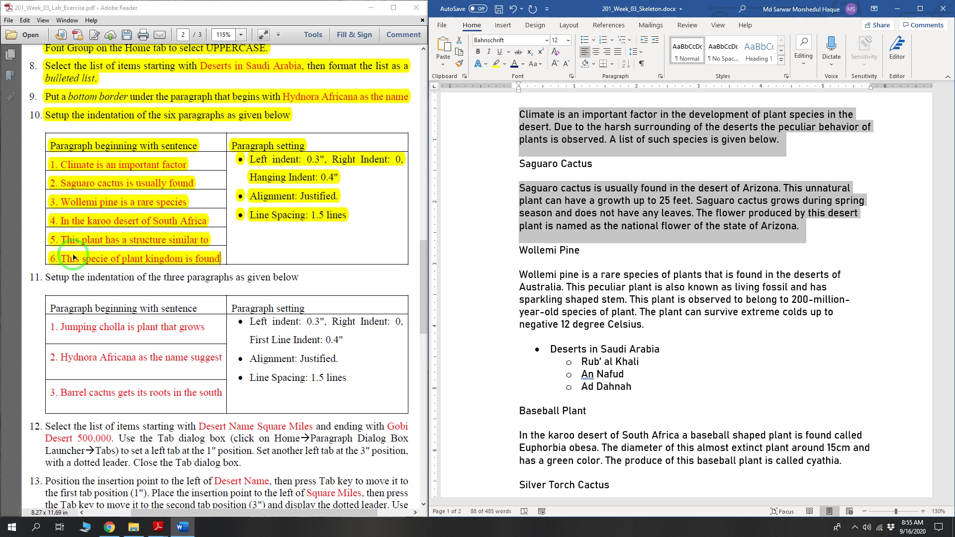
{"action": "scroll", "coordinate": [556, 224], "scroll_direction": "down", "scroll_amount": 2}
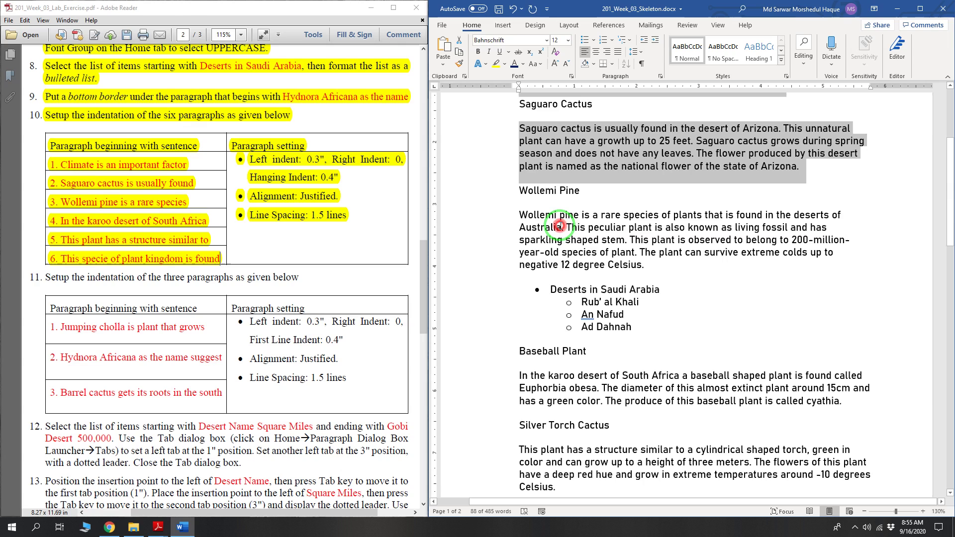
{"action": "triple_click", "coordinate": [559, 225], "text": "ctrl"}
{"action": "scroll", "coordinate": [593, 284], "scroll_direction": "down", "scroll_amount": 3}
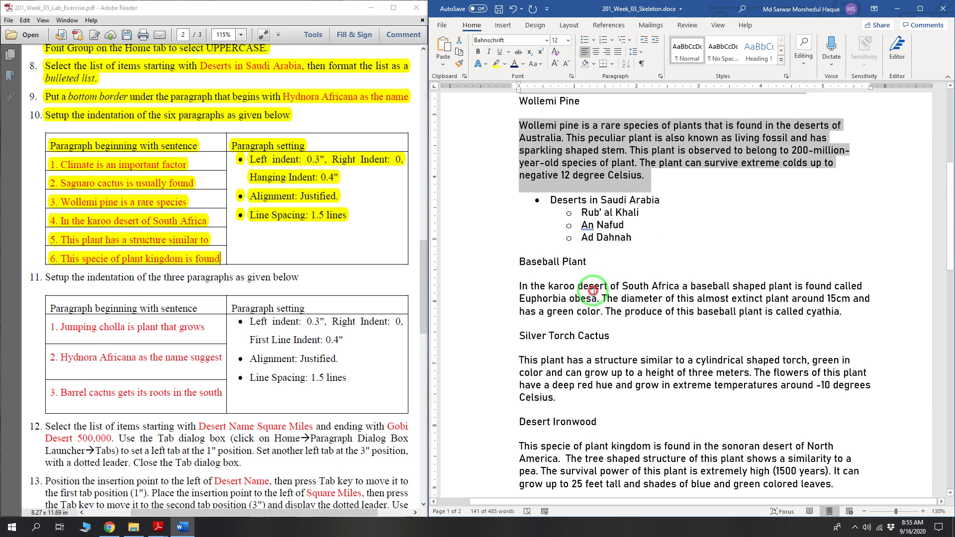
{"action": "triple_click", "coordinate": [593, 293], "text": "ctrl"}
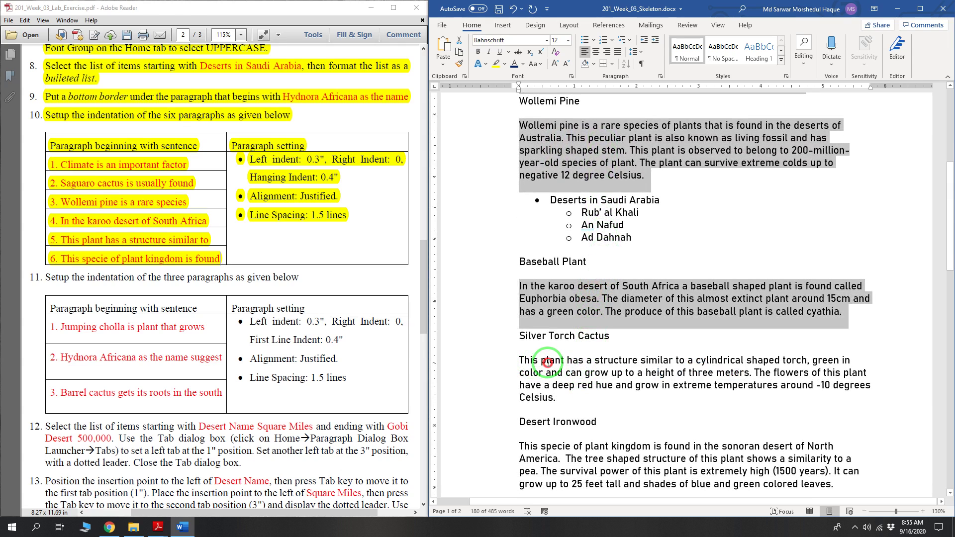
{"action": "triple_click", "coordinate": [548, 364], "text": "ctrl"}
{"action": "scroll", "coordinate": [582, 304], "scroll_direction": "down", "scroll_amount": 5}
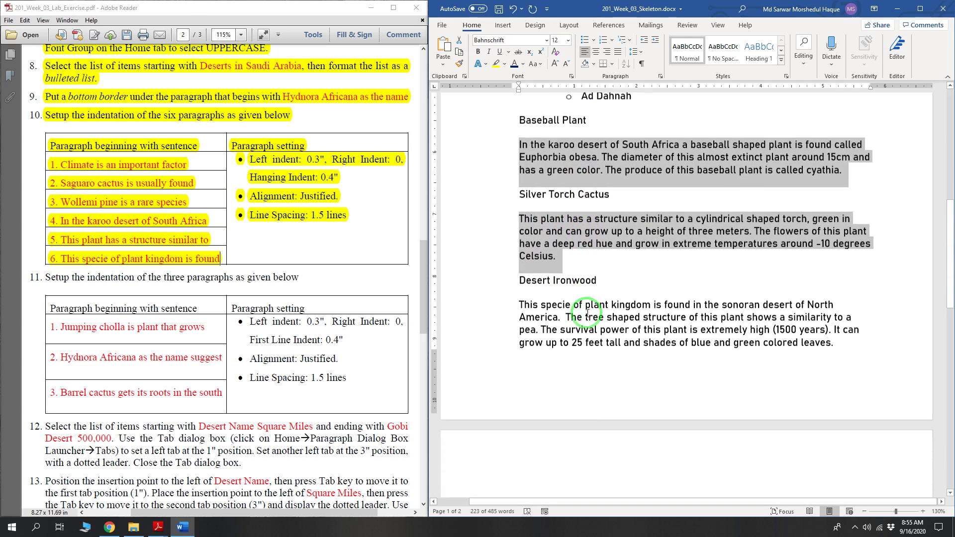
{"action": "triple_click", "coordinate": [584, 307], "text": "ctrl"}
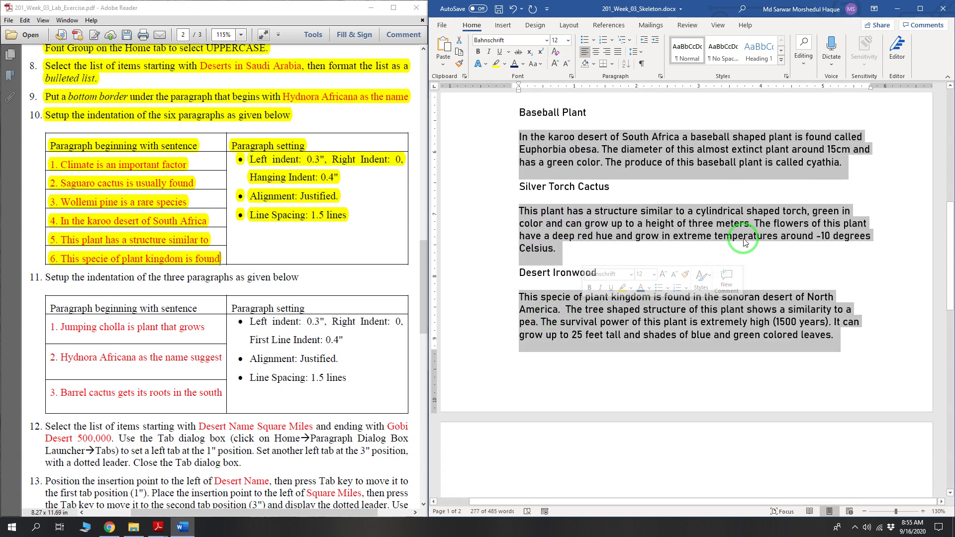
{"action": "scroll", "coordinate": [780, 249], "scroll_direction": "up", "scroll_amount": 10}
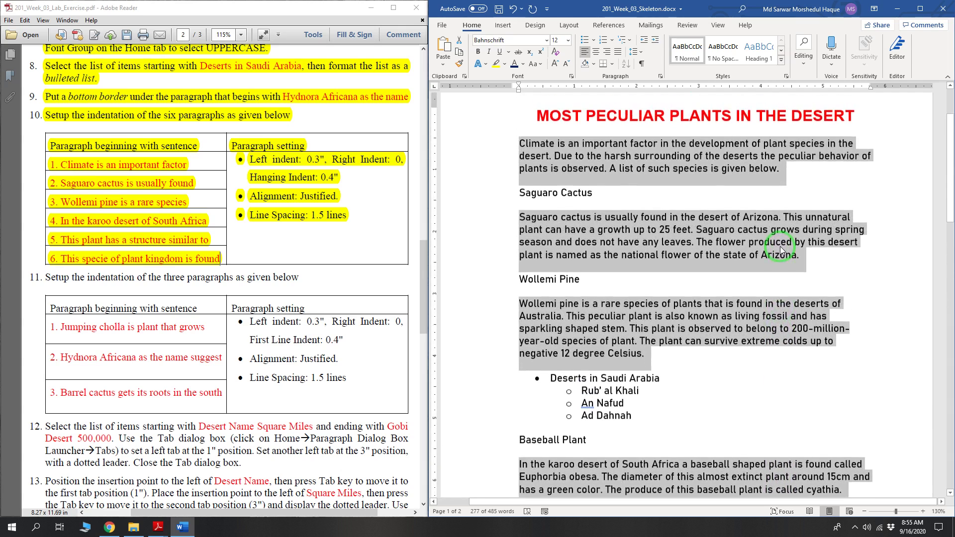
{"action": "scroll", "coordinate": [780, 248], "scroll_direction": "down", "scroll_amount": 1}
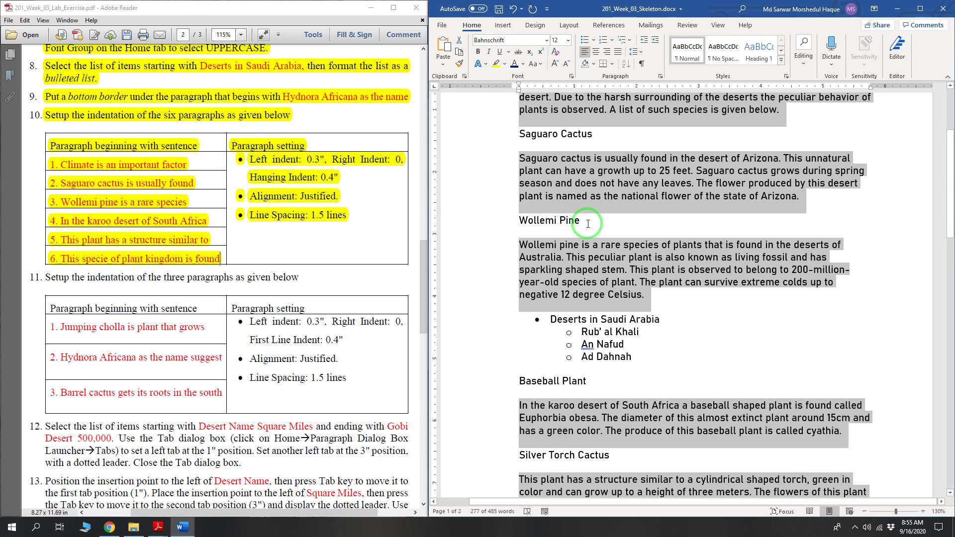
{"action": "scroll", "coordinate": [608, 199], "scroll_direction": "up", "scroll_amount": 2}
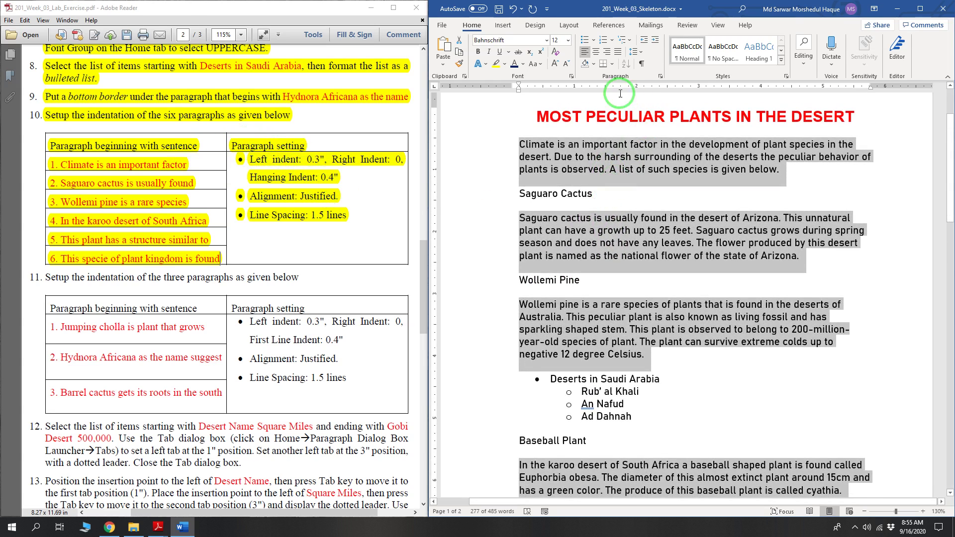
Step: In the Paragraph settings for the six selected paragraphs, set left indent 0.3", right indent 0" and a hanging indent of 0.4"
{"action": "left_click", "coordinate": [660, 76]}
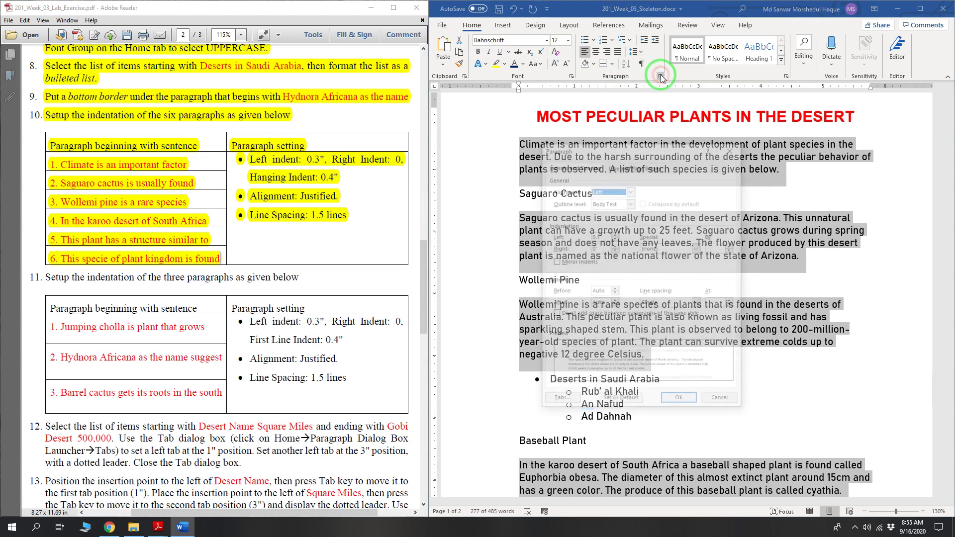
{"action": "left_click_drag", "start_coordinate": [650, 147], "coordinate": [642, 140]}
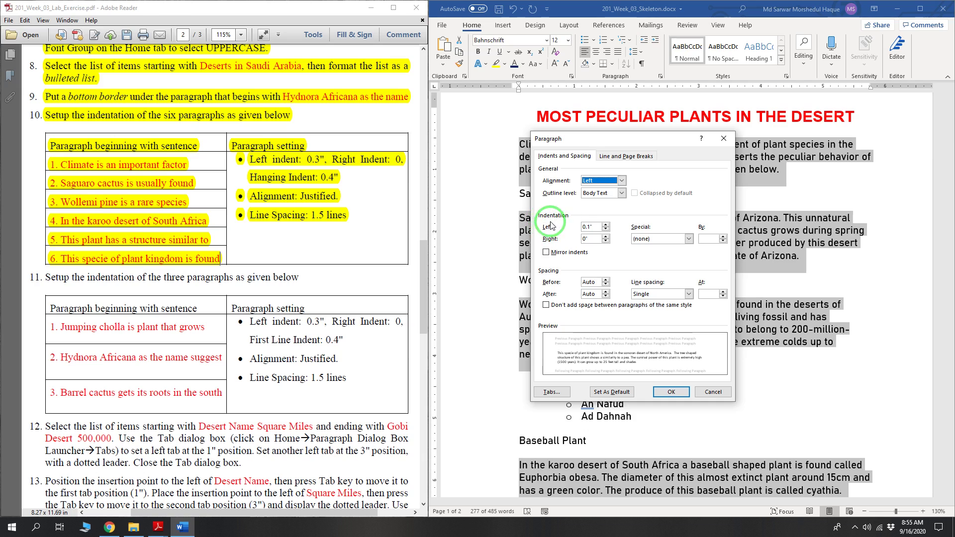
{"action": "left_click", "coordinate": [605, 225]}
{"action": "left_click", "coordinate": [606, 225]}
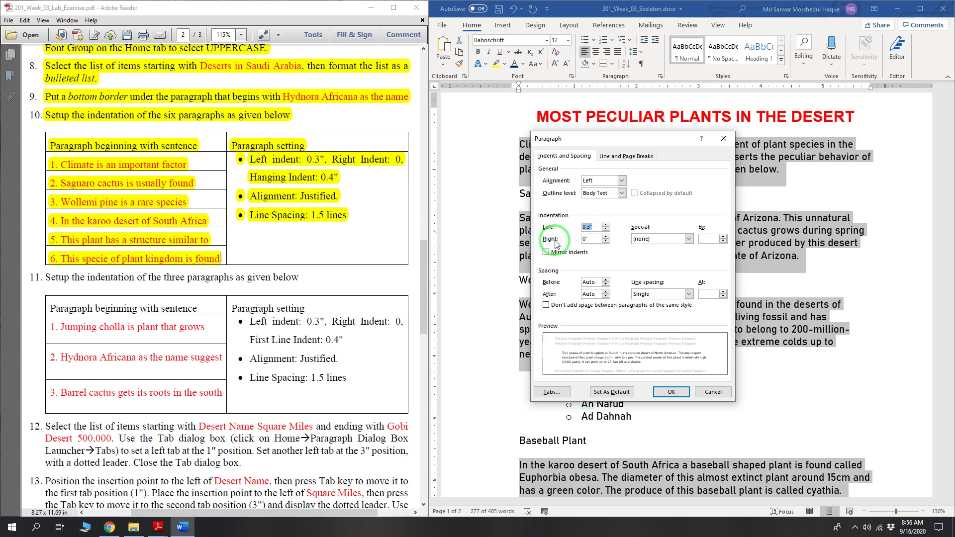
{"action": "left_click", "coordinate": [591, 226]}
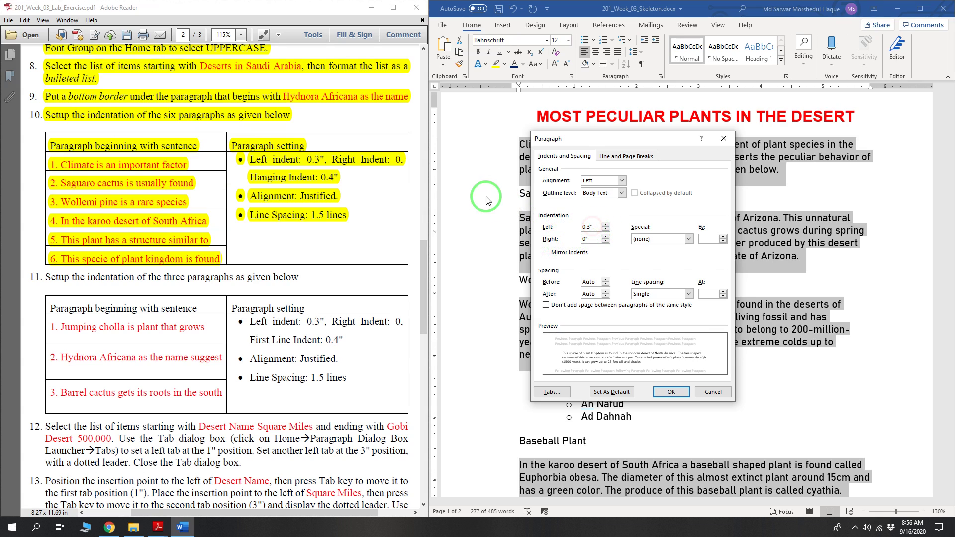
{"action": "left_click", "coordinate": [594, 239]}
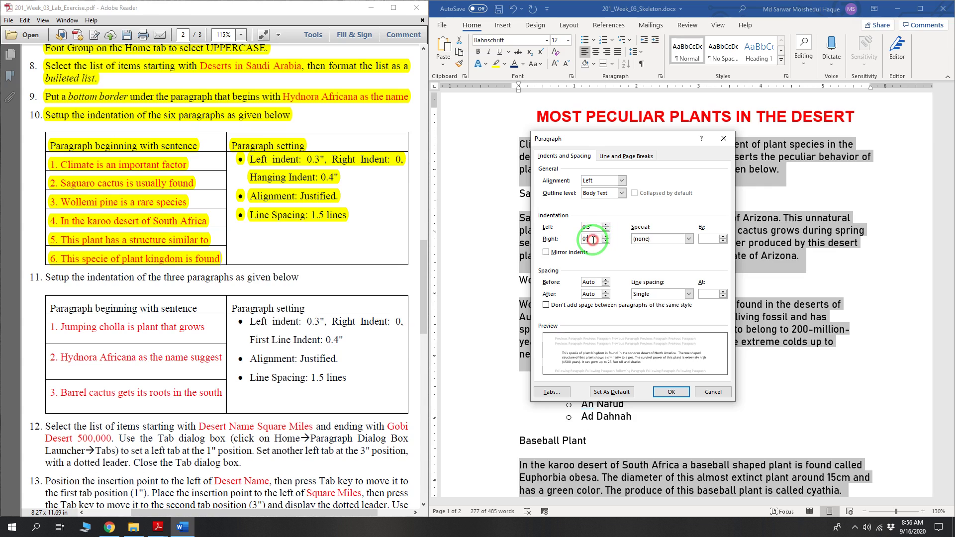
{"action": "left_click", "coordinate": [667, 238]}
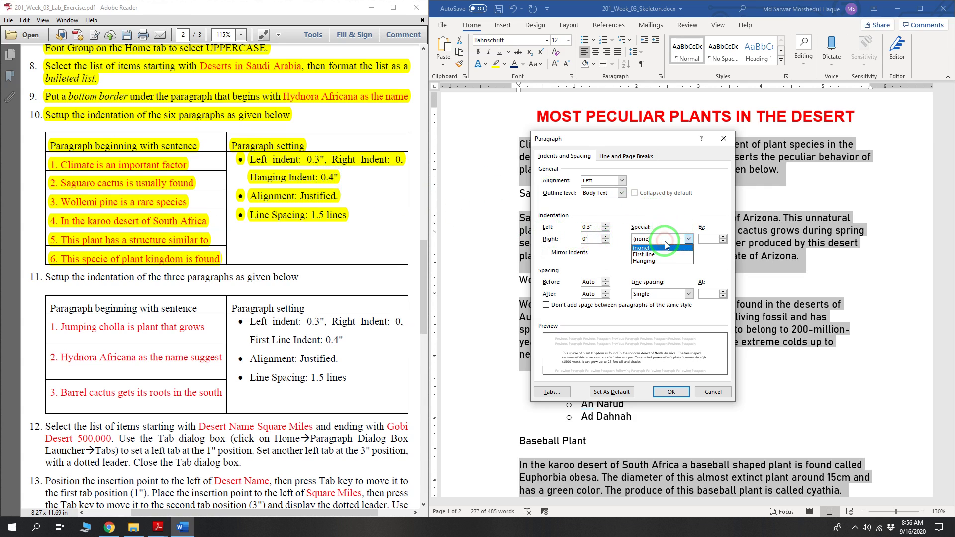
{"action": "left_click", "coordinate": [647, 261]}
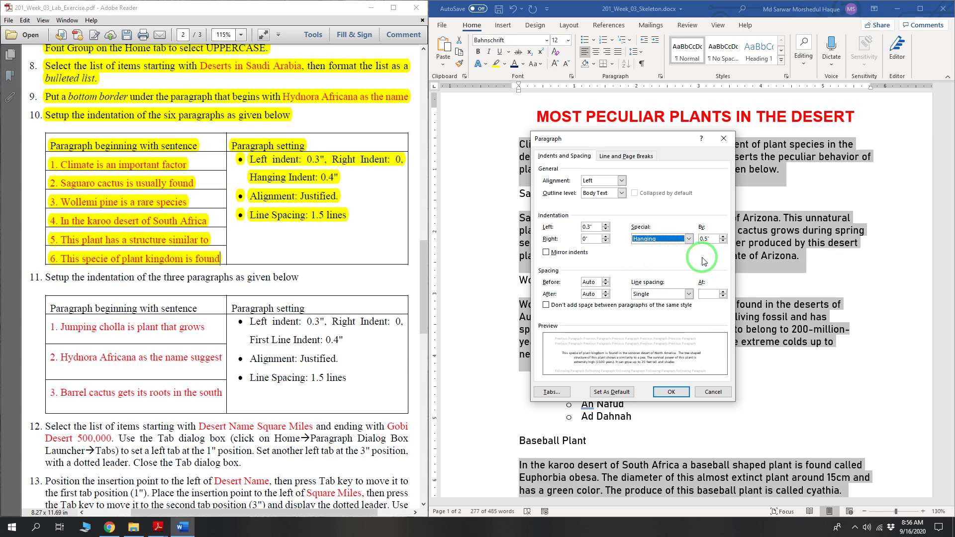
{"action": "left_click", "coordinate": [723, 242]}
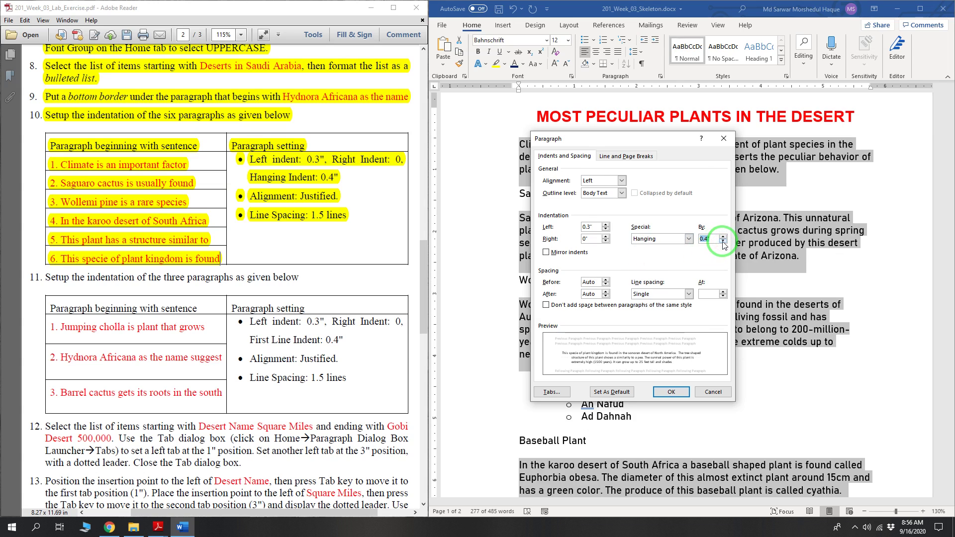
Step: Set the six paragraphs to Justified alignment with 1.5 lines spacing, apply the settings and review the formatted paragraphs
{"action": "left_click", "coordinate": [622, 182]}
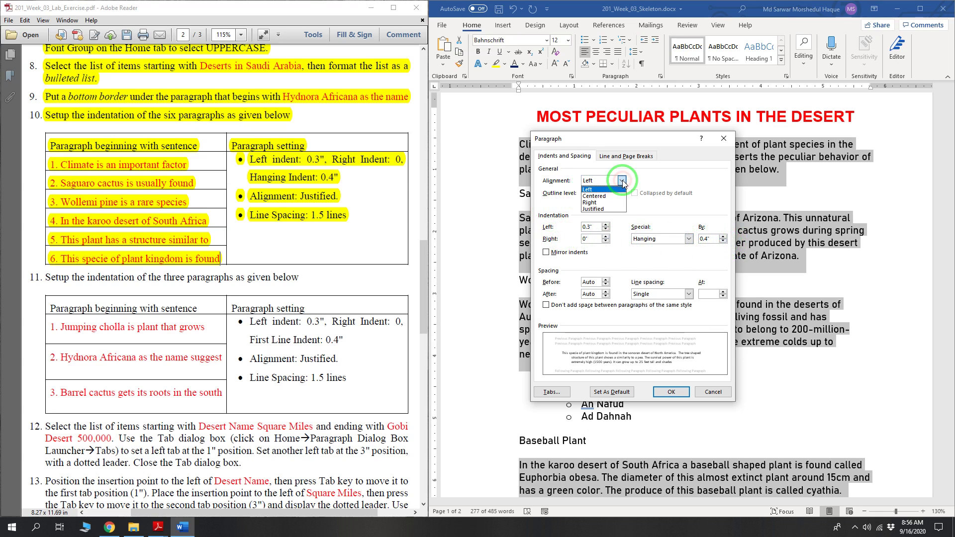
{"action": "left_click", "coordinate": [599, 209]}
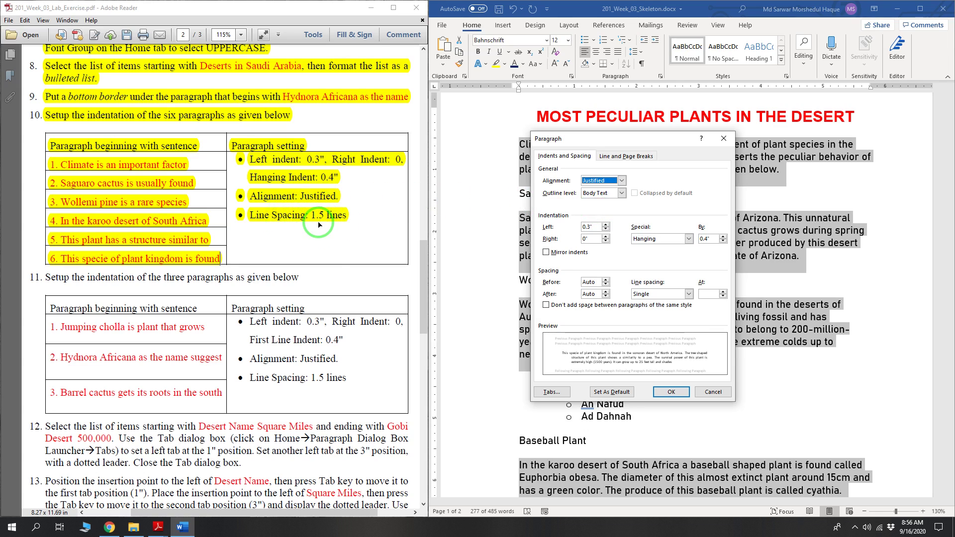
{"action": "left_click", "coordinate": [657, 294]}
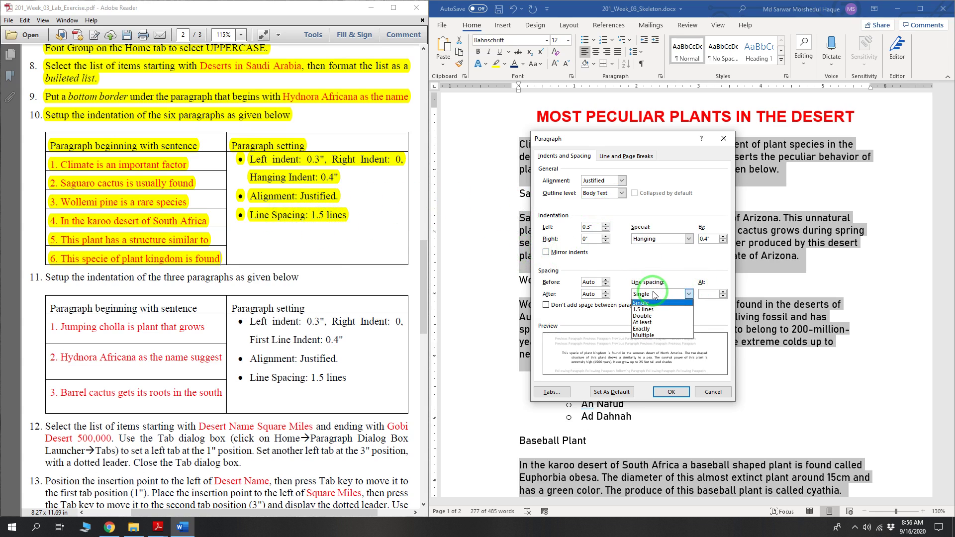
{"action": "left_click", "coordinate": [654, 311]}
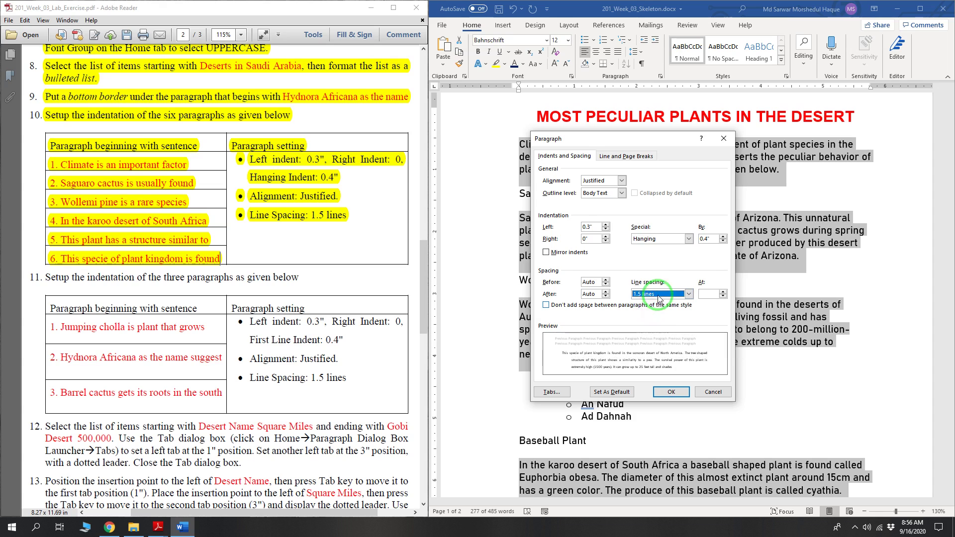
{"action": "left_click", "coordinate": [671, 393]}
{"action": "scroll", "coordinate": [719, 307], "scroll_direction": "down", "scroll_amount": 10}
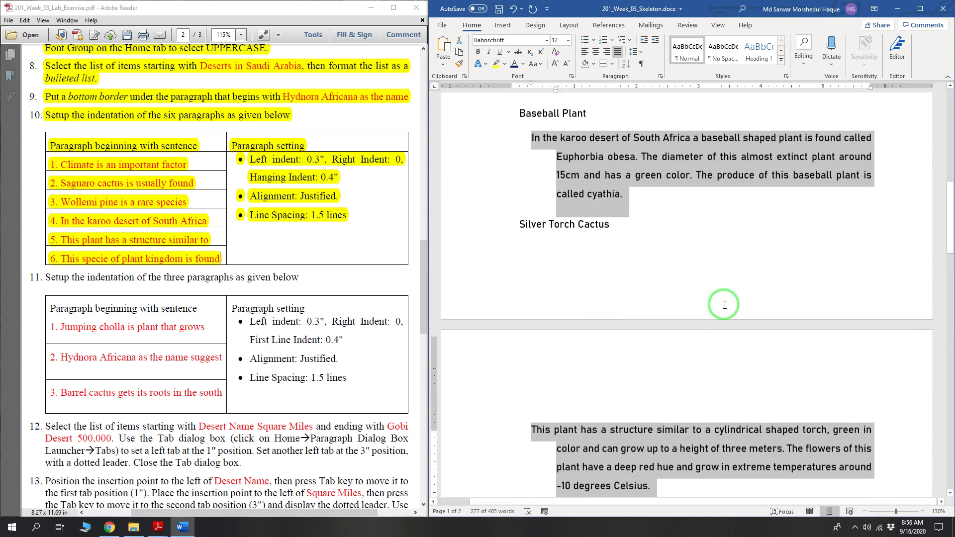
{"action": "scroll", "coordinate": [721, 248], "scroll_direction": "up", "scroll_amount": 15}
{"action": "scroll", "coordinate": [726, 311], "scroll_direction": "down", "scroll_amount": 6}
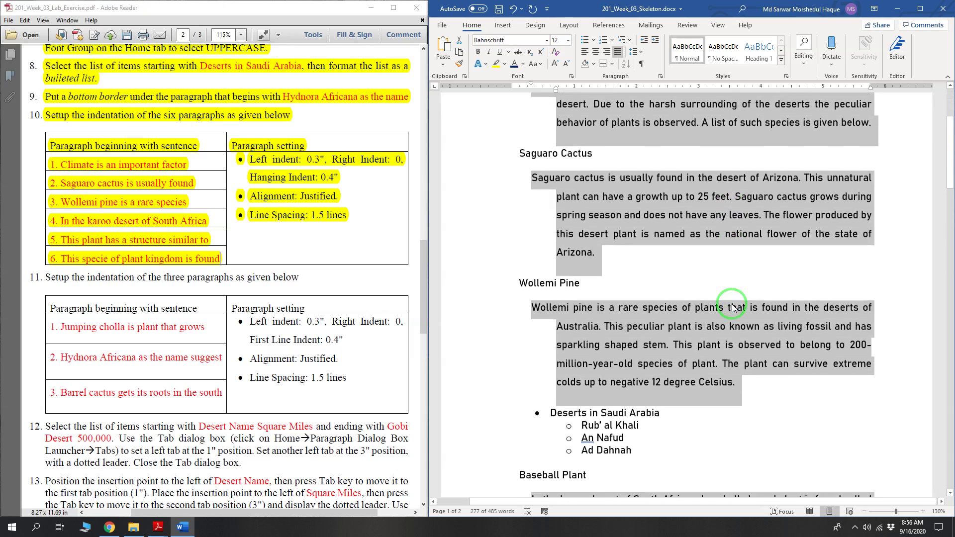
{"action": "scroll", "coordinate": [730, 322], "scroll_direction": "down", "scroll_amount": 8}
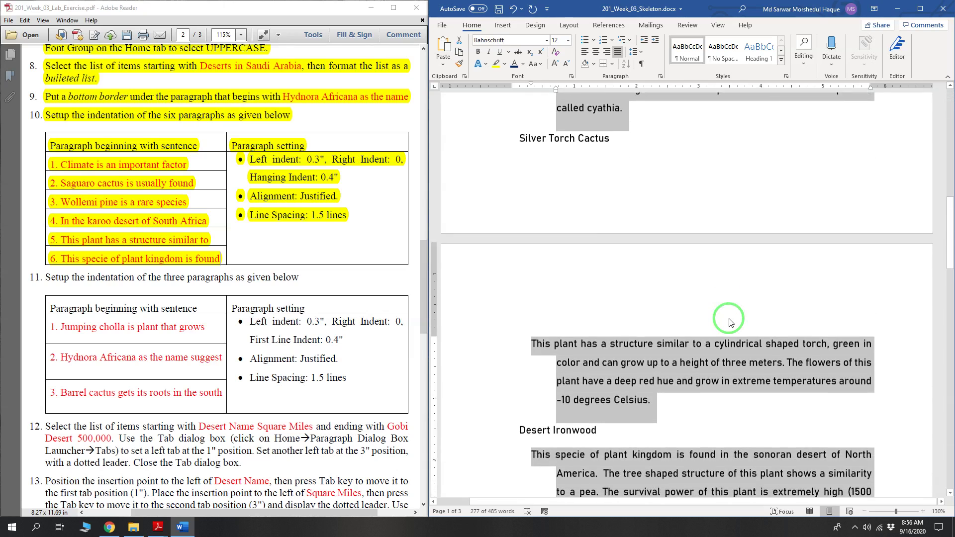
{"action": "left_click", "coordinate": [729, 318]}
{"action": "scroll", "coordinate": [697, 289], "scroll_direction": "down", "scroll_amount": 4}
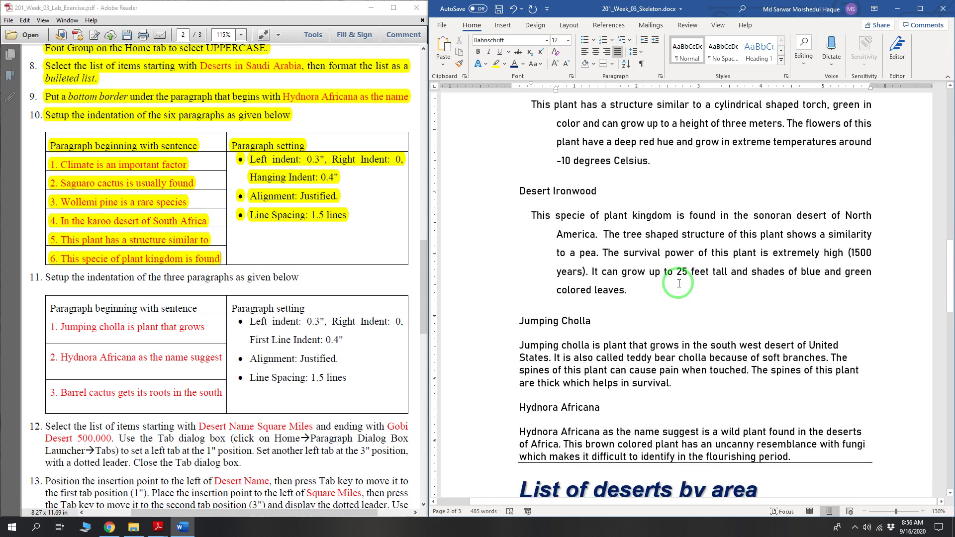
Step: Switch to the Adobe Reader PDF and highlight instruction 11 about indenting three paragraphs, including its table
{"action": "scroll", "coordinate": [15, 252], "scroll_direction": "down", "scroll_amount": 3}
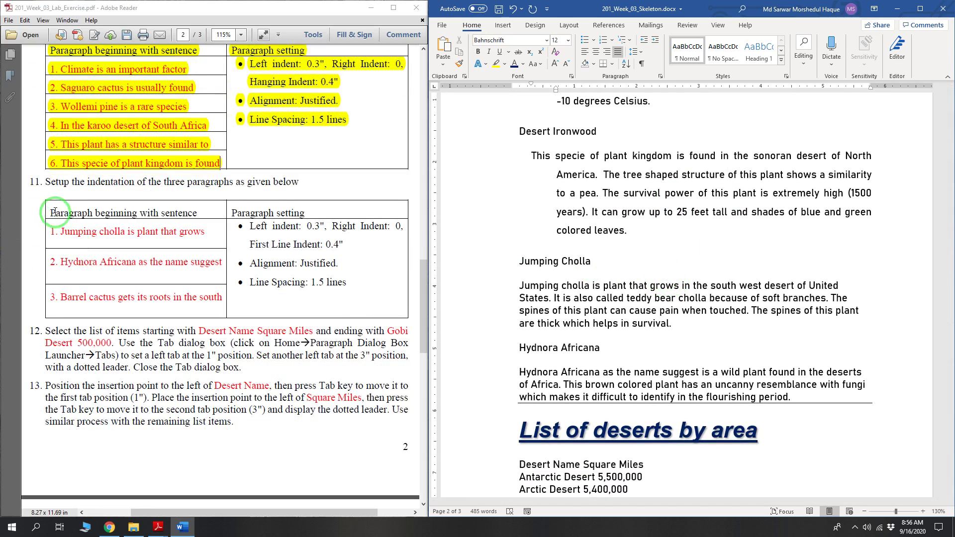
{"action": "left_click", "coordinate": [47, 184]}
{"action": "left_click_drag", "start_coordinate": [47, 183], "coordinate": [234, 302]}
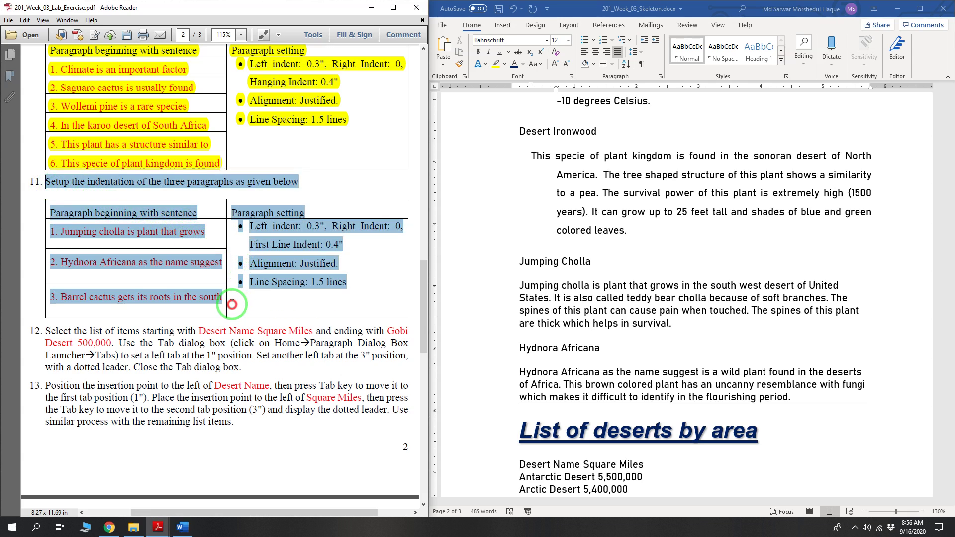
{"action": "right_click", "coordinate": [188, 271]}
{"action": "left_click", "coordinate": [227, 282]}
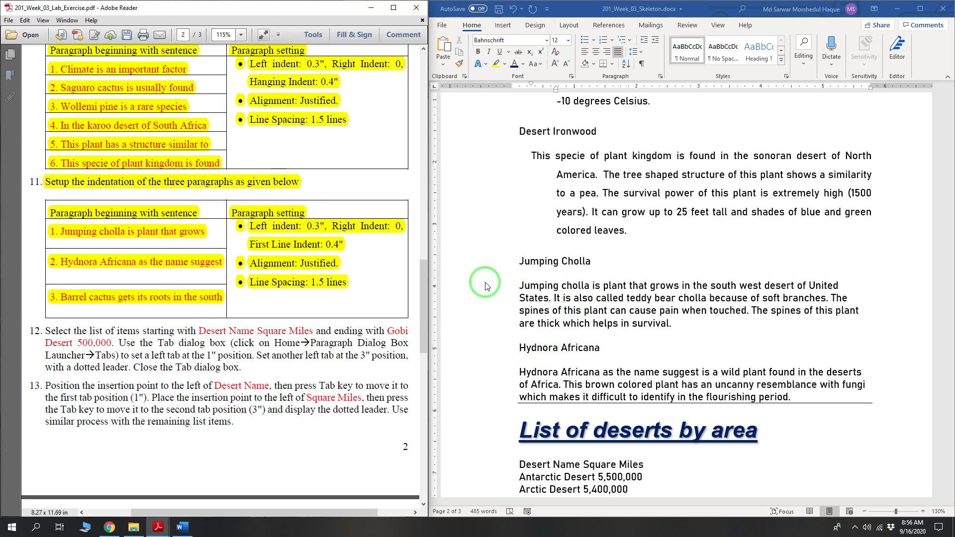
Step: Switch to the Word document and select the three paragraphs starting "Jumping cholla is plant", "Hydnora Africana as the name suggest" and "Barrel cactus gets its roots"
{"action": "left_click", "coordinate": [567, 306]}
{"action": "triple_click", "coordinate": [592, 296]}
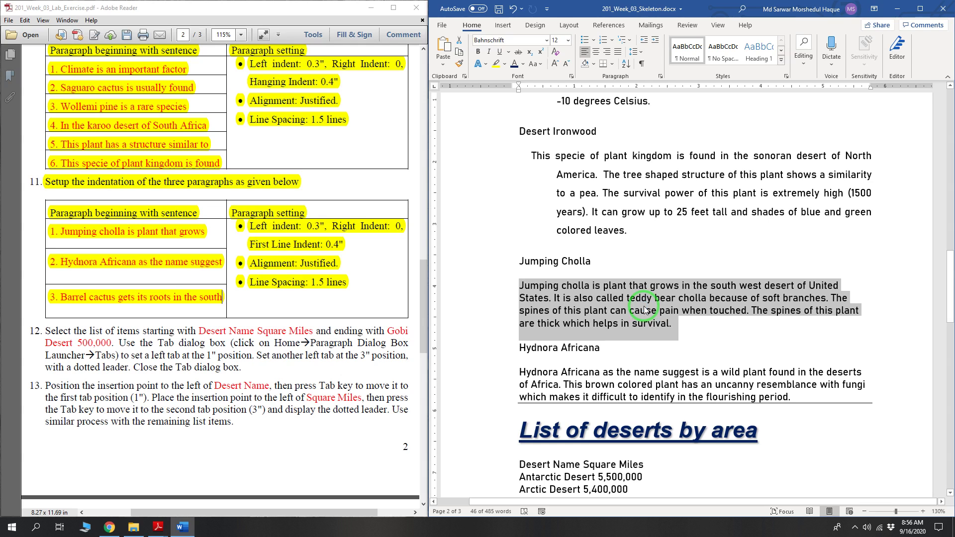
{"action": "scroll", "coordinate": [644, 309], "scroll_direction": "down", "scroll_amount": 3}
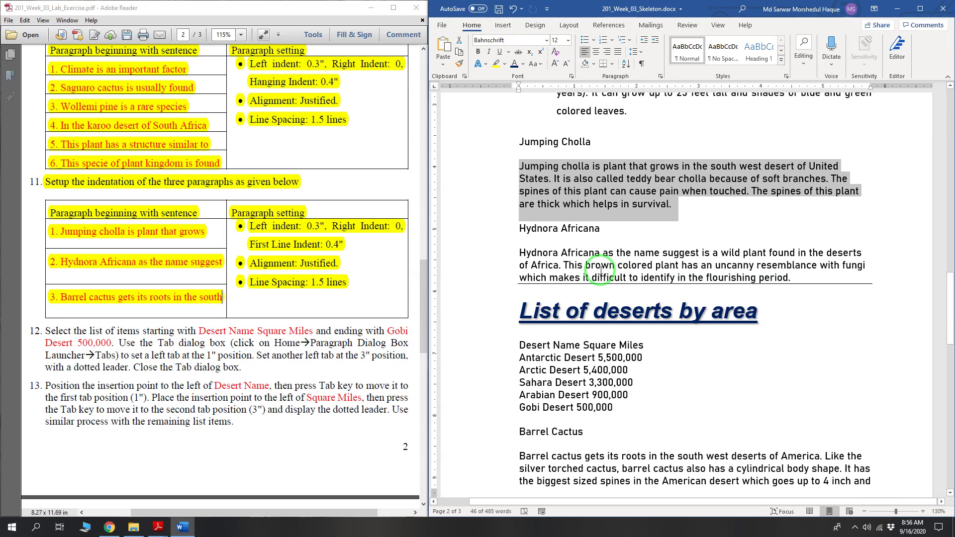
{"action": "triple_click", "coordinate": [587, 262], "text": "ctrl"}
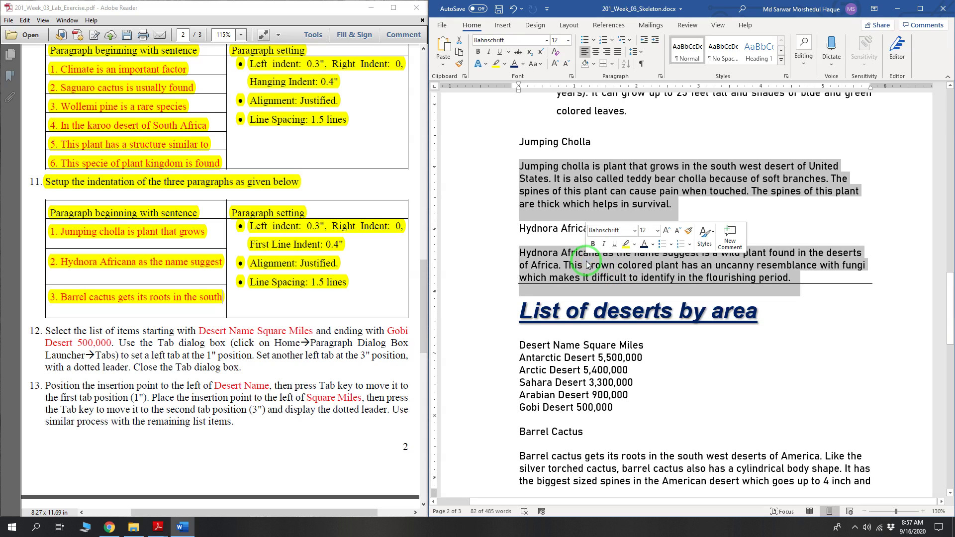
{"action": "scroll", "coordinate": [587, 269], "scroll_direction": "down", "scroll_amount": 2}
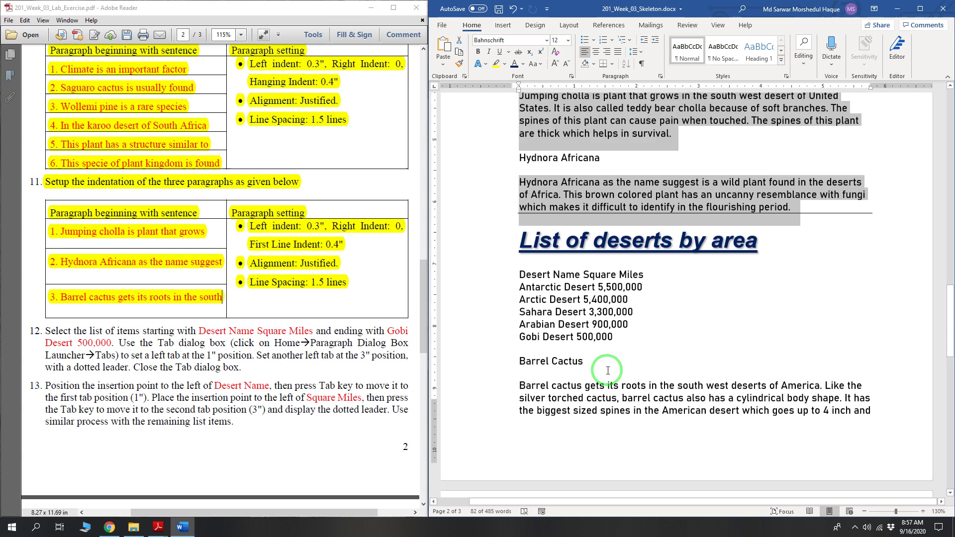
{"action": "scroll", "coordinate": [559, 340], "scroll_direction": "down", "scroll_amount": 2}
{"action": "triple_click", "coordinate": [559, 339], "text": "ctrl"}
{"action": "scroll", "coordinate": [560, 339], "scroll_direction": "down", "scroll_amount": 2}
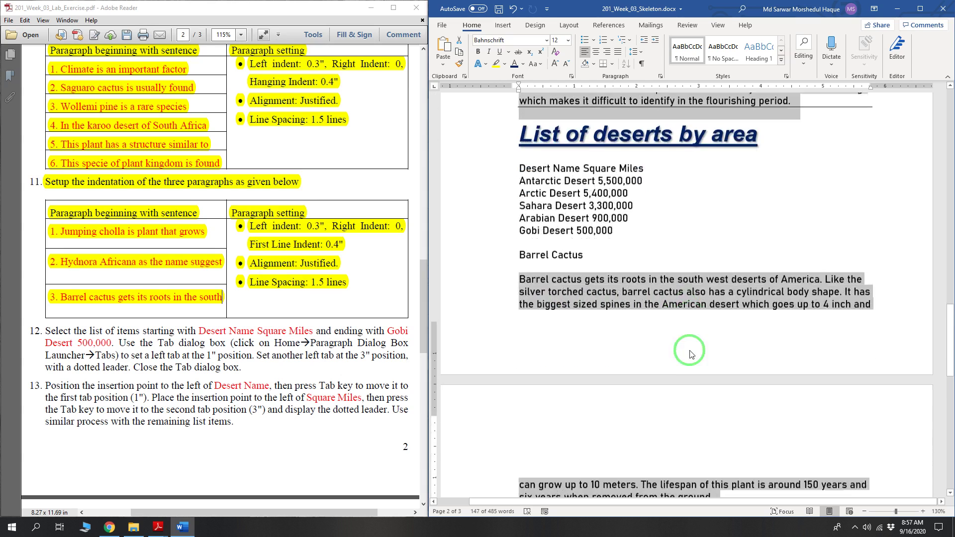
{"action": "scroll", "coordinate": [690, 350], "scroll_direction": "up", "scroll_amount": 5}
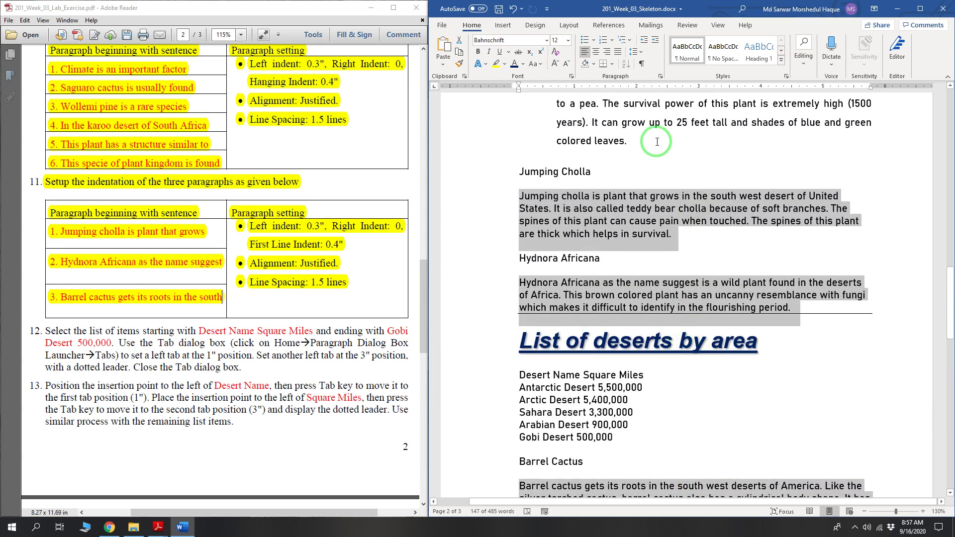
Step: In the Paragraph settings for the three selected paragraphs, set left indent 0.3", right indent 0" and a first line indent of 0.4"
{"action": "left_click", "coordinate": [661, 76]}
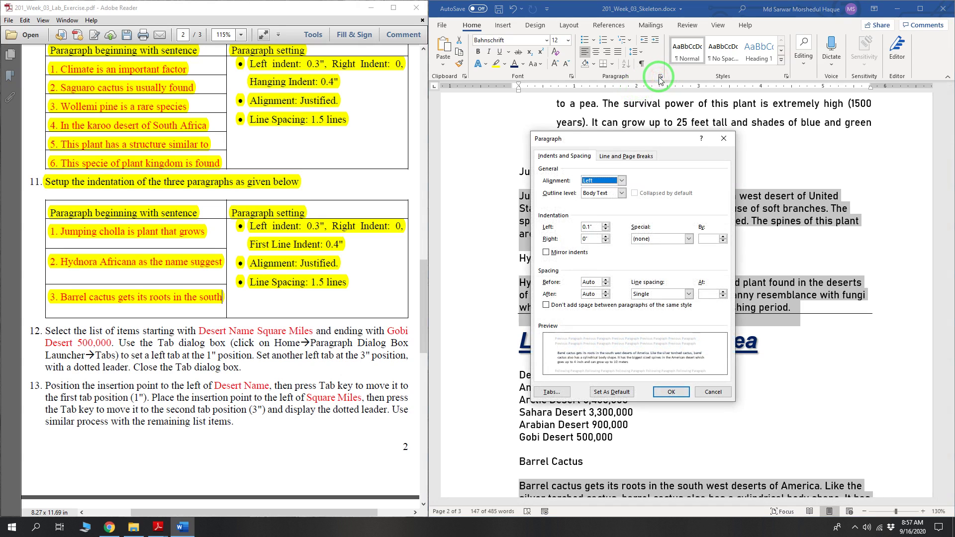
{"action": "left_click_drag", "start_coordinate": [611, 141], "coordinate": [595, 141]}
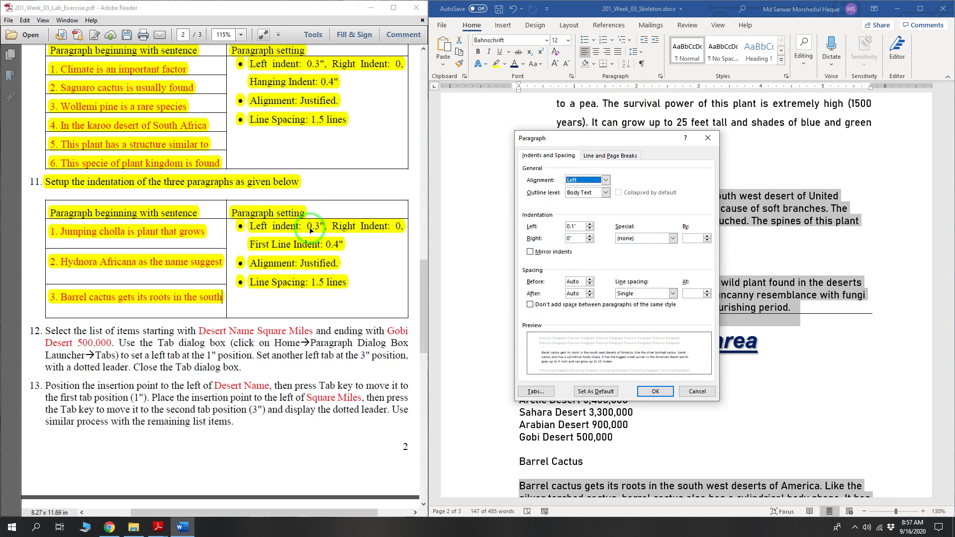
{"action": "left_click", "coordinate": [590, 225]}
{"action": "left_click", "coordinate": [590, 224]}
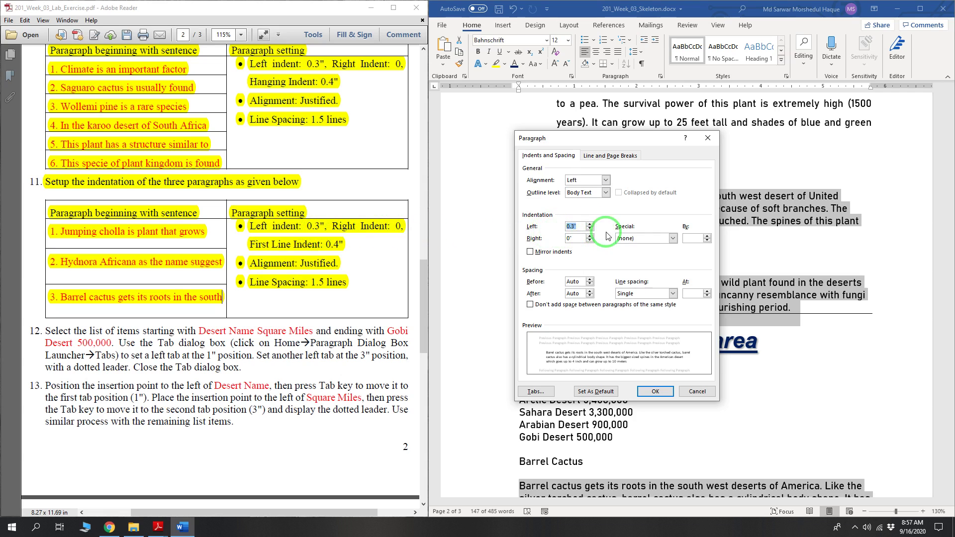
{"action": "left_click", "coordinate": [568, 239]}
{"action": "left_click", "coordinate": [644, 238]}
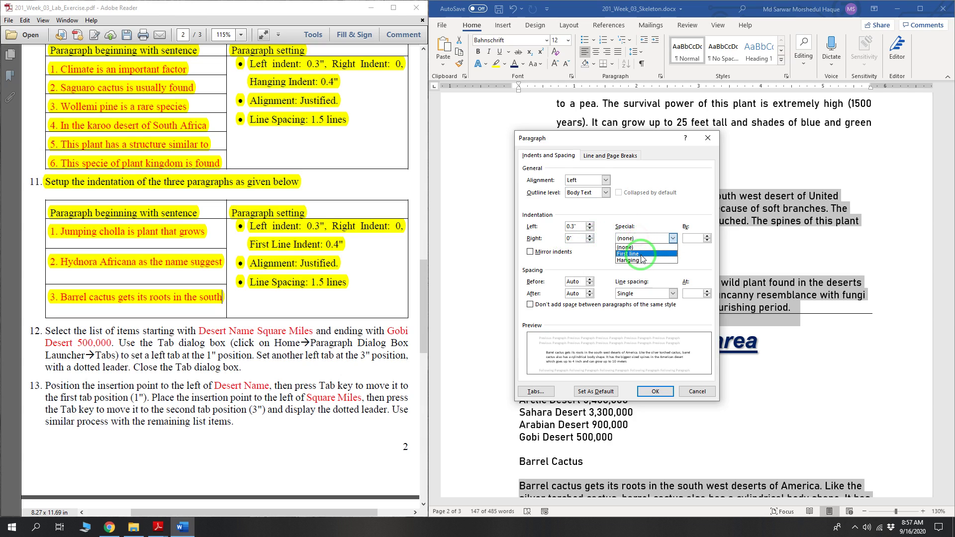
{"action": "left_click", "coordinate": [641, 254]}
{"action": "left_click", "coordinate": [707, 241]}
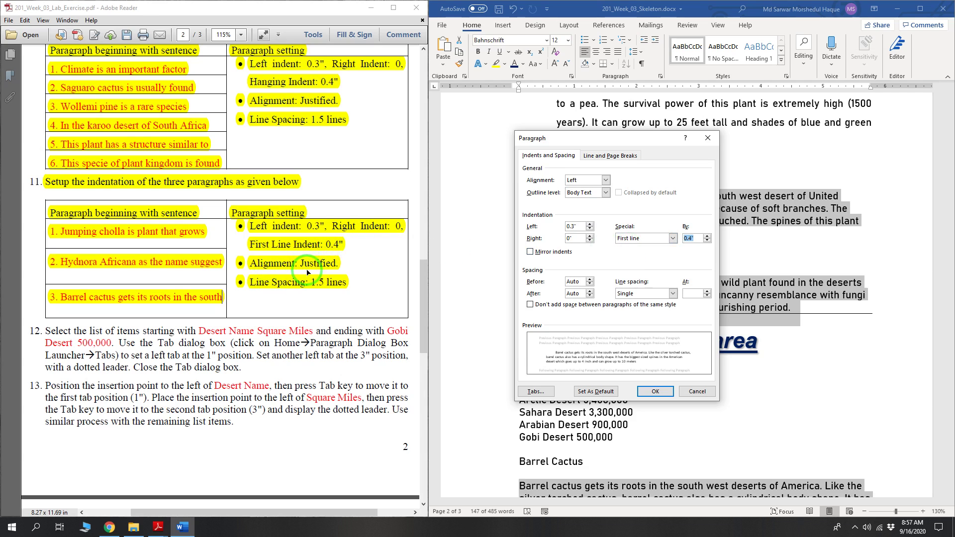
Step: Set the three paragraphs to Justified alignment with 1.5 lines spacing, apply the settings and review the formatted text
{"action": "left_click", "coordinate": [606, 180]}
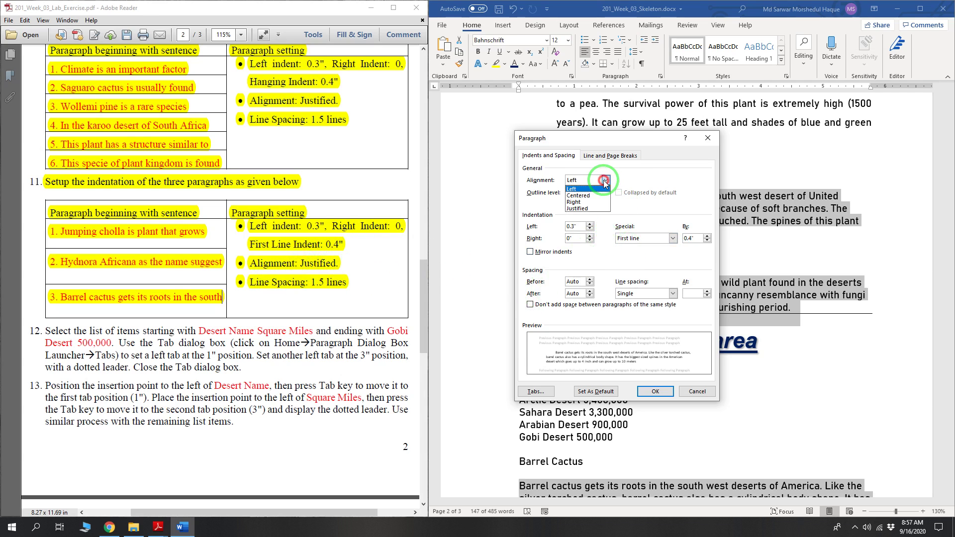
{"action": "left_click", "coordinate": [587, 209]}
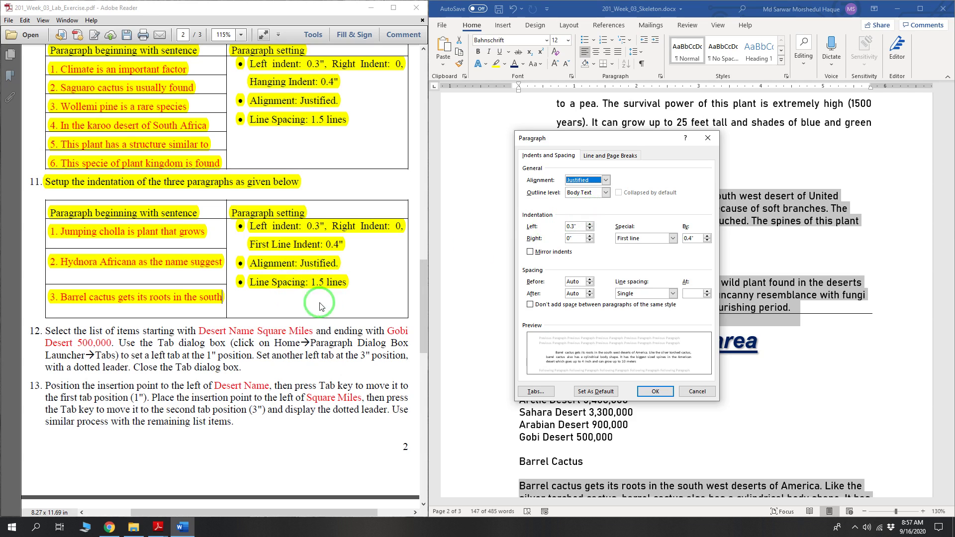
{"action": "left_click", "coordinate": [673, 294]}
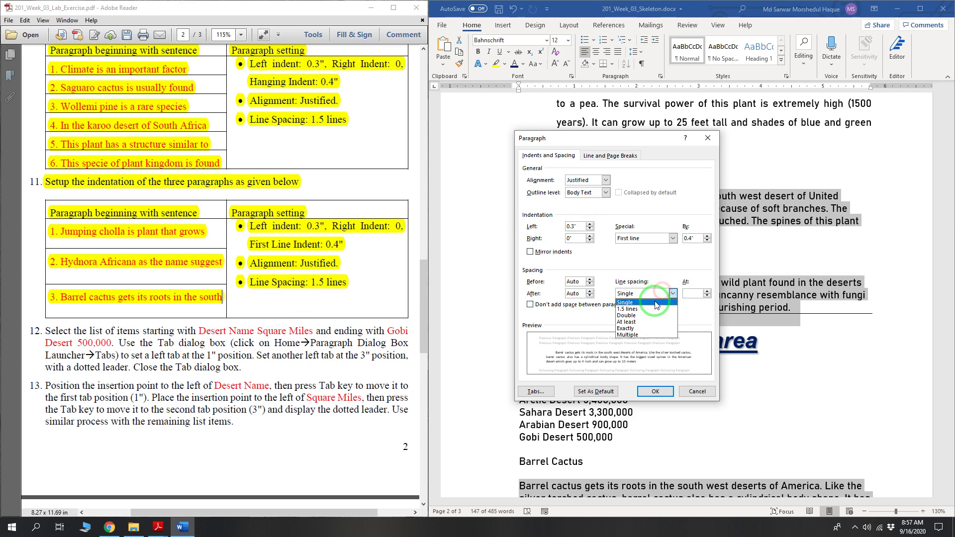
{"action": "left_click", "coordinate": [642, 309]}
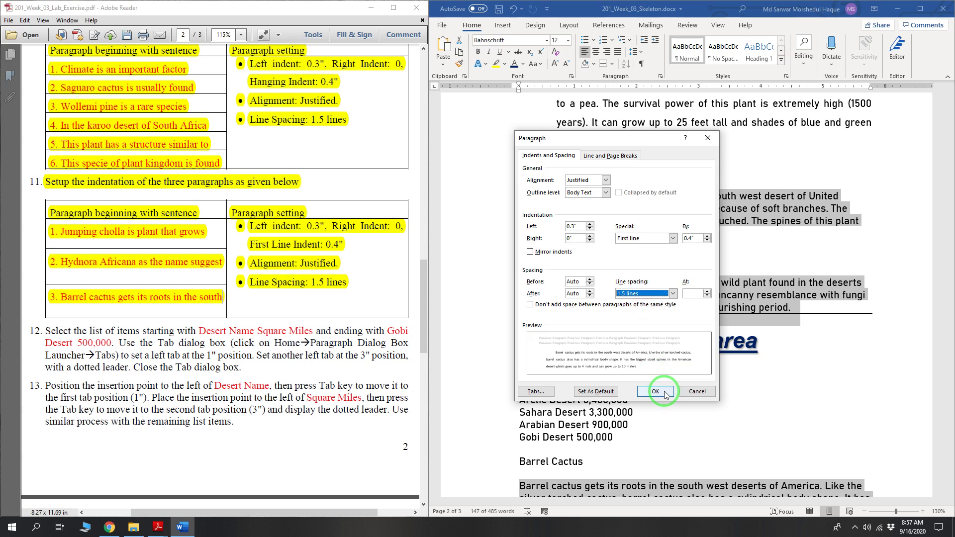
{"action": "left_click", "coordinate": [656, 391]}
{"action": "scroll", "coordinate": [687, 373], "scroll_direction": "up", "scroll_amount": 8}
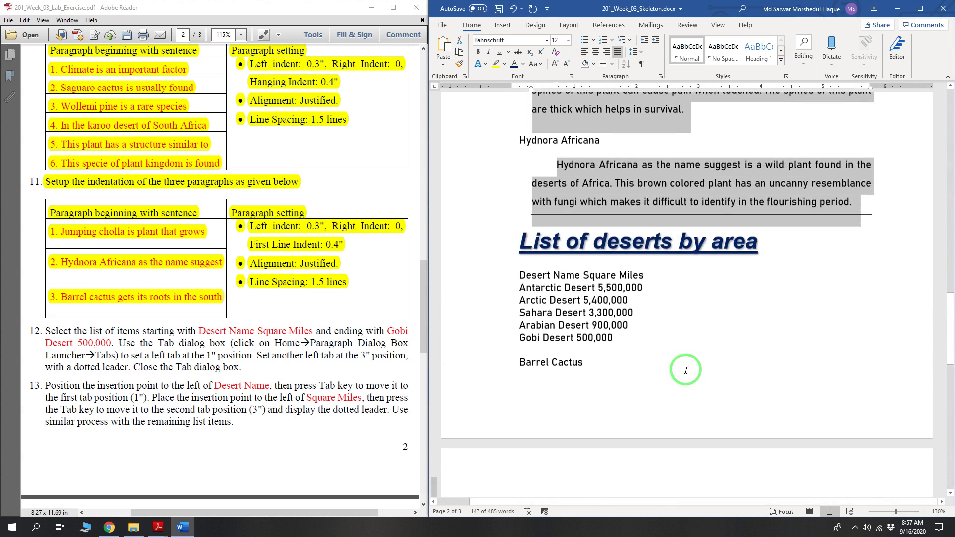
{"action": "scroll", "coordinate": [688, 373], "scroll_direction": "down", "scroll_amount": 6}
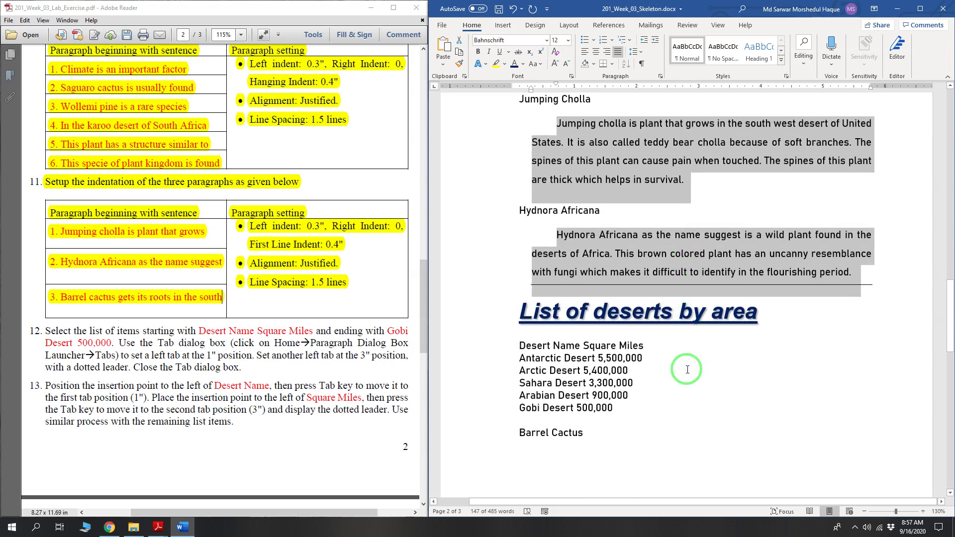
{"action": "scroll", "coordinate": [687, 369], "scroll_direction": "down", "scroll_amount": 3}
{"action": "scroll", "coordinate": [682, 367], "scroll_direction": "up", "scroll_amount": 3}
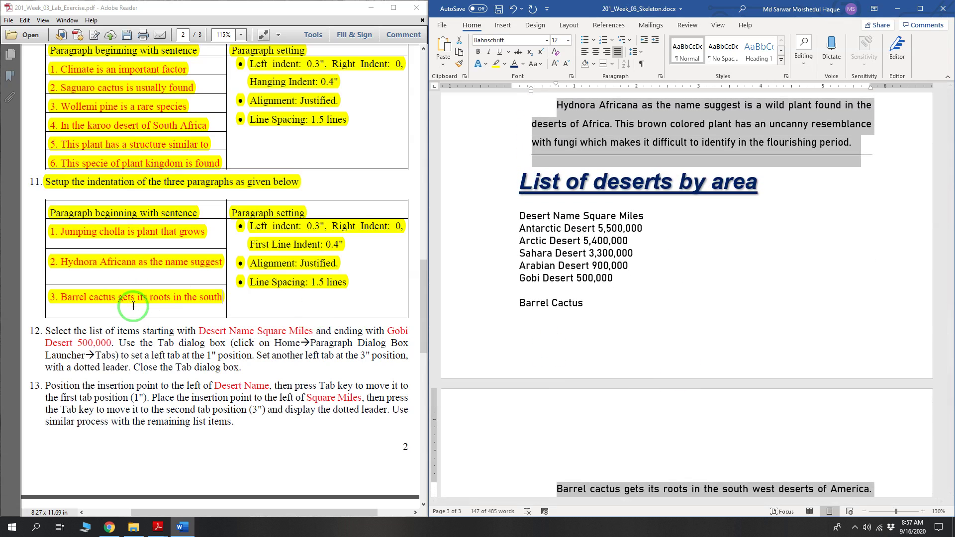
Step: Switch to the Adobe Reader PDF and highlight instruction 12 about setting tab stops for the desert list
{"action": "scroll", "coordinate": [135, 306], "scroll_direction": "down", "scroll_amount": 3}
{"action": "scroll", "coordinate": [135, 306], "scroll_direction": "down", "scroll_amount": 4}
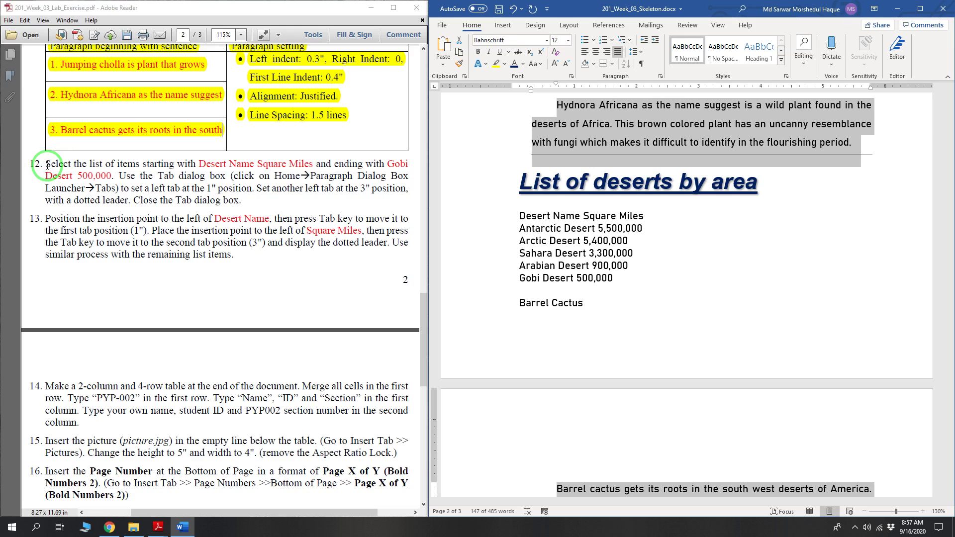
{"action": "left_click_drag", "start_coordinate": [44, 164], "coordinate": [242, 197]}
{"action": "right_click", "coordinate": [169, 176]}
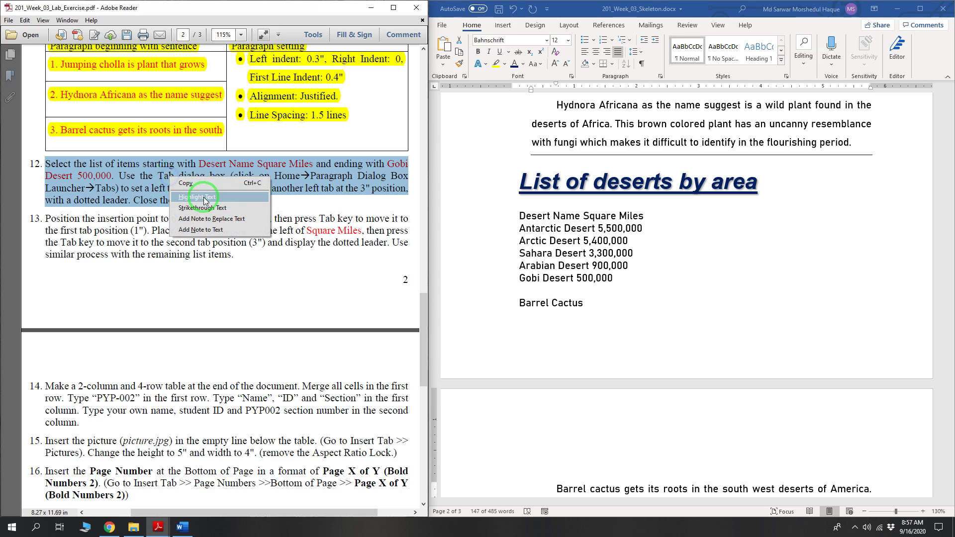
{"action": "left_click", "coordinate": [204, 197]}
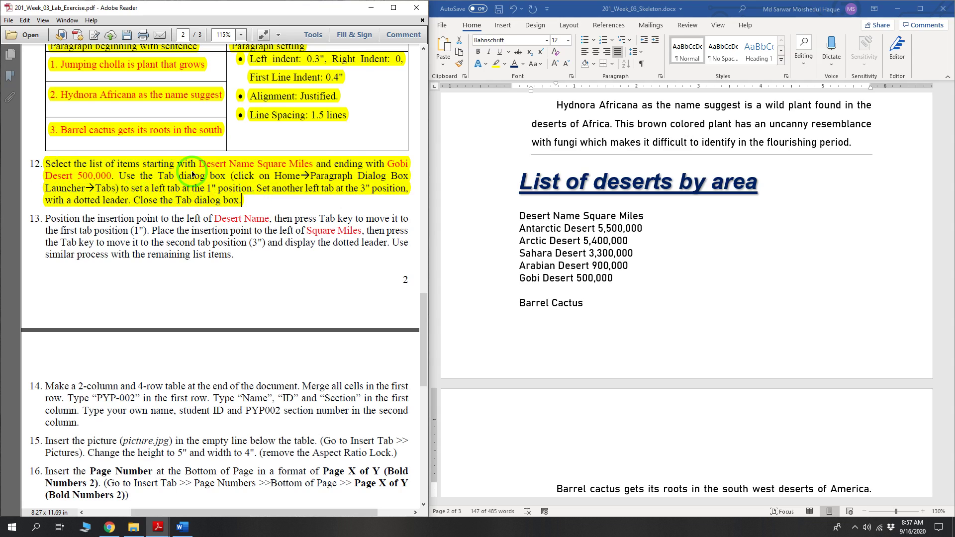
Step: In Word, select the list from "Desert Name Square Miles" to "Gobi Desert 500,000" and set a left tab stop at 1" with no leader
{"action": "left_click_drag", "start_coordinate": [518, 216], "coordinate": [614, 277]}
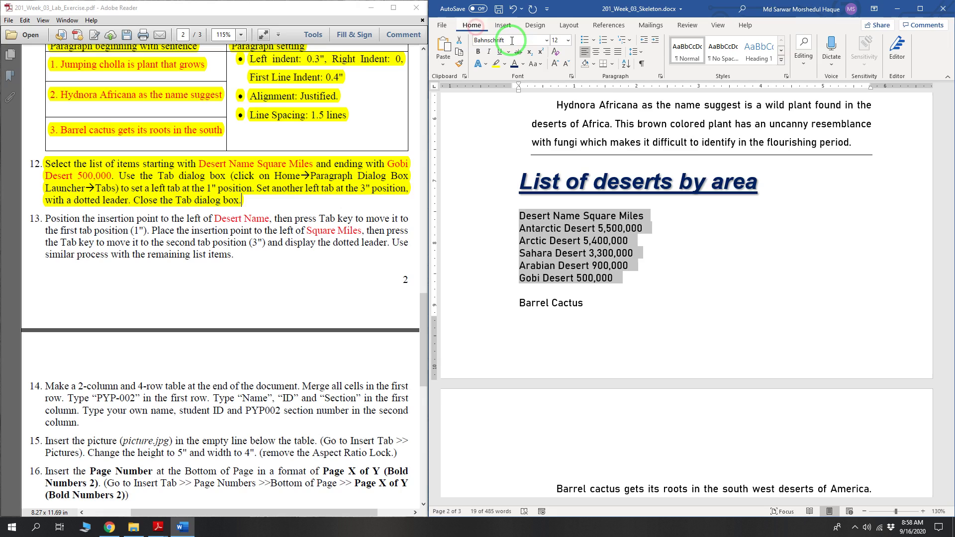
{"action": "left_click", "coordinate": [661, 78]}
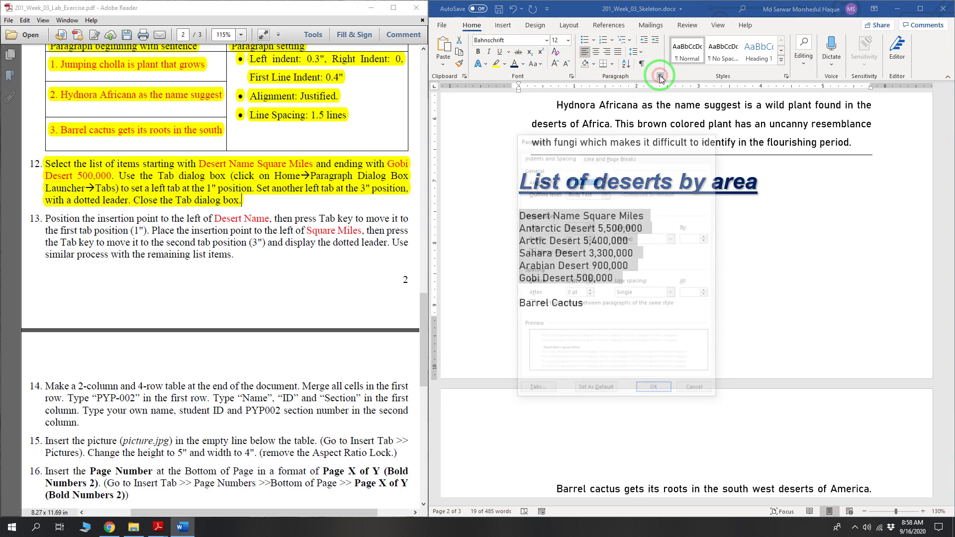
{"action": "left_click_drag", "start_coordinate": [642, 140], "coordinate": [641, 126]}
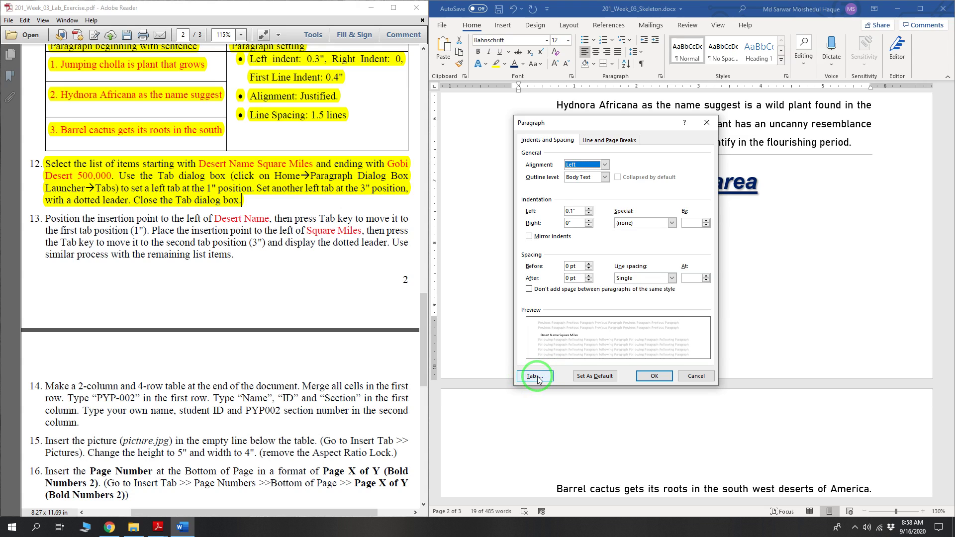
{"action": "left_click", "coordinate": [534, 376]}
{"action": "left_click_drag", "start_coordinate": [627, 253], "coordinate": [572, 211]}
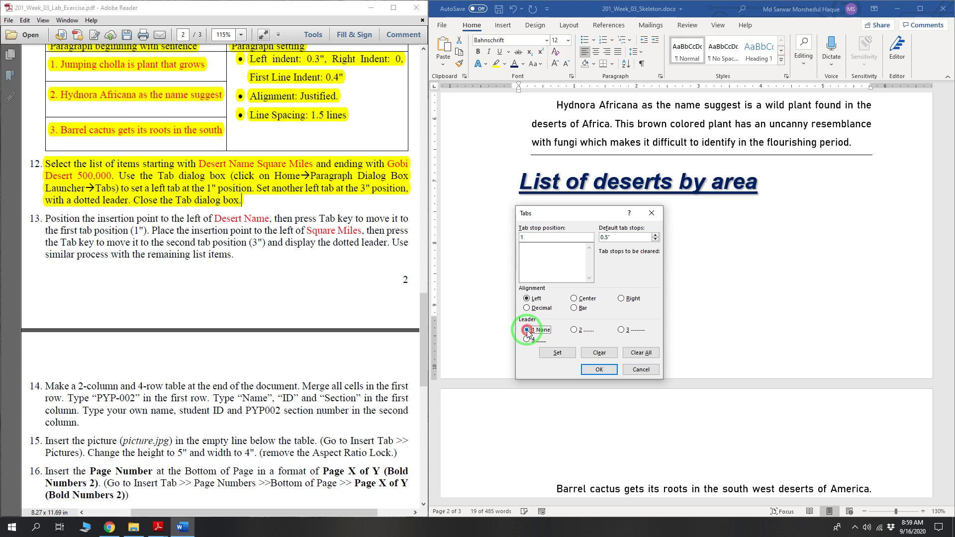
{"action": "left_click", "coordinate": [558, 353]}
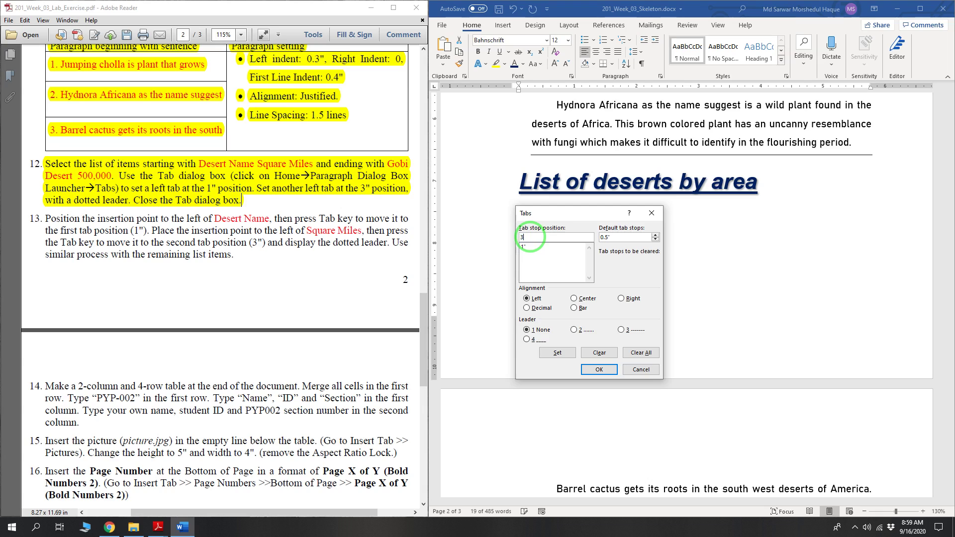
Step: Add a left tab stop at 3" with dotted leader 2, apply the tab settings and check both tab stops on the ruler
{"action": "left_click", "coordinate": [529, 237]}
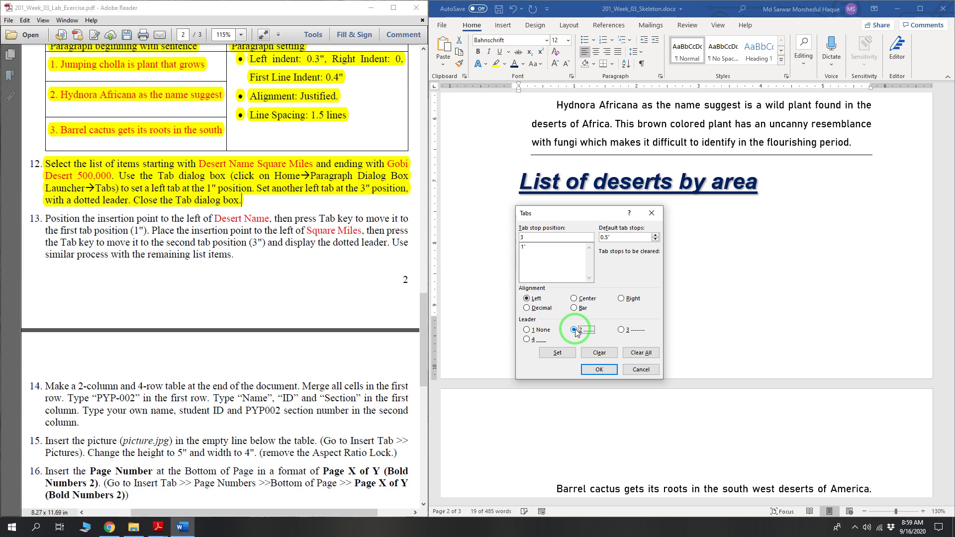
{"action": "left_click", "coordinate": [558, 352]}
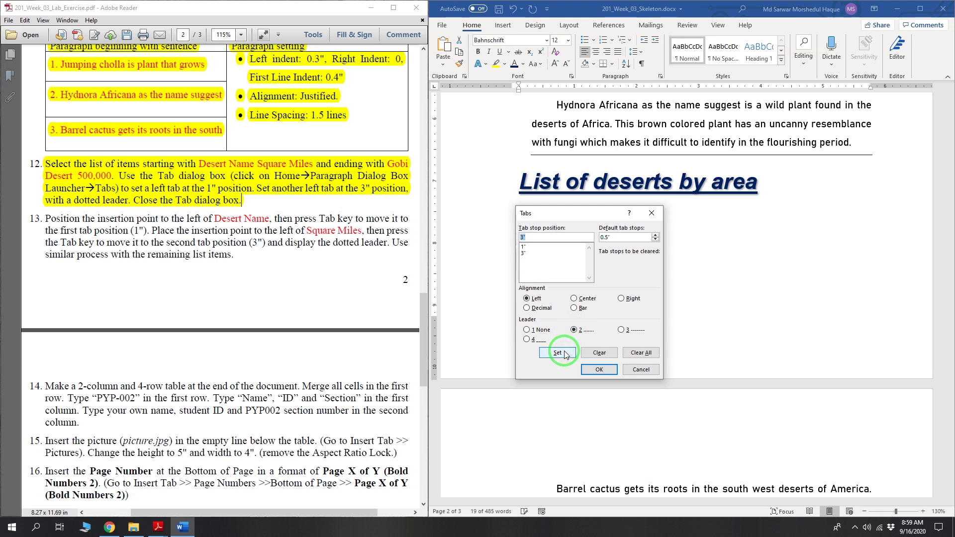
{"action": "left_click", "coordinate": [525, 248]}
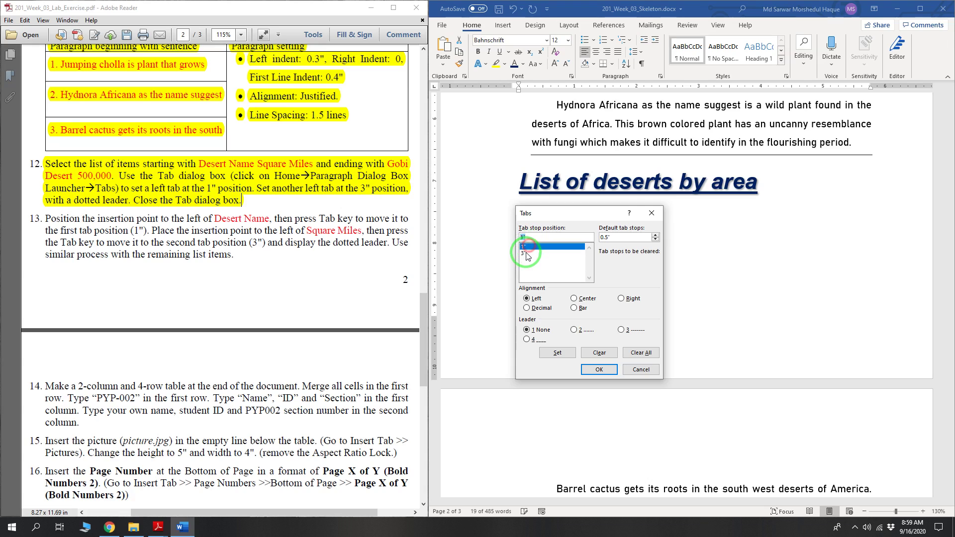
{"action": "left_click", "coordinate": [527, 253]}
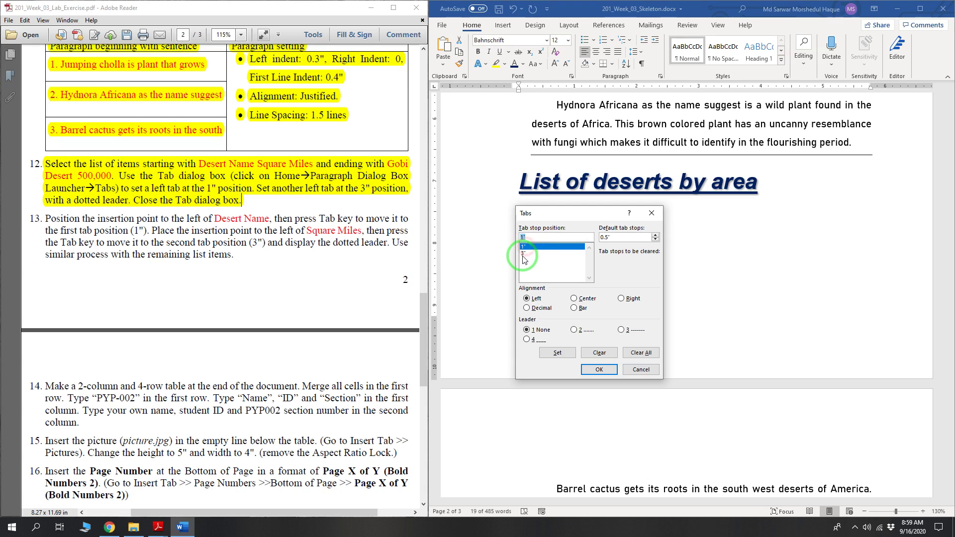
{"action": "left_click", "coordinate": [600, 369]}
{"action": "scroll", "coordinate": [608, 207], "scroll_direction": "down", "scroll_amount": 2}
{"action": "scroll", "coordinate": [608, 206], "scroll_direction": "down", "scroll_amount": 1}
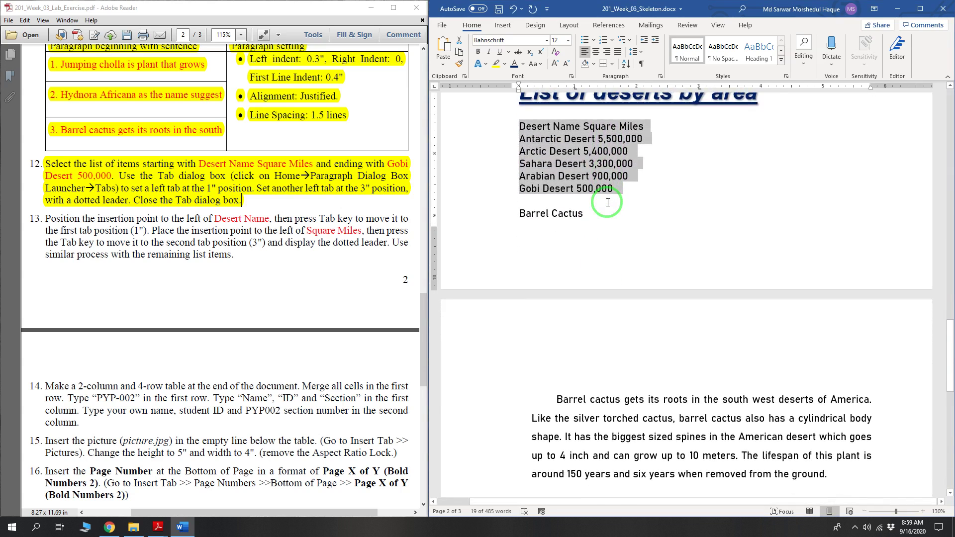
{"action": "scroll", "coordinate": [595, 116], "scroll_direction": "down", "scroll_amount": 1}
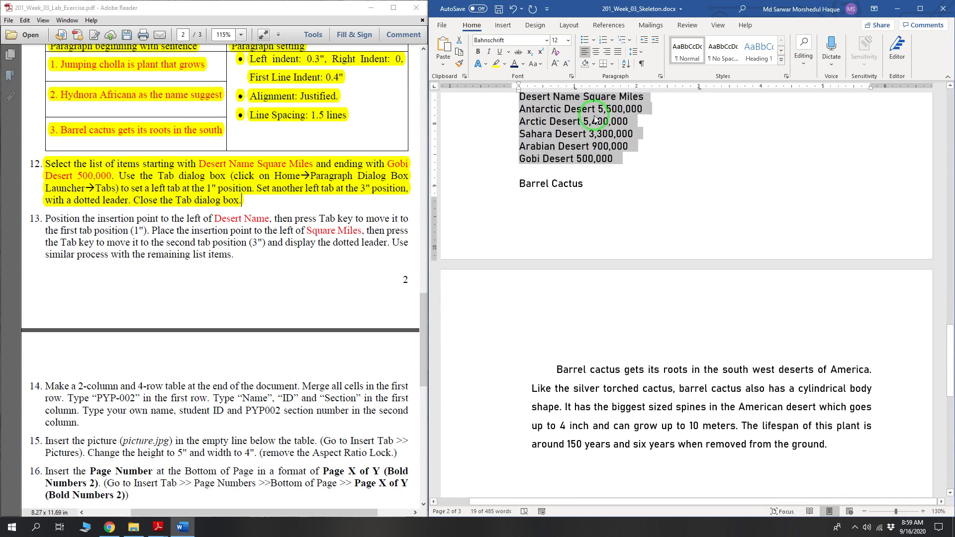
{"action": "scroll", "coordinate": [592, 112], "scroll_direction": "up", "scroll_amount": 1}
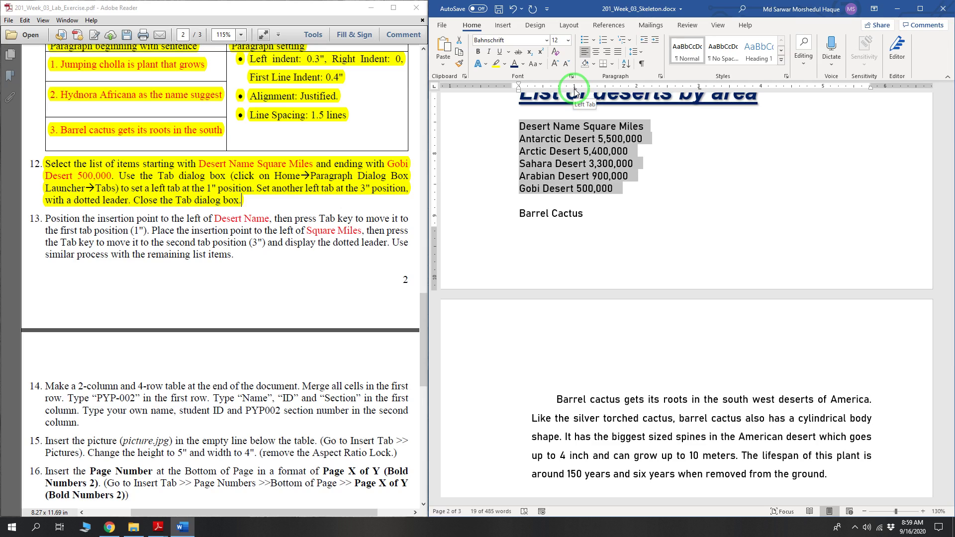
{"action": "left_click", "coordinate": [699, 89]}
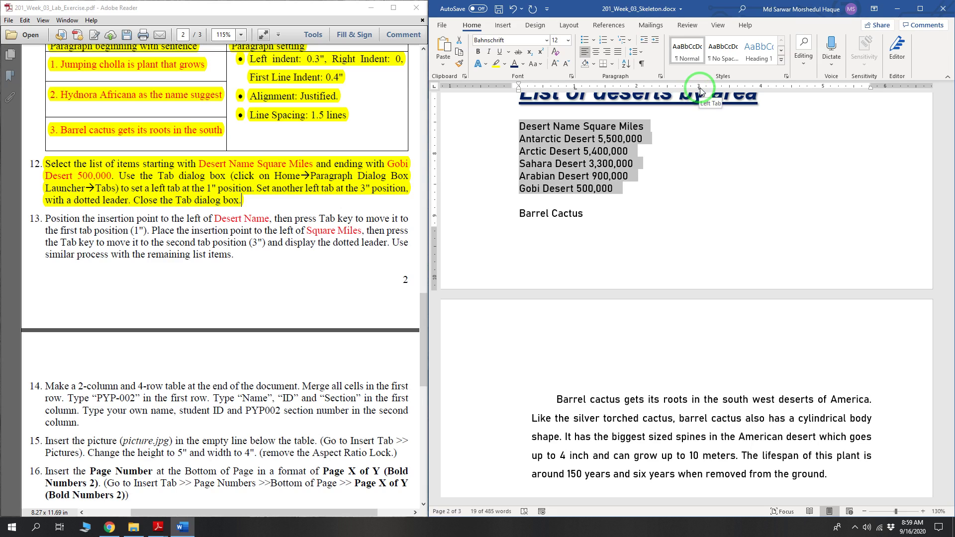
{"action": "left_click", "coordinate": [923, 512]}
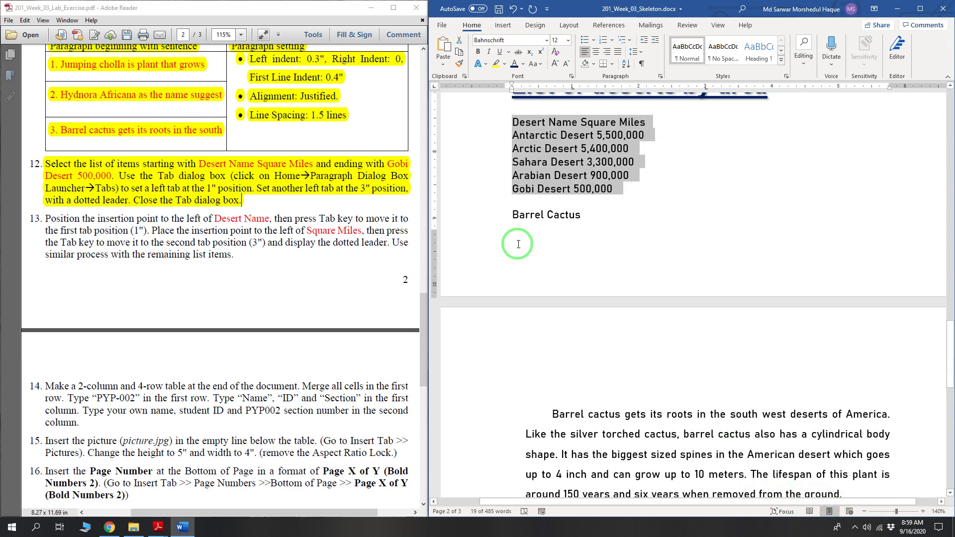
Step: In the PDF, highlight instruction 13 about moving the desert list text to the 1" and 3" tab positions
{"action": "left_click", "coordinate": [131, 231]}
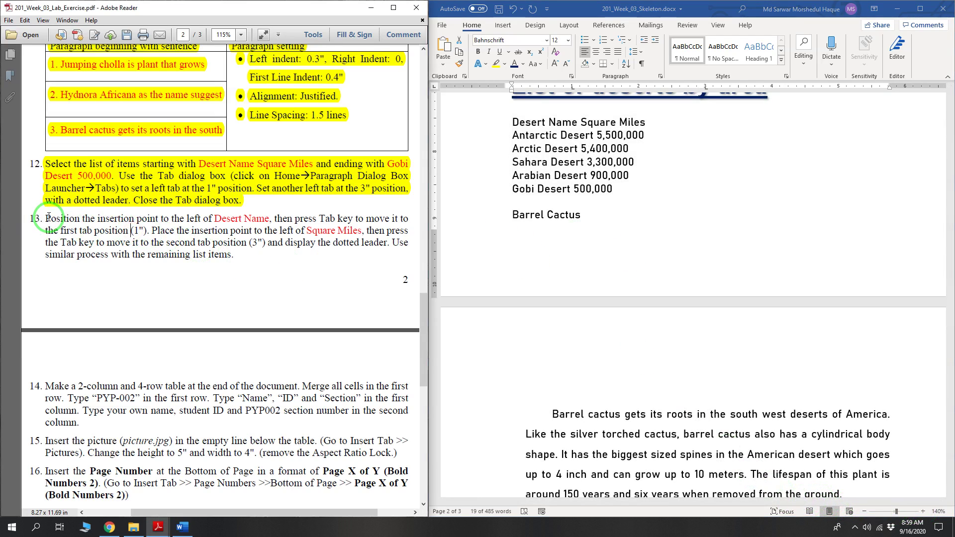
{"action": "left_click_drag", "start_coordinate": [45, 218], "coordinate": [239, 257]}
{"action": "right_click", "coordinate": [215, 243]}
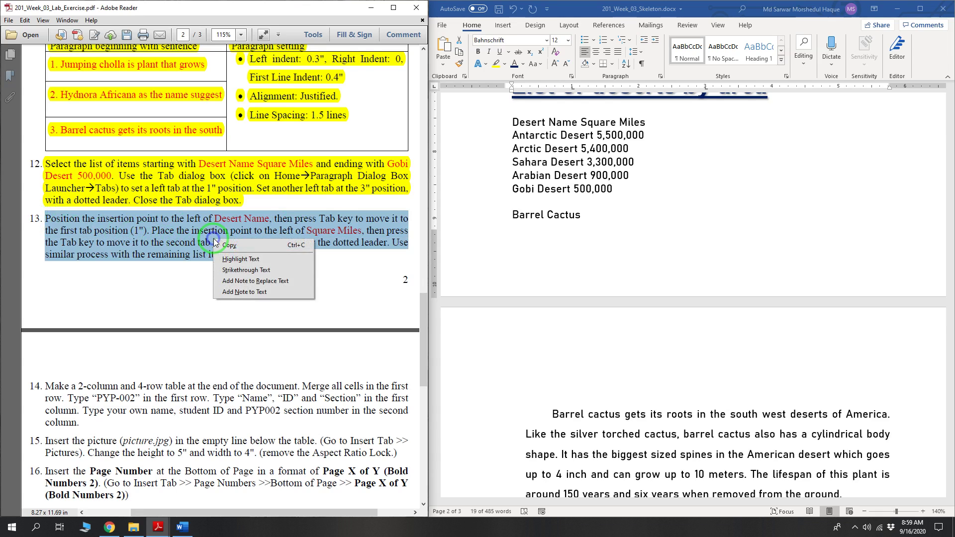
{"action": "left_click", "coordinate": [239, 259]}
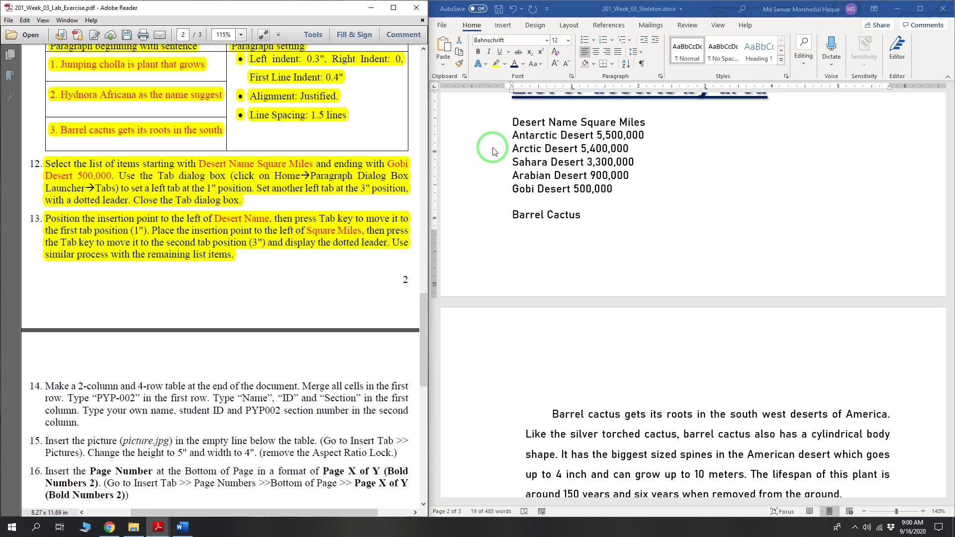
Step: In Word, insert tabs before "Desert Name" and "Square Miles" to move them to the 1" and 3" tab stops
{"action": "left_click_drag", "start_coordinate": [617, 190], "coordinate": [509, 123]}
{"action": "left_click", "coordinate": [511, 124]}
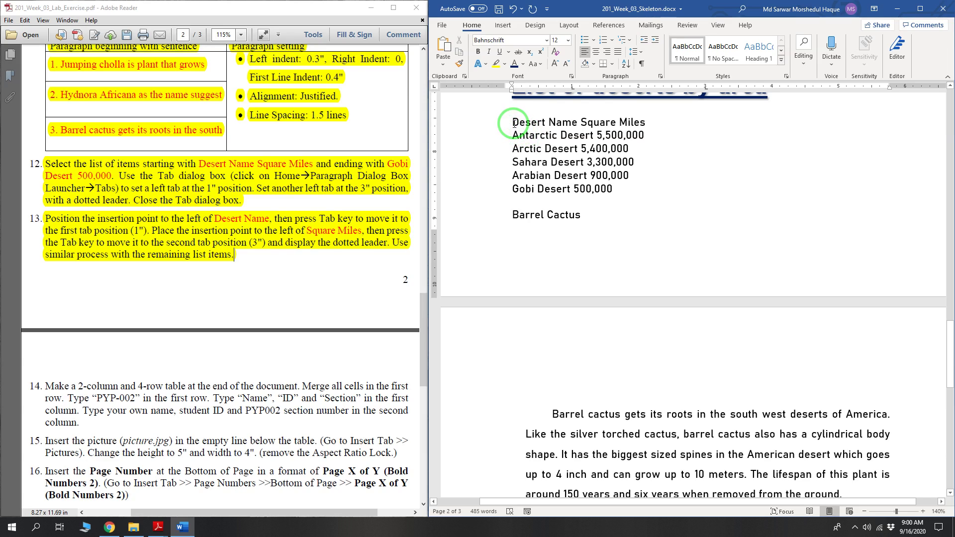
{"action": "key", "text": "Tab"}
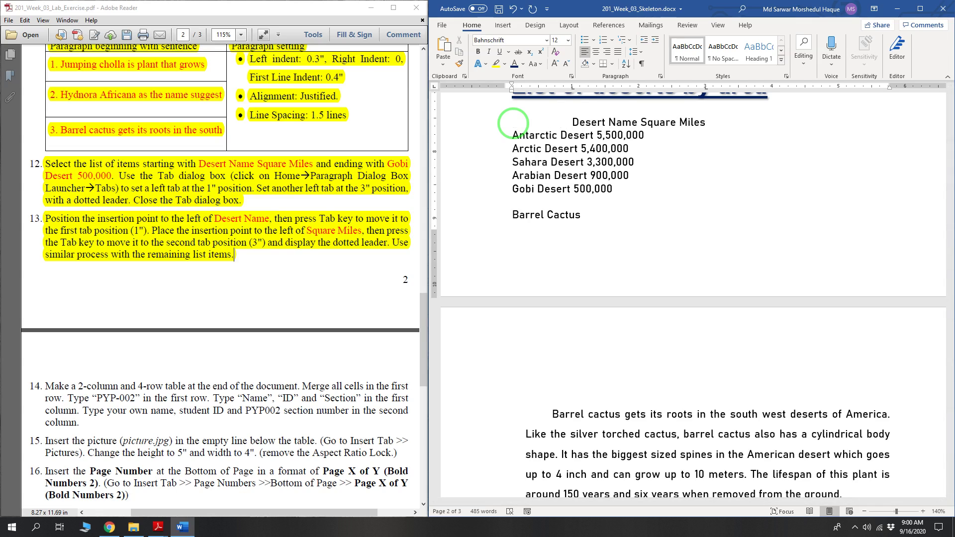
{"action": "left_click", "coordinate": [647, 124]}
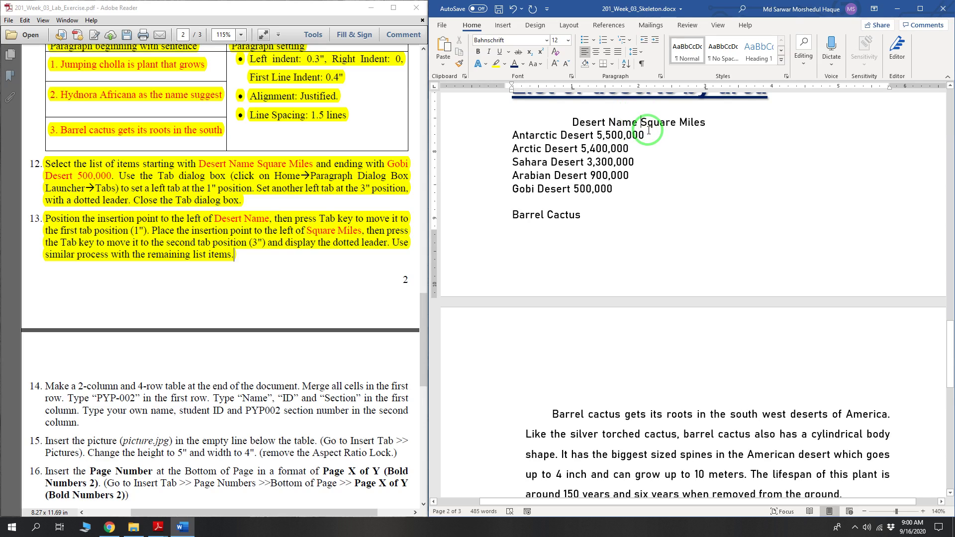
{"action": "key", "text": "Tab"}
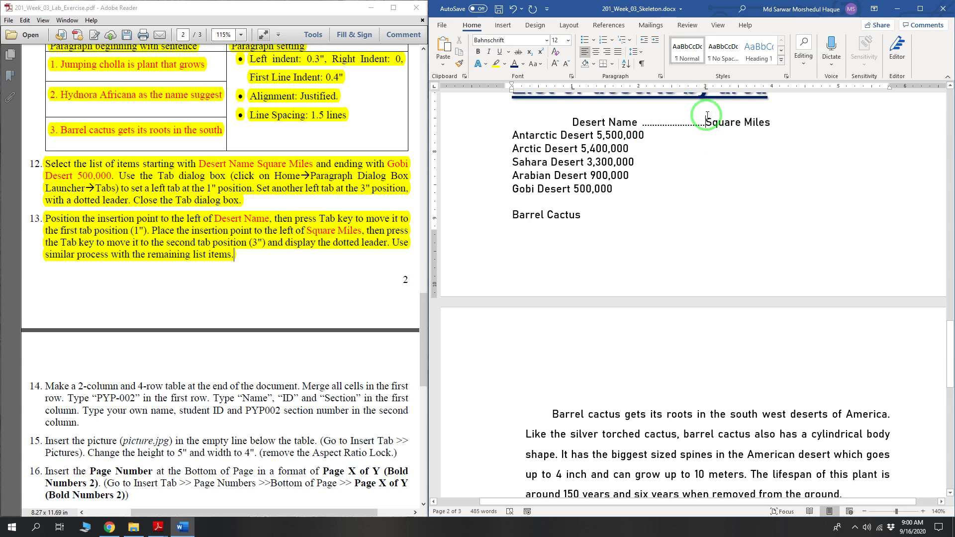
Step: Insert tabs before the desert name and the area figure in the Antarctic, Arctic and Sahara Desert rows to align both with the tab stops
{"action": "left_click", "coordinate": [507, 137]}
{"action": "key", "text": "Tab"}
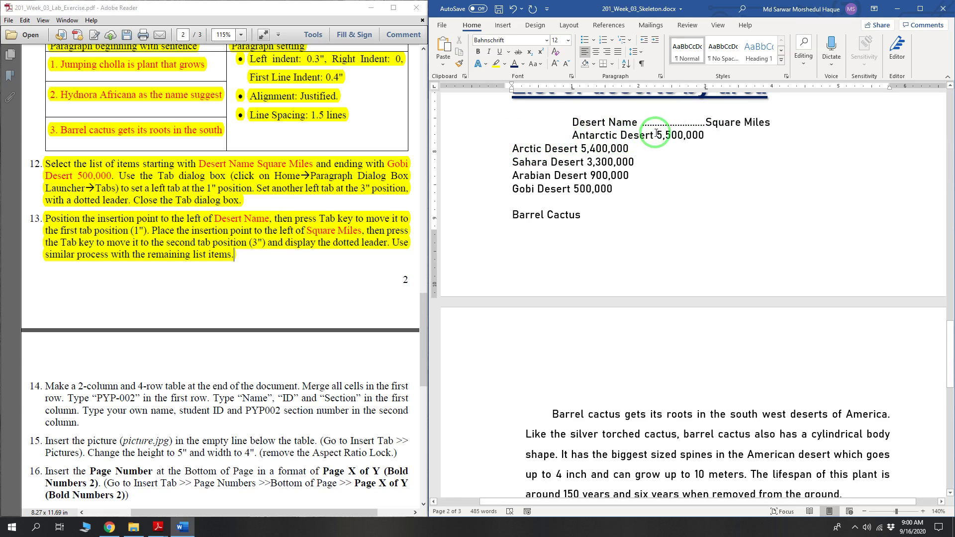
{"action": "left_click", "coordinate": [656, 133]}
{"action": "key", "text": "Tab"}
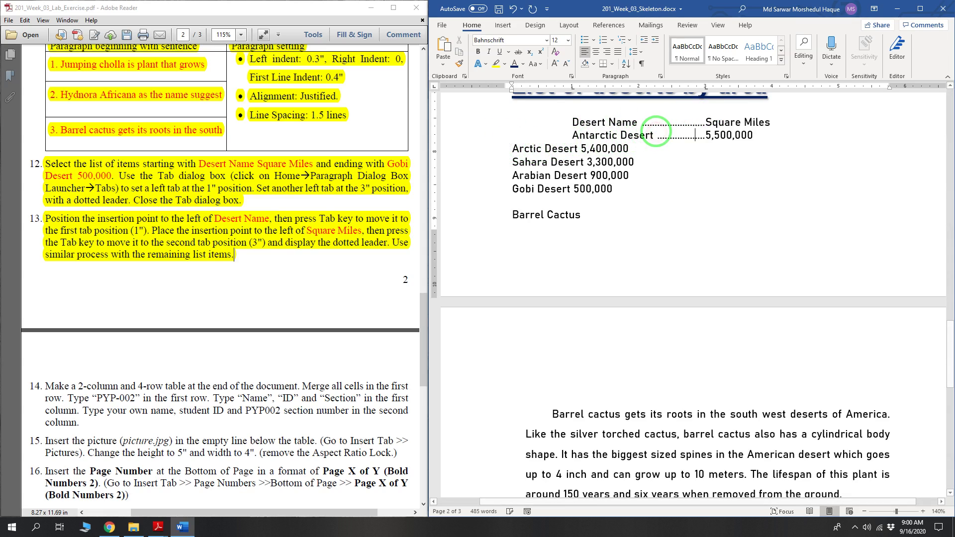
{"action": "left_click", "coordinate": [510, 148]}
{"action": "key", "text": "Tab"}
{"action": "left_click", "coordinate": [650, 149]}
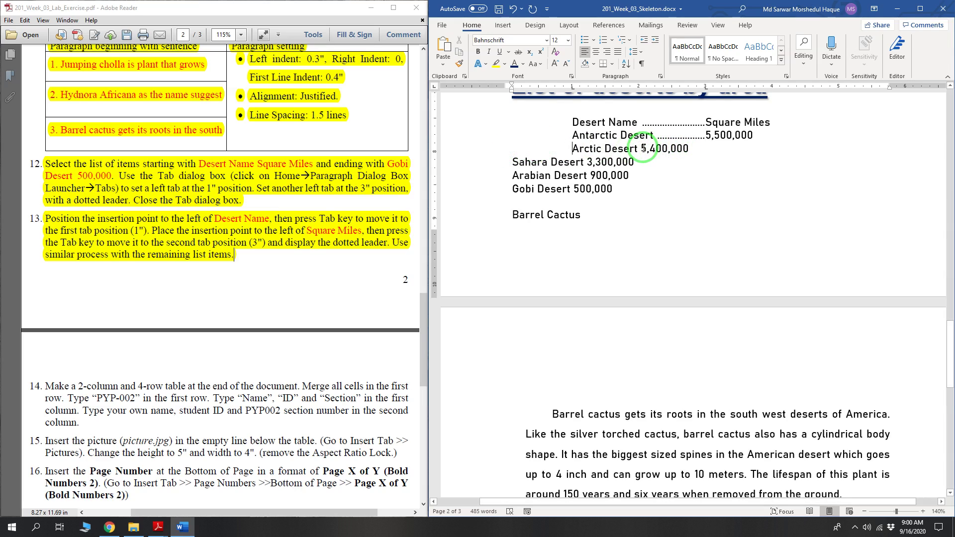
{"action": "key", "text": "Tab"}
{"action": "left_click", "coordinate": [513, 160]}
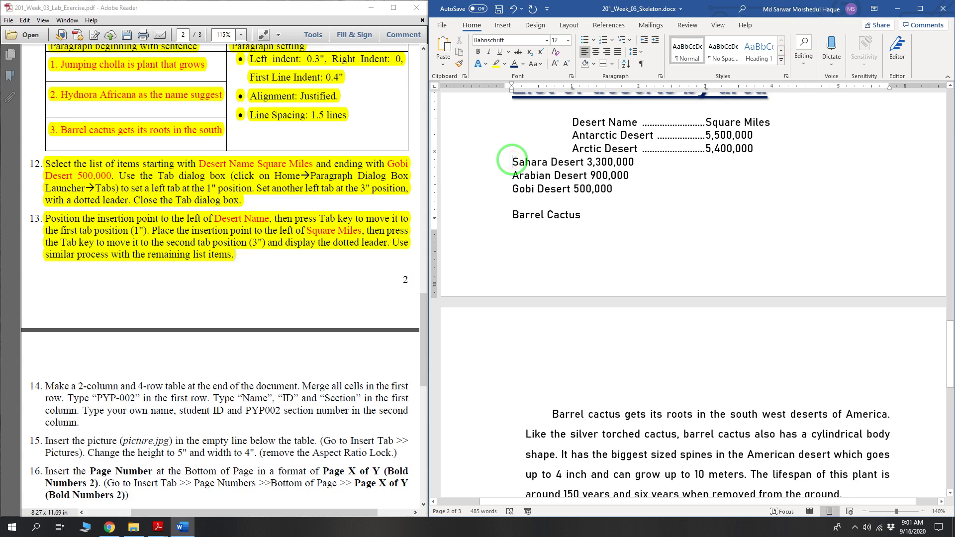
{"action": "key", "text": "Tab"}
{"action": "left_click", "coordinate": [652, 161]}
{"action": "key", "text": "Tab"}
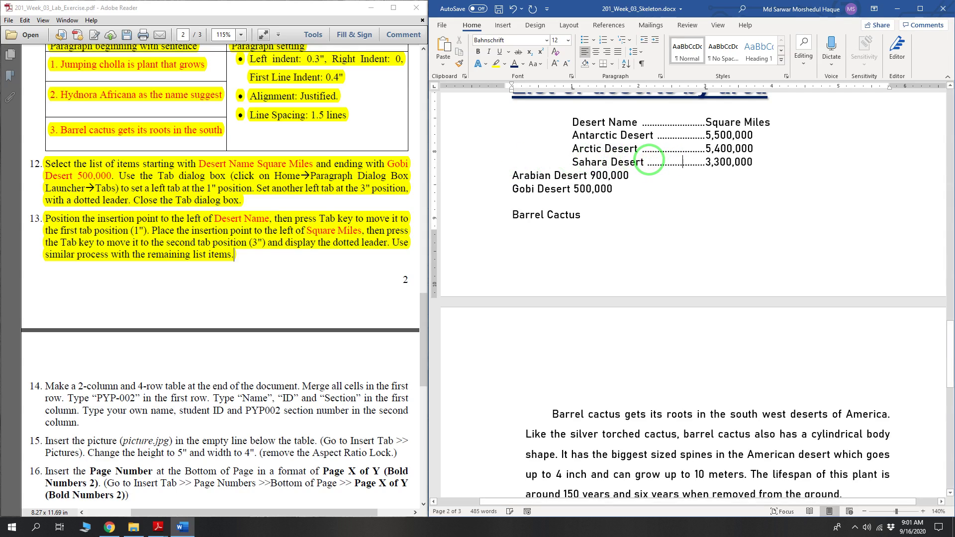
Step: Insert tabs before the desert name and the area figure in the Arabian Desert and Gobi Desert rows
{"action": "left_click", "coordinate": [511, 175]}
{"action": "key", "text": "Tab"}
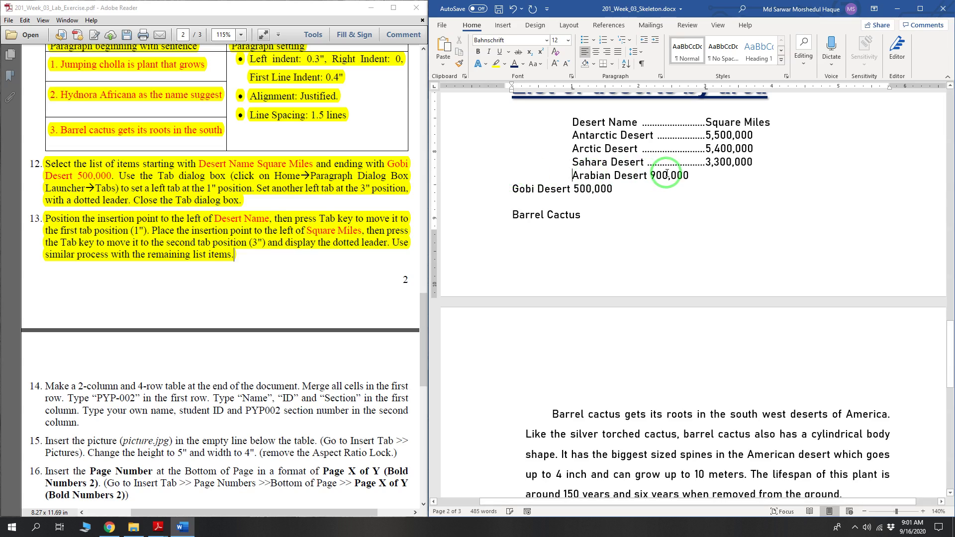
{"action": "left_click", "coordinate": [653, 174]}
{"action": "key", "text": "Tab"}
{"action": "left_click", "coordinate": [511, 189]}
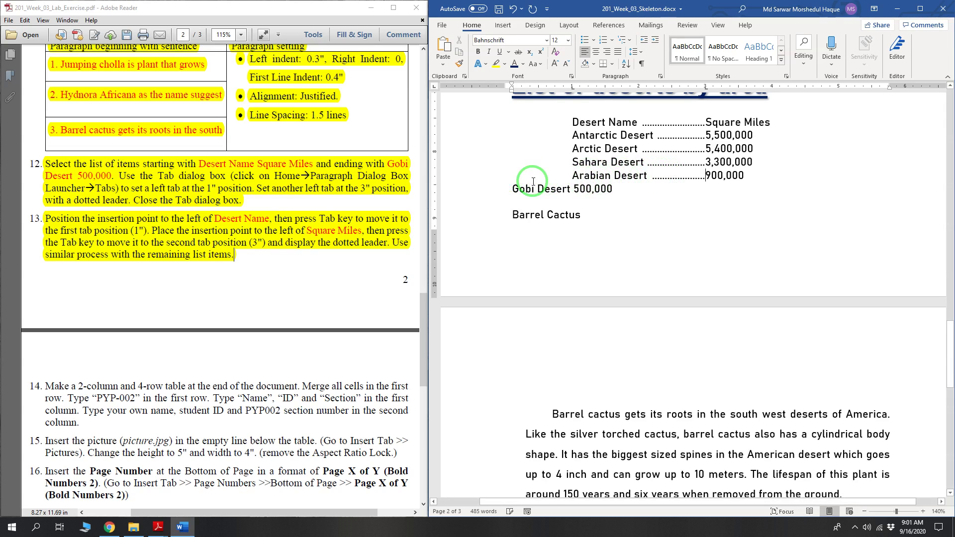
{"action": "key", "text": "Tab"}
{"action": "left_click", "coordinate": [642, 187]}
{"action": "left_click", "coordinate": [634, 188]}
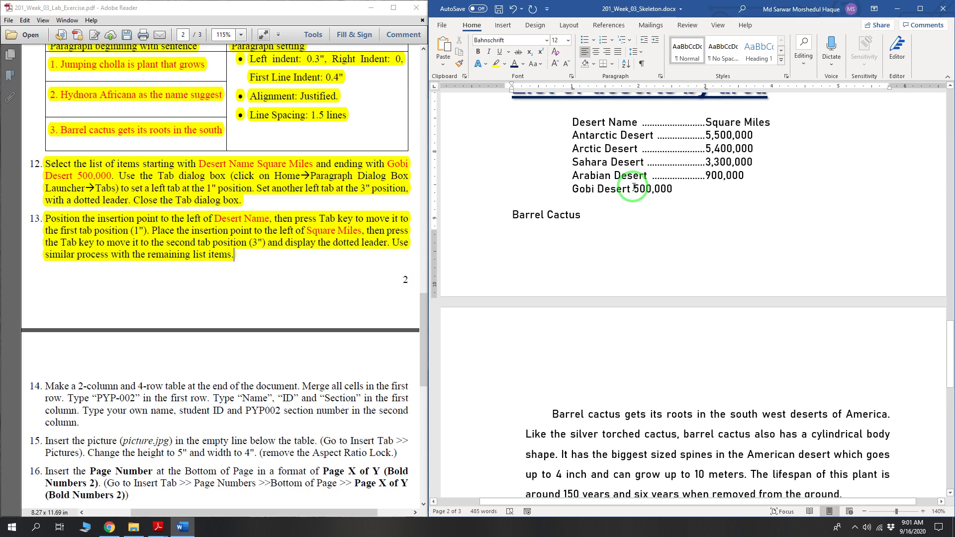
{"action": "key", "text": "Tab"}
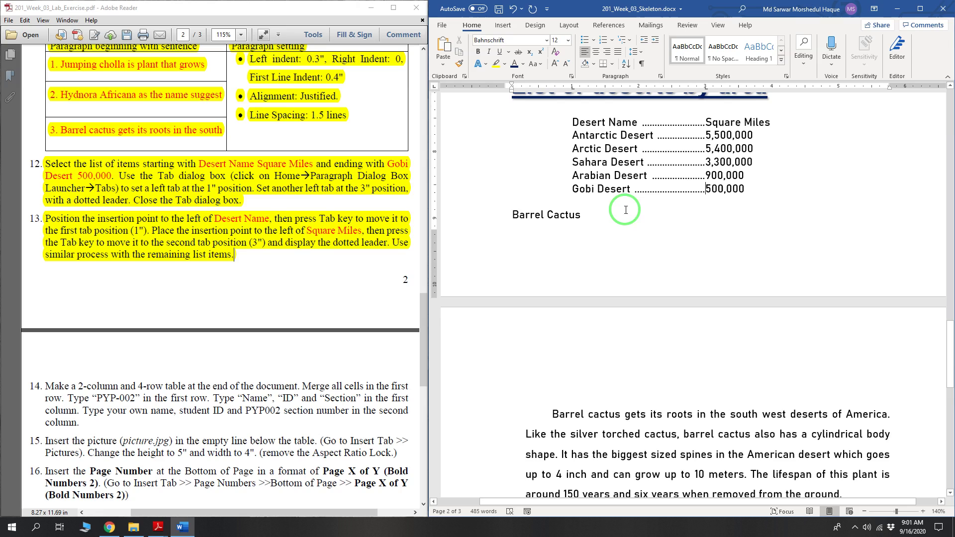
Step: In the PDF, highlight instruction 14 about making a 2-column and 4-row table at the end of the document
{"action": "scroll", "coordinate": [242, 269], "scroll_direction": "down", "scroll_amount": 5}
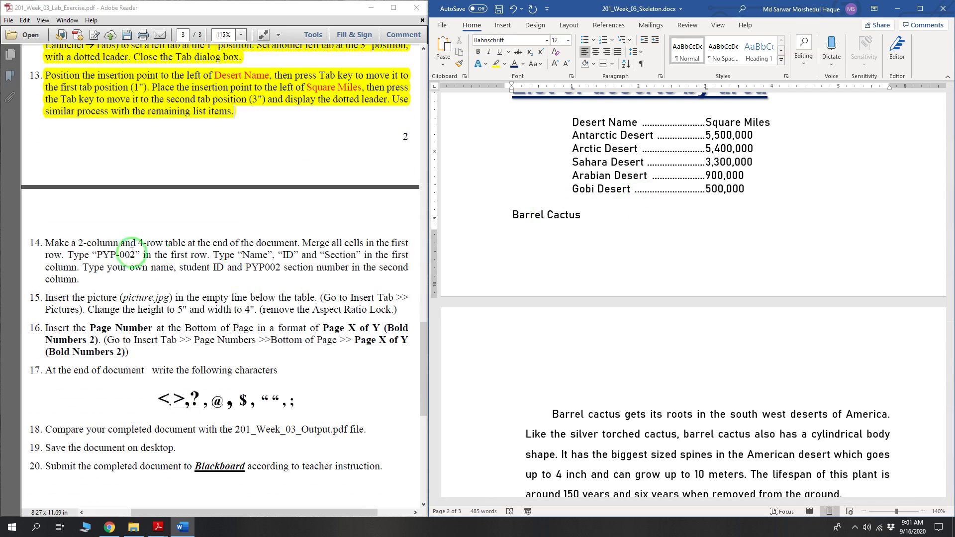
{"action": "left_click", "coordinate": [46, 244]}
{"action": "left_click_drag", "start_coordinate": [46, 245], "coordinate": [80, 283]}
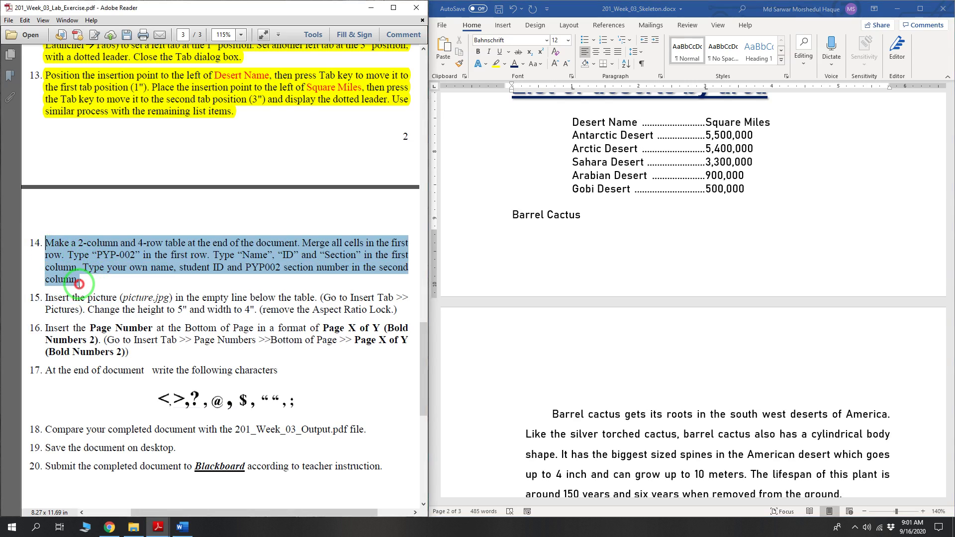
{"action": "right_click", "coordinate": [176, 255]}
{"action": "left_click", "coordinate": [198, 273]}
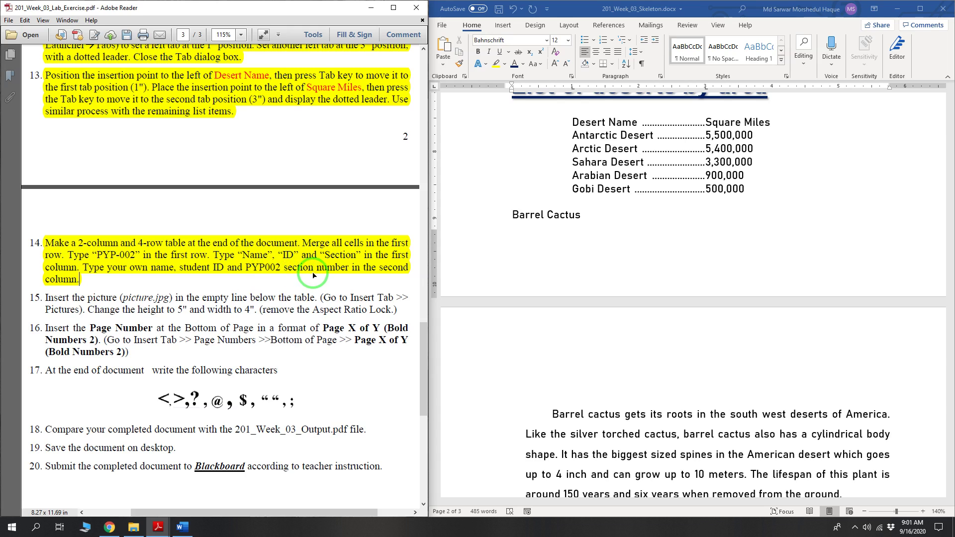
Step: In Word, place the insertion point at the margin of the empty line below the last Barrel cactus paragraph
{"action": "left_click", "coordinate": [612, 248]}
{"action": "scroll", "coordinate": [592, 253], "scroll_direction": "down", "scroll_amount": 5}
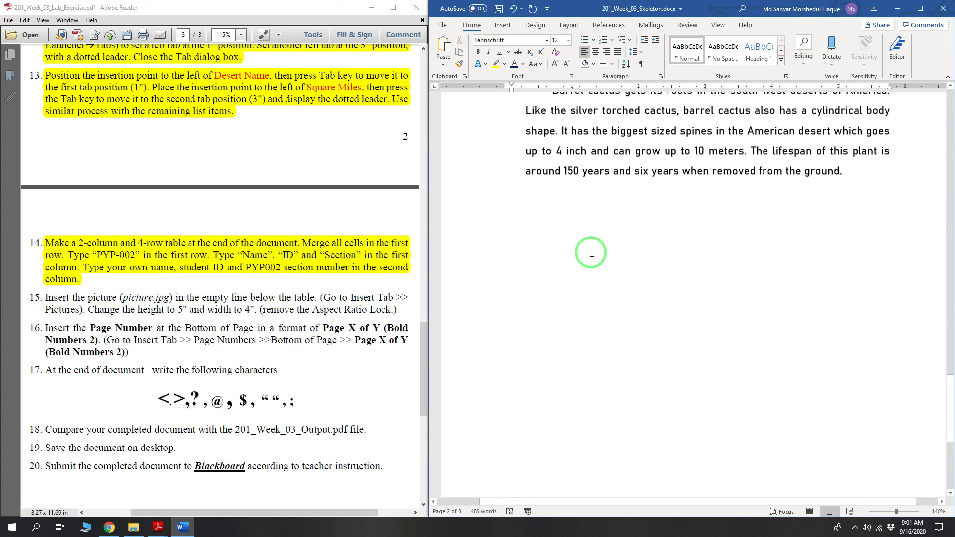
{"action": "scroll", "coordinate": [592, 253], "scroll_direction": "up", "scroll_amount": 1}
{"action": "left_click", "coordinate": [498, 224]}
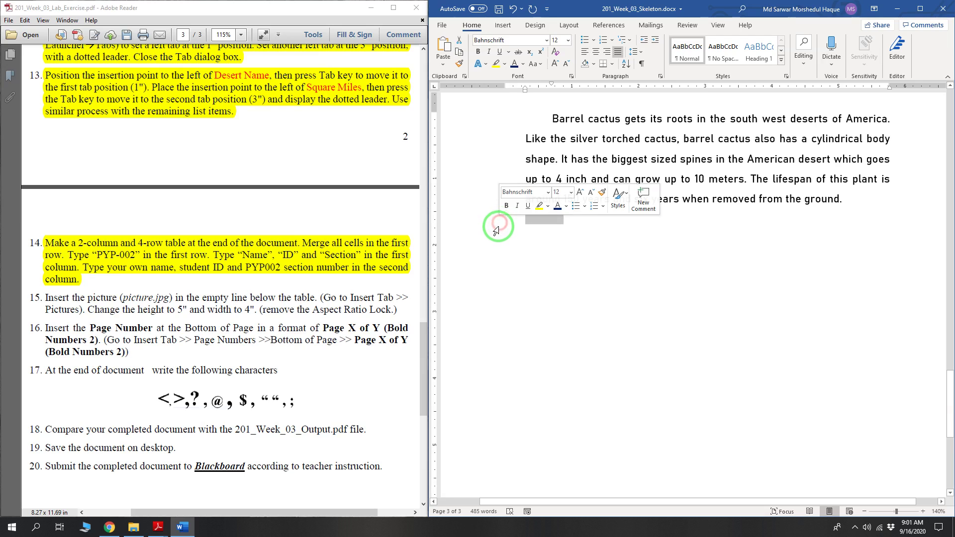
{"action": "left_click", "coordinate": [498, 227]}
{"action": "left_click", "coordinate": [504, 225]}
{"action": "triple_click", "coordinate": [504, 225]}
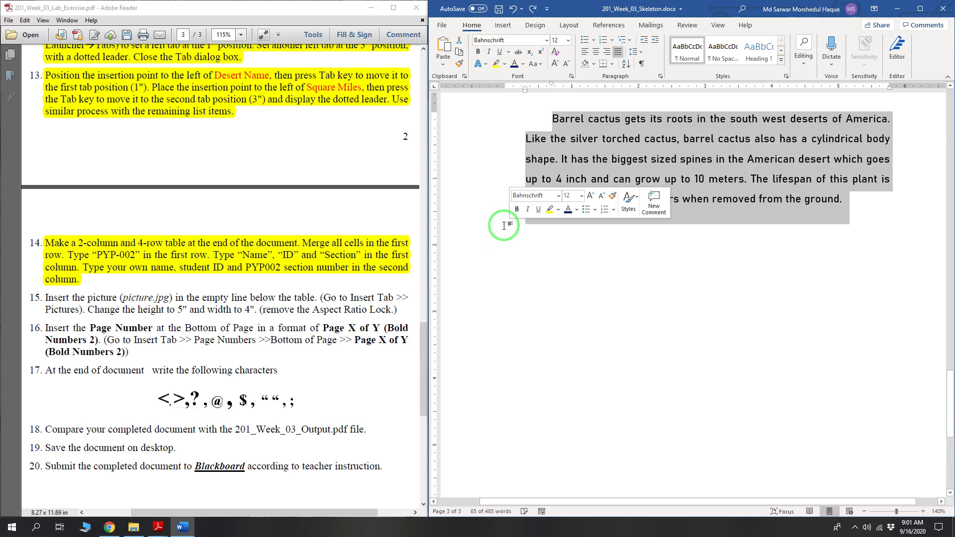
{"action": "left_click", "coordinate": [505, 226]}
{"action": "scroll", "coordinate": [508, 223], "scroll_direction": "down", "scroll_amount": 1}
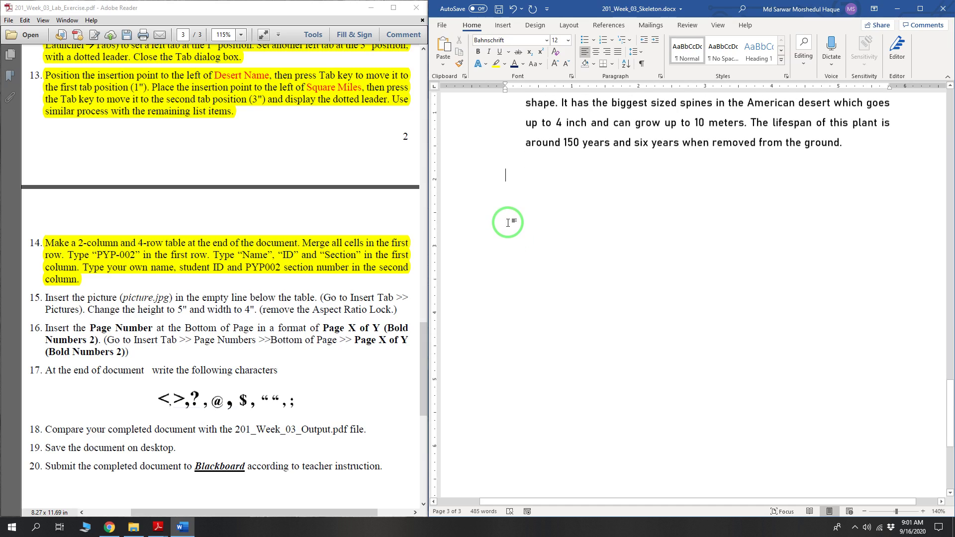
Step: Insert a table with 2 columns and 4 rows at the end of the document, keeping the fixed column width Auto
{"action": "left_click", "coordinate": [502, 25]}
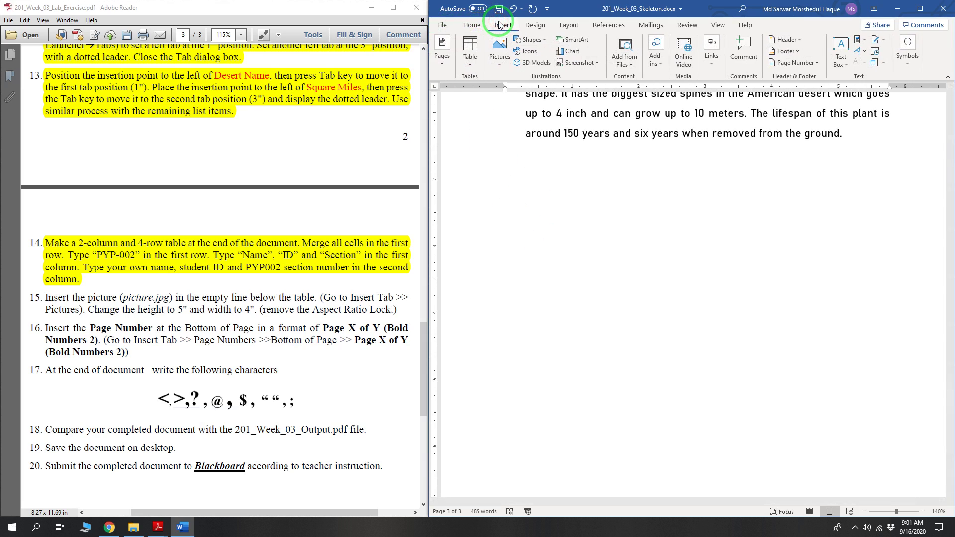
{"action": "left_click", "coordinate": [470, 62]}
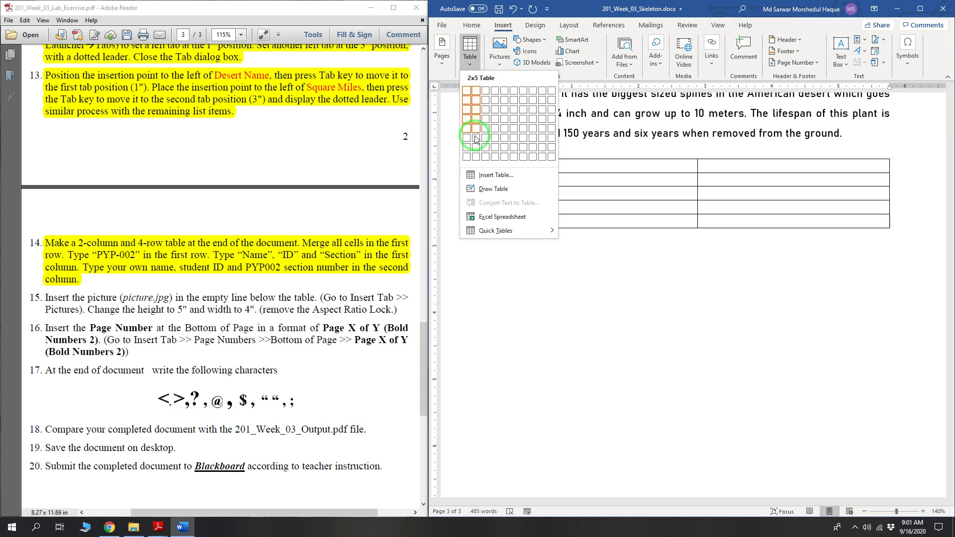
{"action": "left_click", "coordinate": [501, 179]}
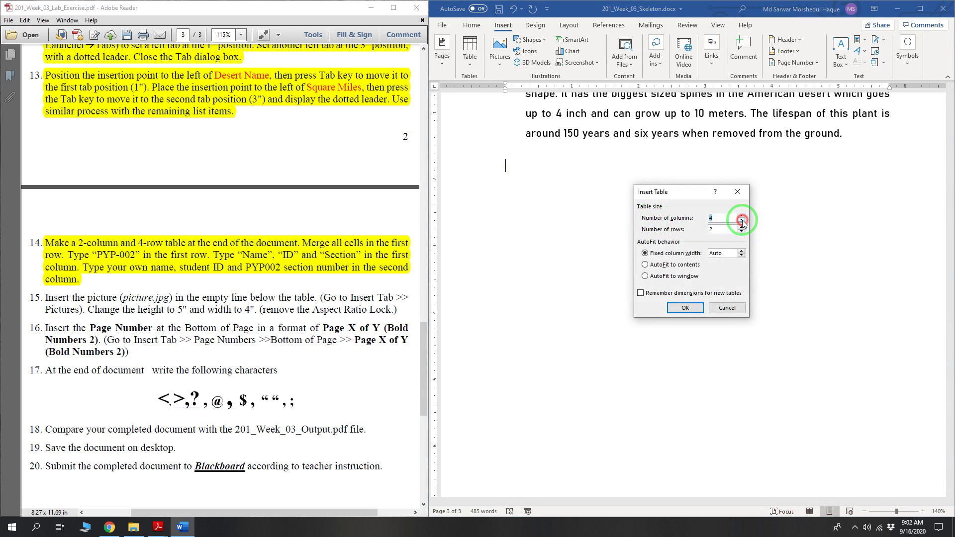
{"action": "left_click", "coordinate": [742, 221]}
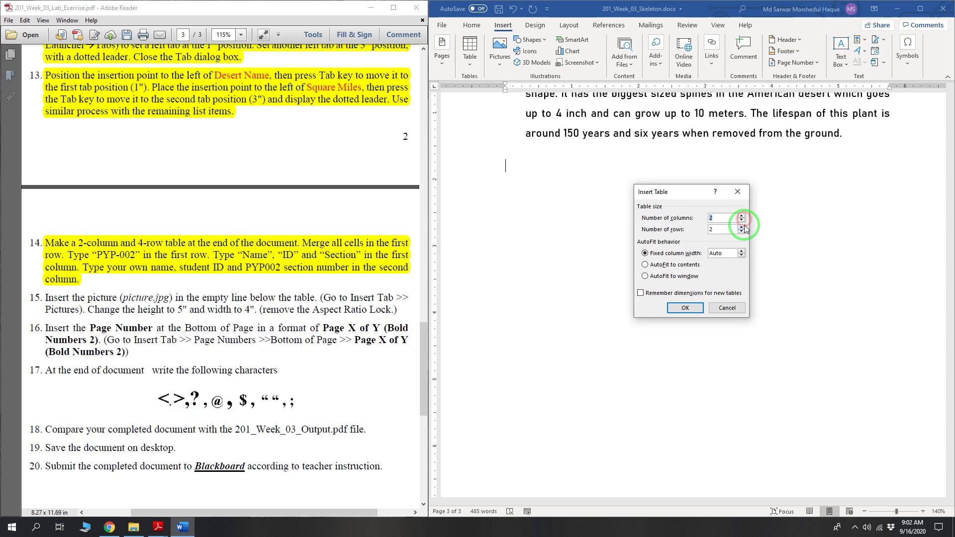
{"action": "left_click", "coordinate": [742, 227]}
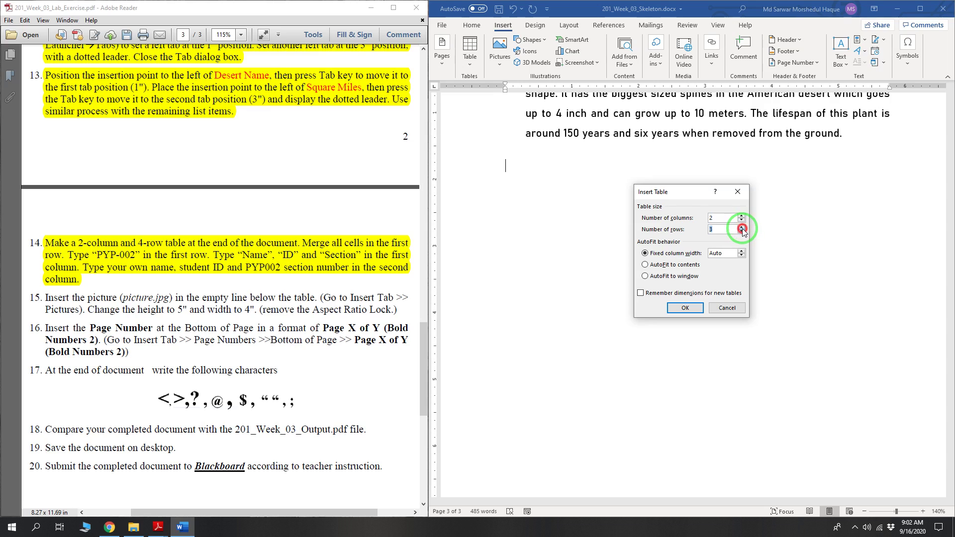
{"action": "left_click", "coordinate": [685, 308]}
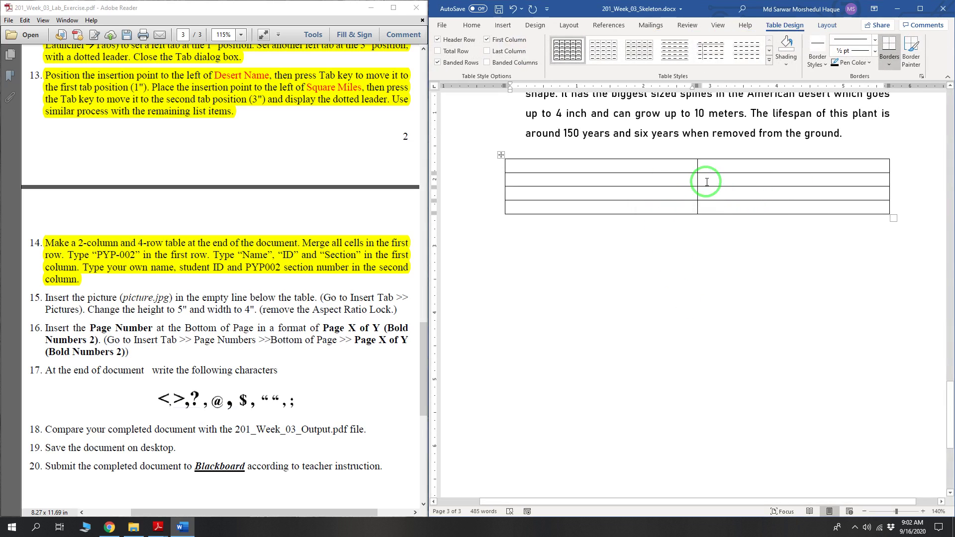
Step: Merge the two cells in the first row of the table
{"action": "left_click_drag", "start_coordinate": [723, 166], "coordinate": [687, 165]}
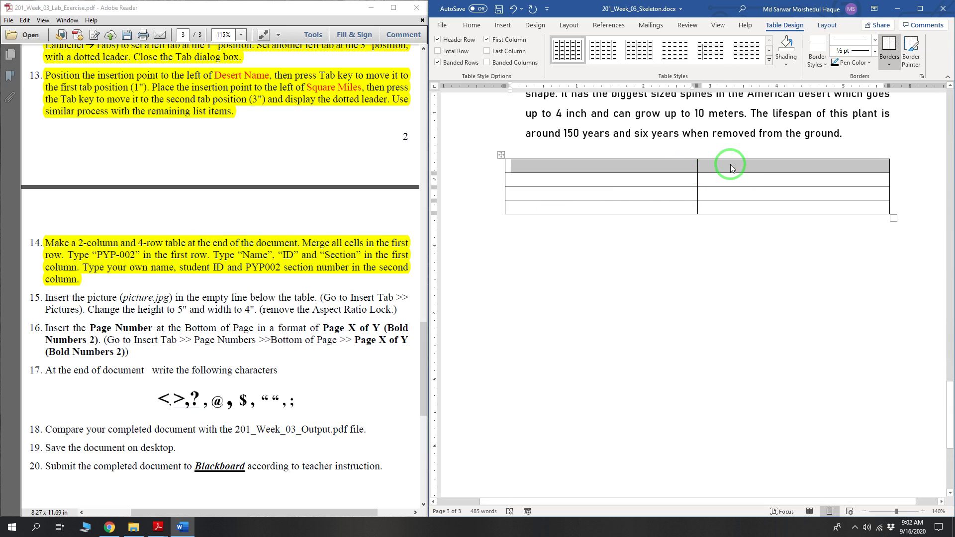
{"action": "left_click_drag", "start_coordinate": [723, 165], "coordinate": [680, 169]}
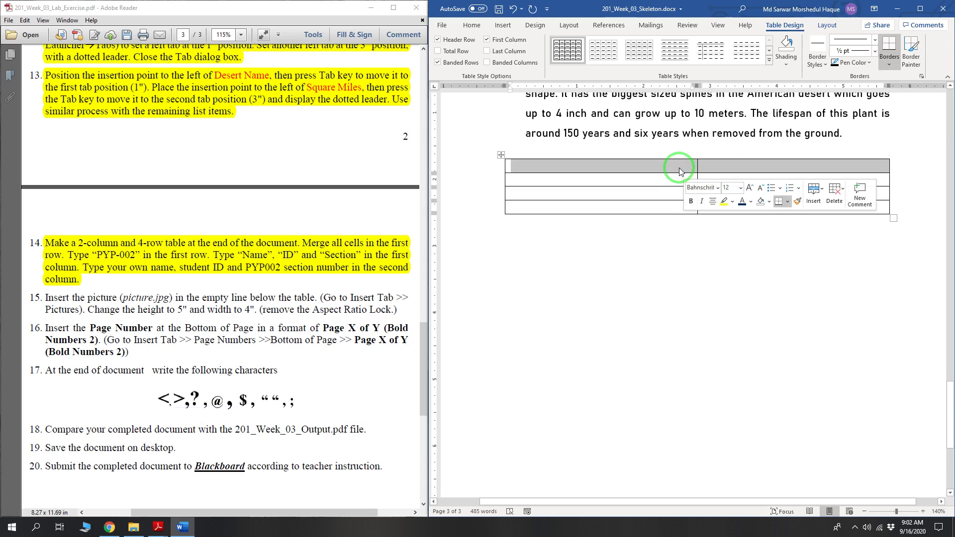
{"action": "right_click", "coordinate": [681, 166]}
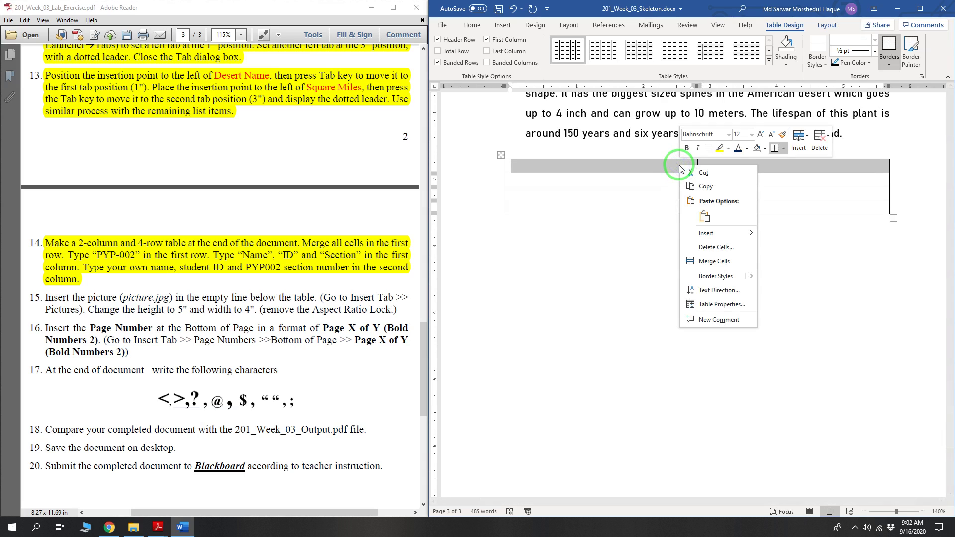
{"action": "left_click", "coordinate": [726, 262]}
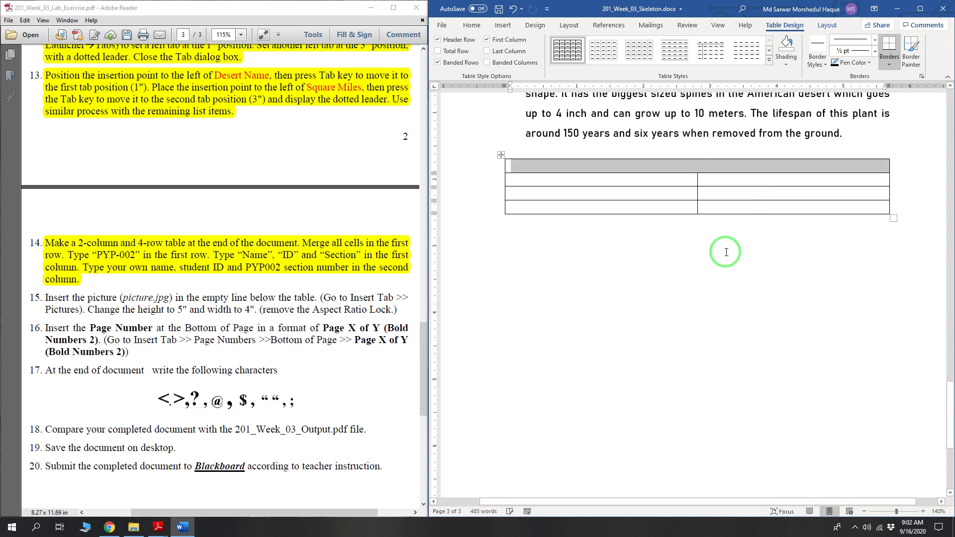
Step: Shade the table's merged first row gold and enter the centred title PYP-002 in it
{"action": "left_click", "coordinate": [708, 169]}
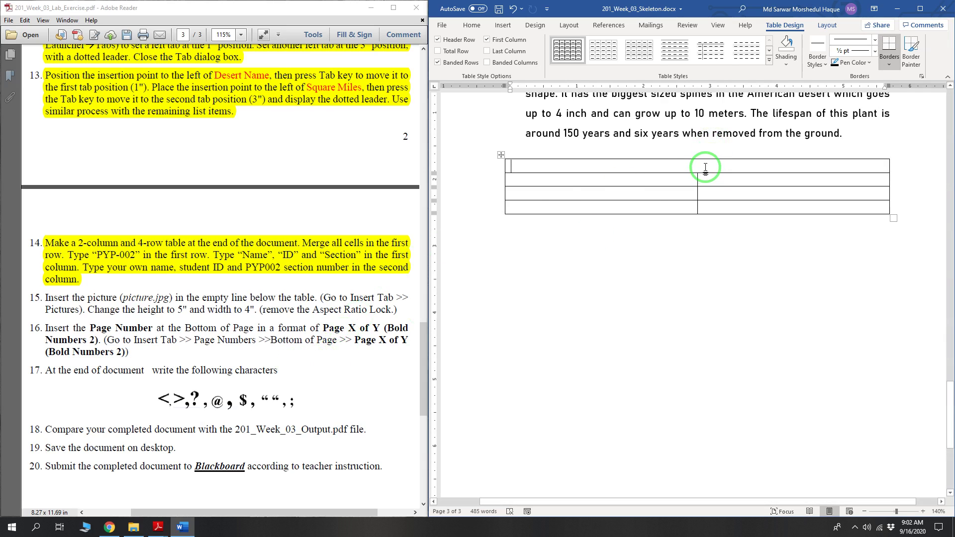
{"action": "right_click", "coordinate": [706, 168]}
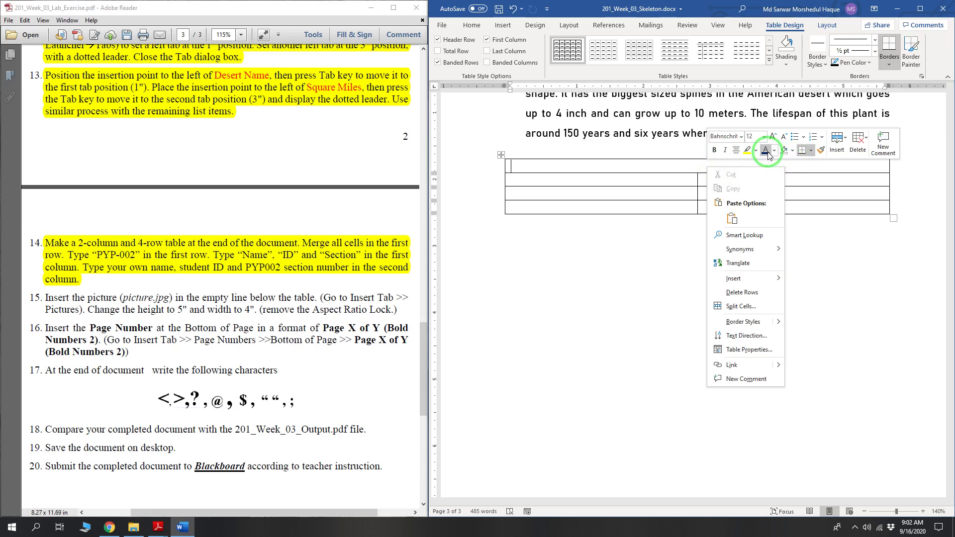
{"action": "left_click", "coordinate": [793, 151]}
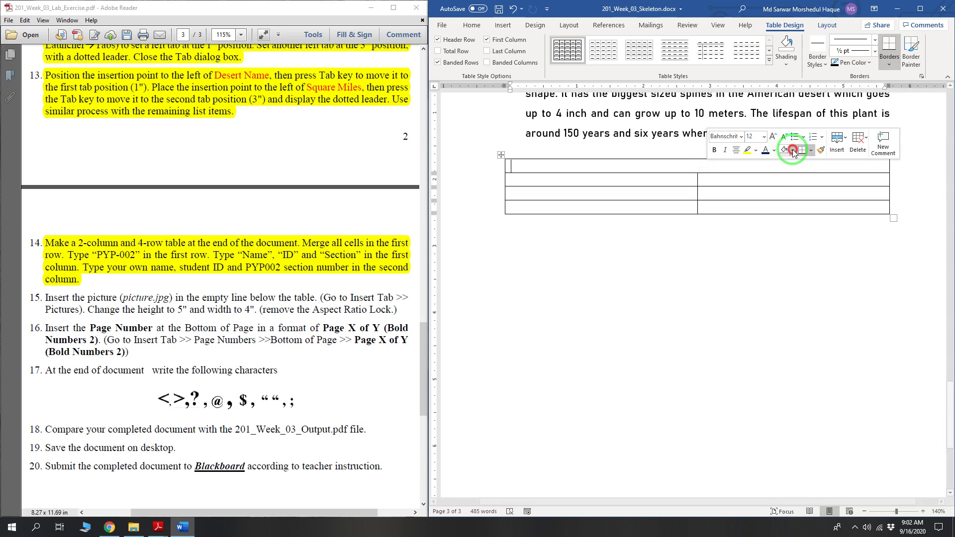
{"action": "left_click", "coordinate": [801, 243]}
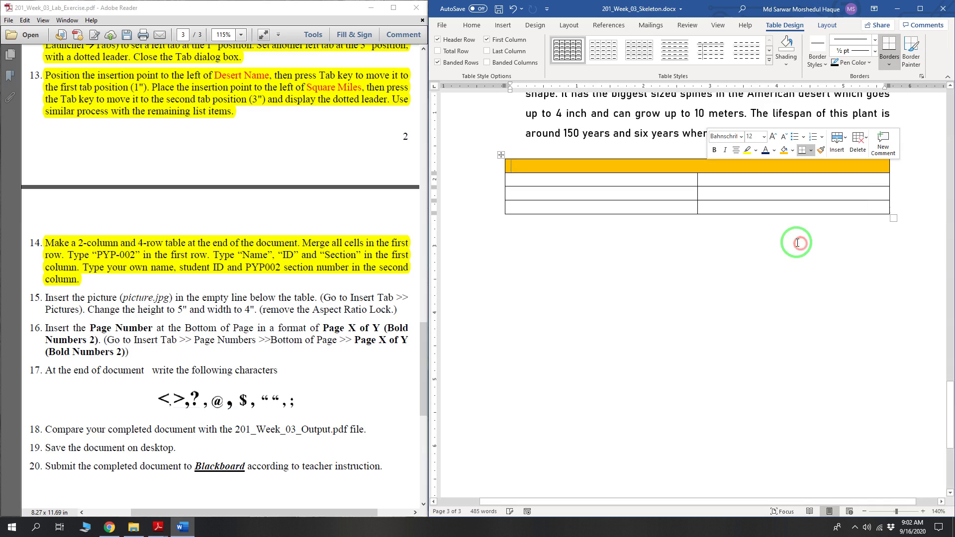
{"action": "left_click", "coordinate": [472, 25]}
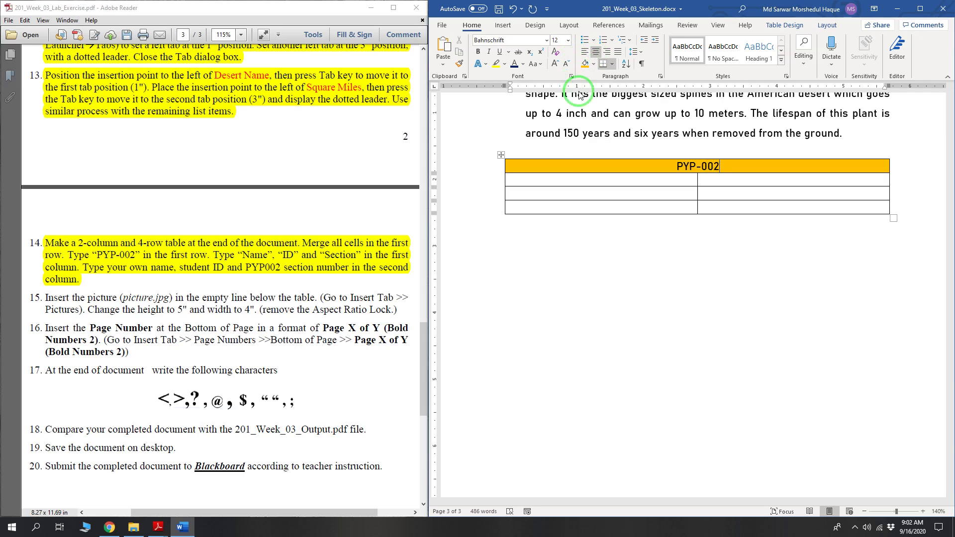
Step: Enter Name, ID and Section down the table's first column and narrow that column to about 2 inches
{"action": "left_click", "coordinate": [562, 181]}
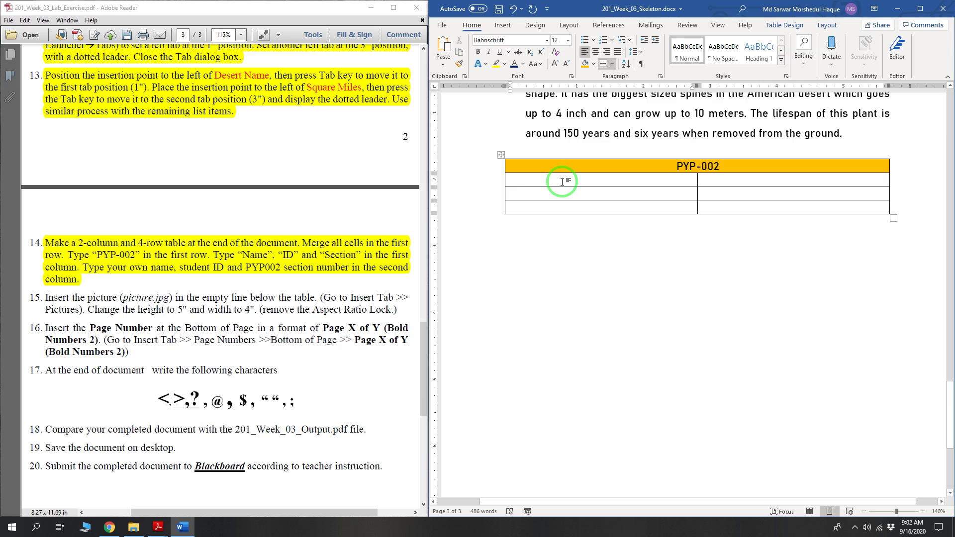
{"action": "type", "text": "Name"}
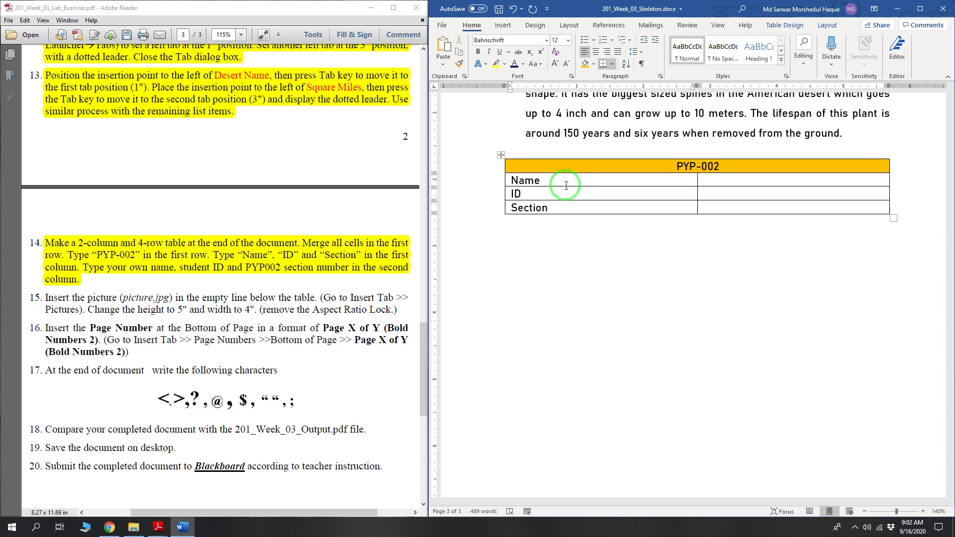
{"action": "left_click", "coordinate": [550, 249]}
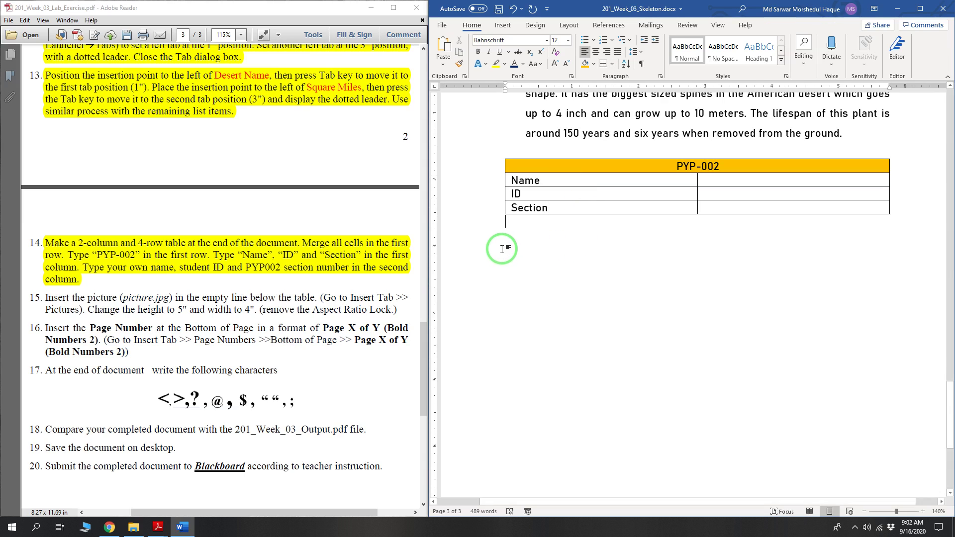
{"action": "left_click_drag", "start_coordinate": [697, 194], "coordinate": [642, 194]}
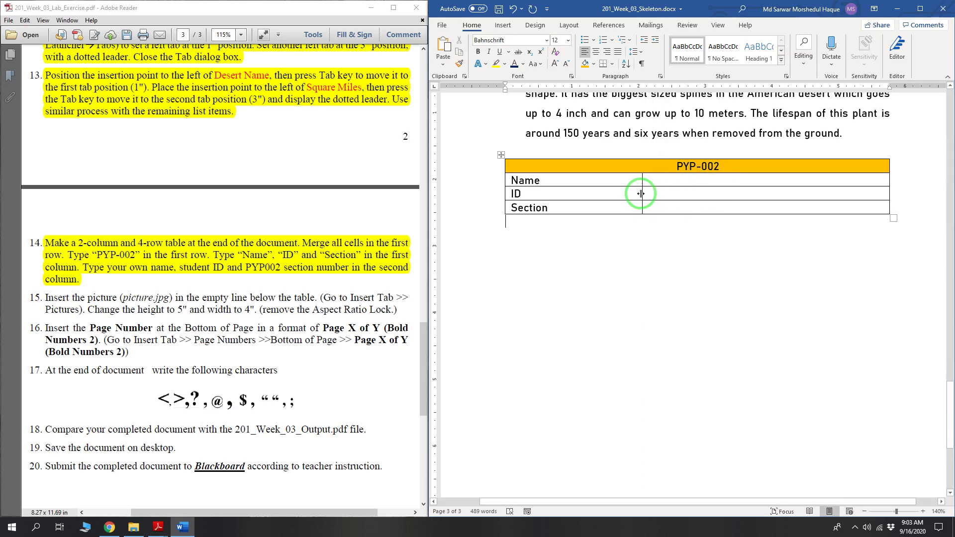
{"action": "left_click_drag", "start_coordinate": [643, 194], "coordinate": [642, 202]}
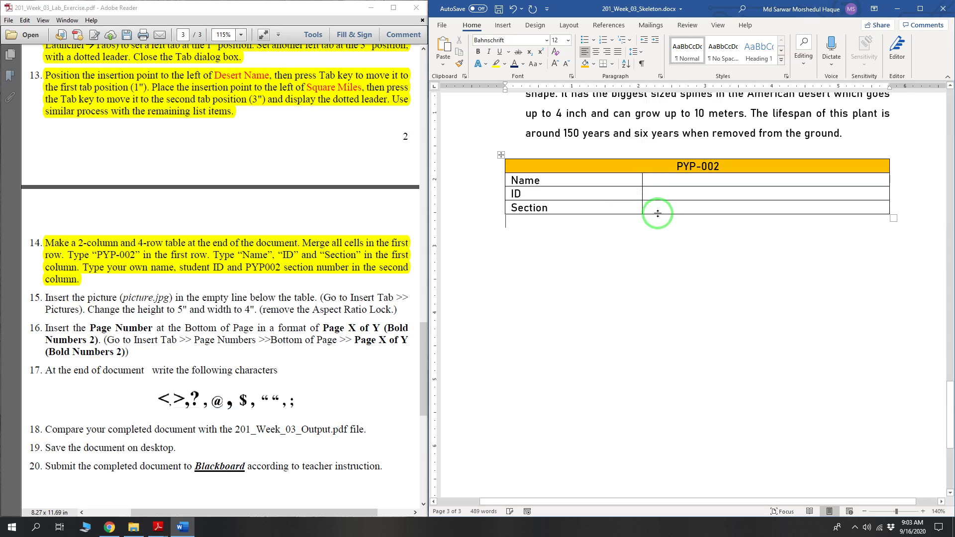
Step: In the PDF, highlight instruction 15 about inserting and resizing picture.jpg below the table
{"action": "scroll", "coordinate": [100, 209], "scroll_direction": "down", "scroll_amount": 2}
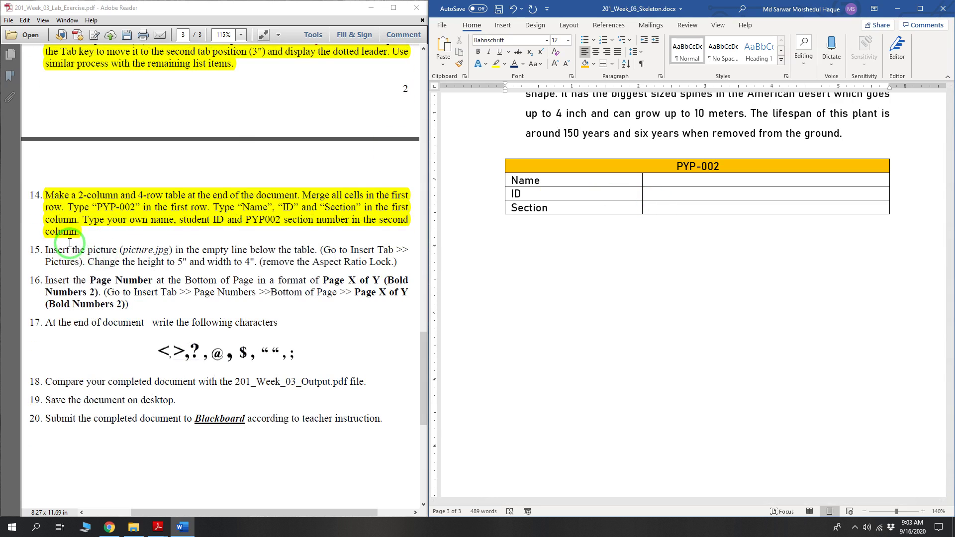
{"action": "left_click_drag", "start_coordinate": [45, 249], "coordinate": [395, 266]}
{"action": "right_click", "coordinate": [336, 257]}
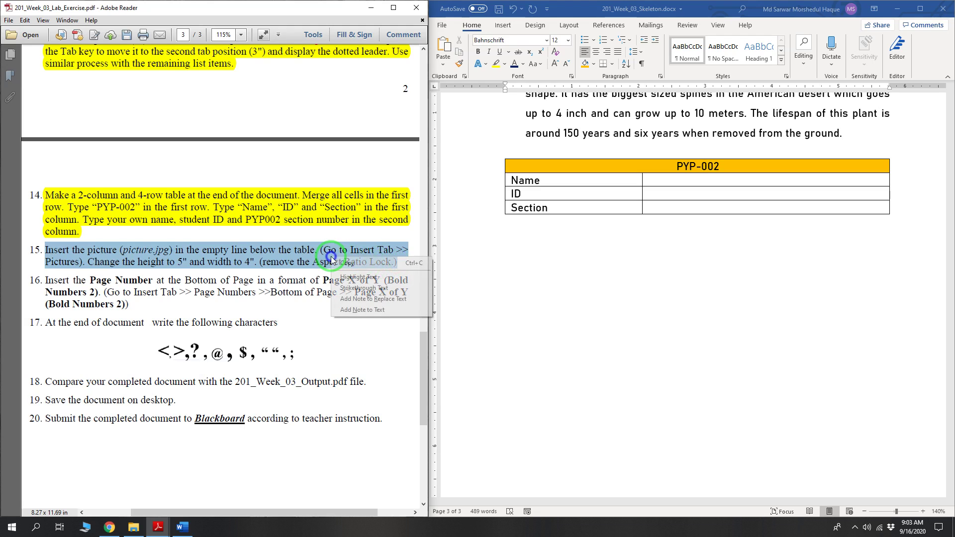
{"action": "left_click", "coordinate": [348, 274]}
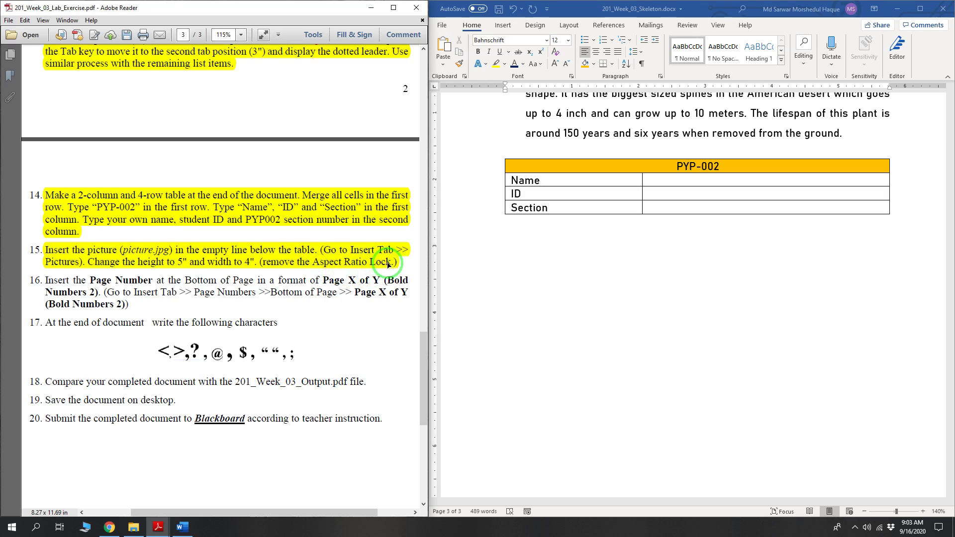
Step: In Word, insert picture.jpg from this device in the empty line below the table
{"action": "left_click", "coordinate": [507, 240]}
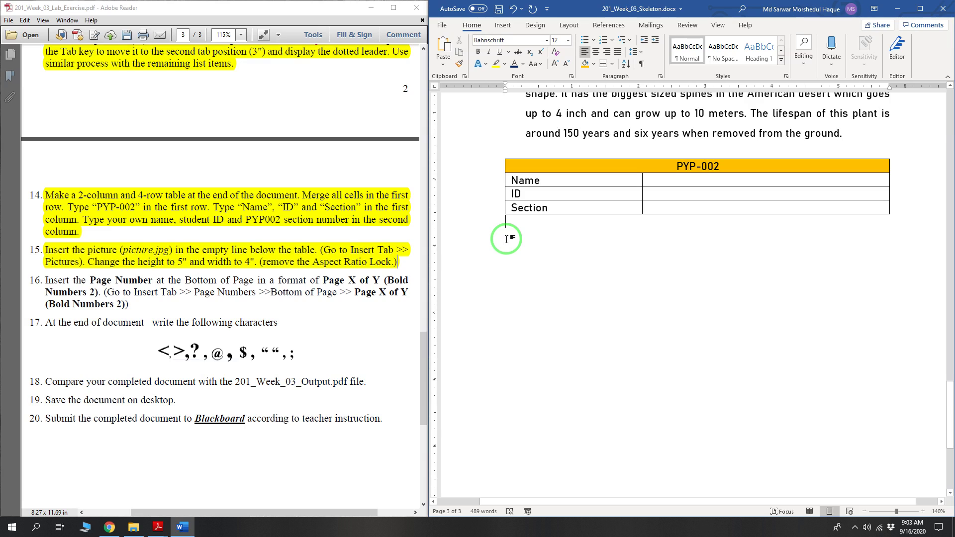
{"action": "left_click", "coordinate": [500, 25]}
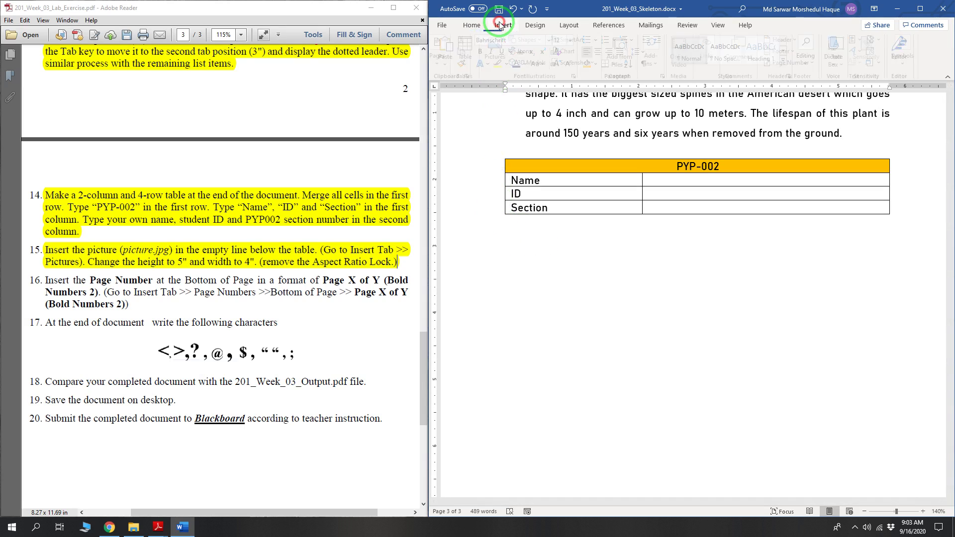
{"action": "left_click", "coordinate": [499, 52]}
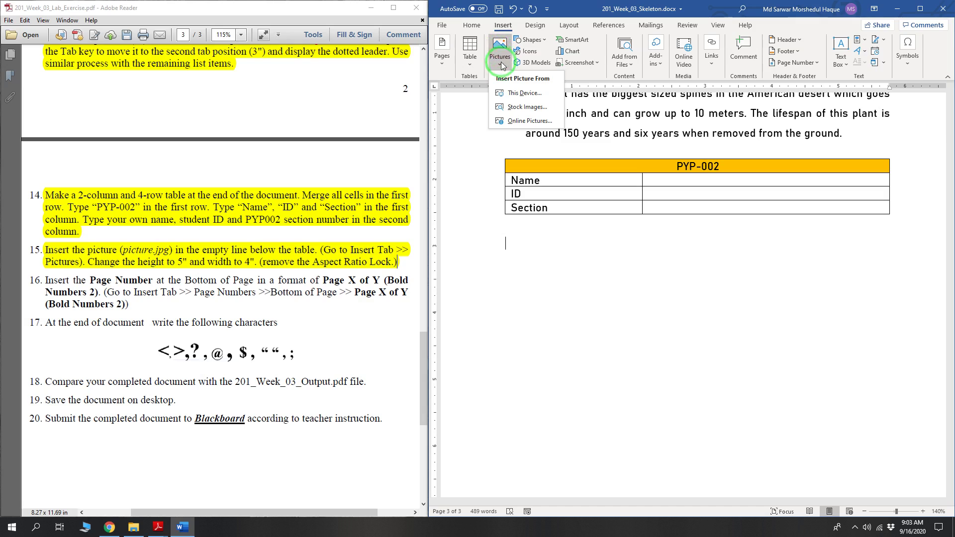
{"action": "left_click", "coordinate": [540, 94]}
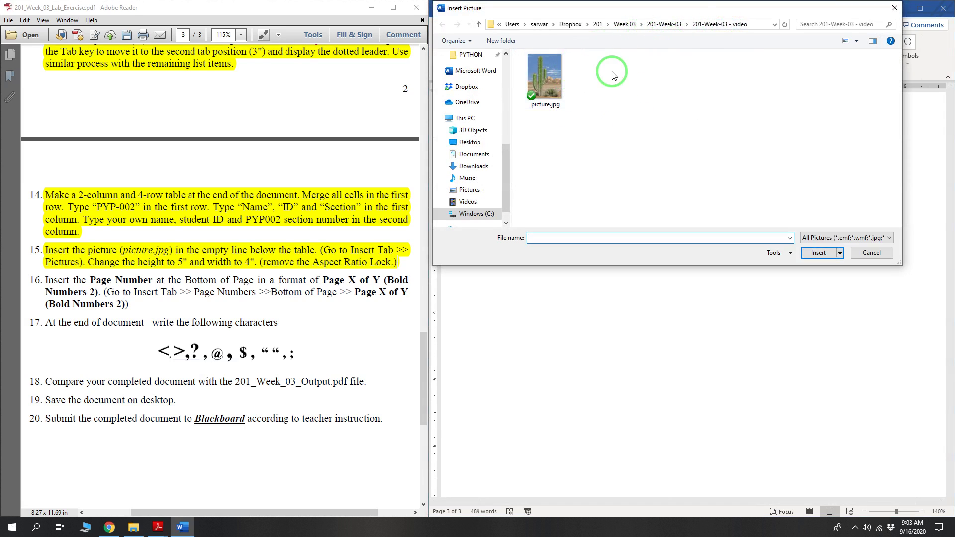
{"action": "left_click", "coordinate": [559, 88]}
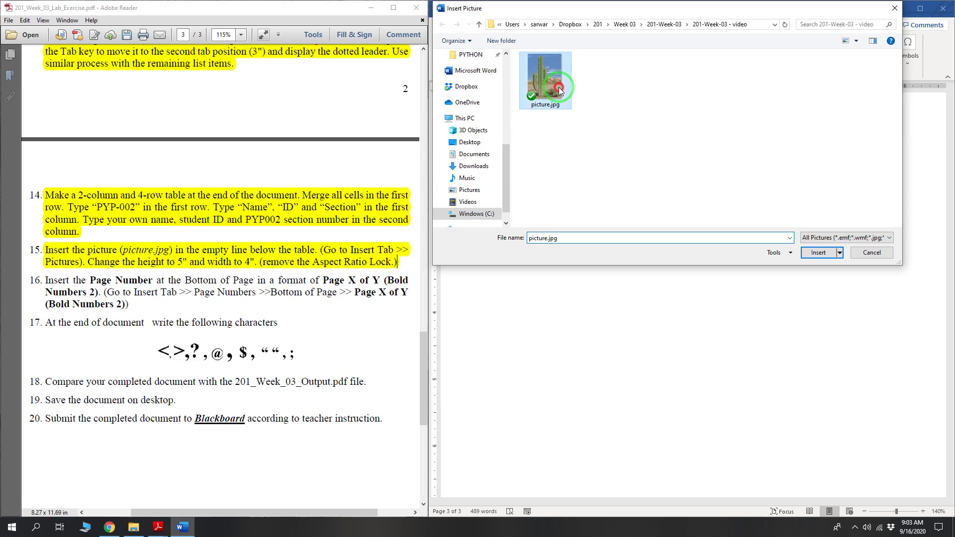
{"action": "left_click", "coordinate": [819, 253]}
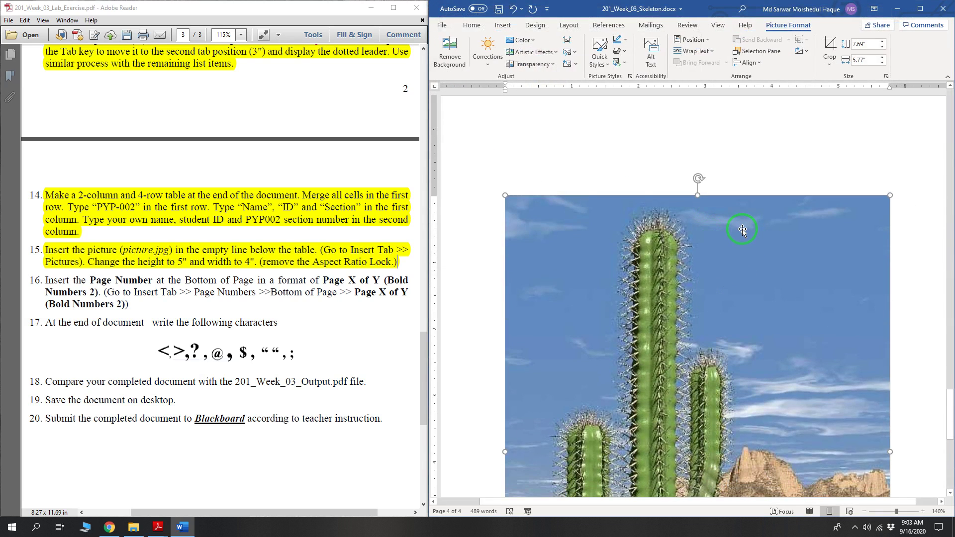
Step: Open the size and position settings of the inserted cactus picture
{"action": "scroll", "coordinate": [742, 230], "scroll_direction": "down", "scroll_amount": 4}
{"action": "scroll", "coordinate": [754, 244], "scroll_direction": "up", "scroll_amount": 10}
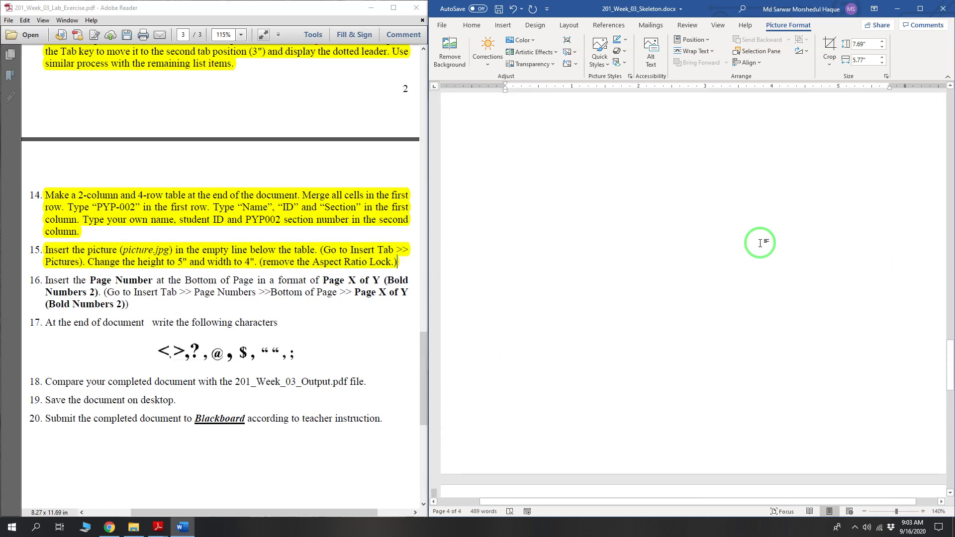
{"action": "scroll", "coordinate": [760, 244], "scroll_direction": "up", "scroll_amount": 3}
{"action": "scroll", "coordinate": [821, 240], "scroll_direction": "down", "scroll_amount": 5}
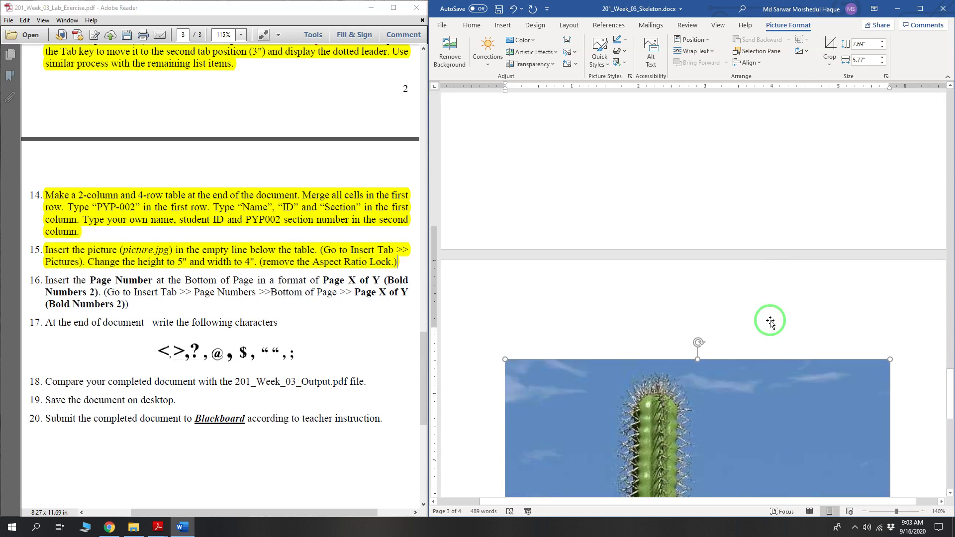
{"action": "scroll", "coordinate": [770, 323], "scroll_direction": "down", "scroll_amount": 3}
{"action": "scroll", "coordinate": [712, 283], "scroll_direction": "down", "scroll_amount": 1}
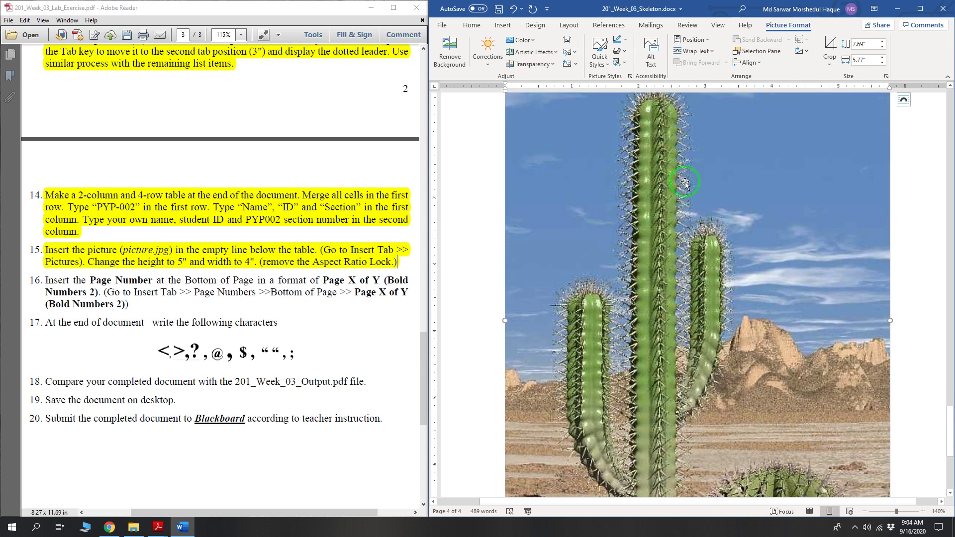
{"action": "right_click", "coordinate": [630, 178]}
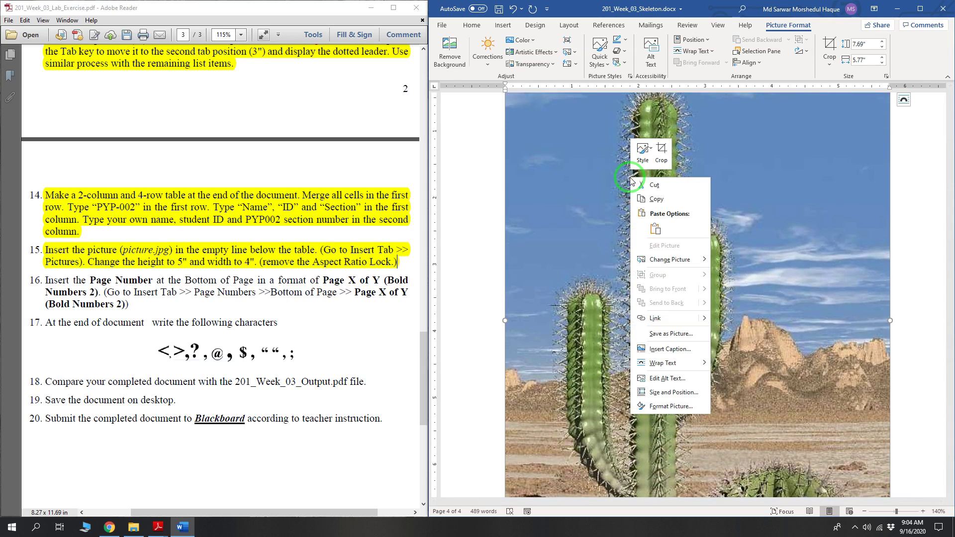
{"action": "left_click", "coordinate": [679, 393]}
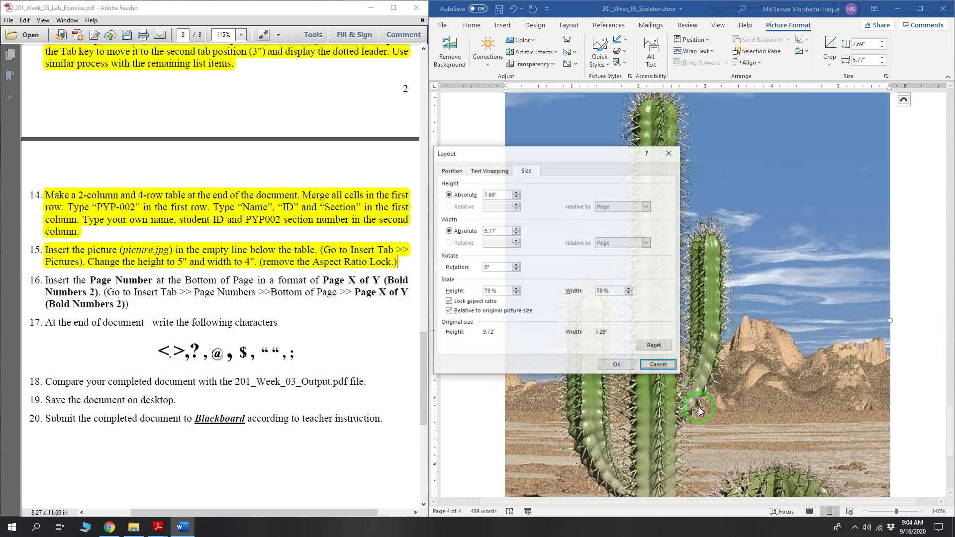
{"action": "left_click_drag", "start_coordinate": [554, 153], "coordinate": [639, 145]}
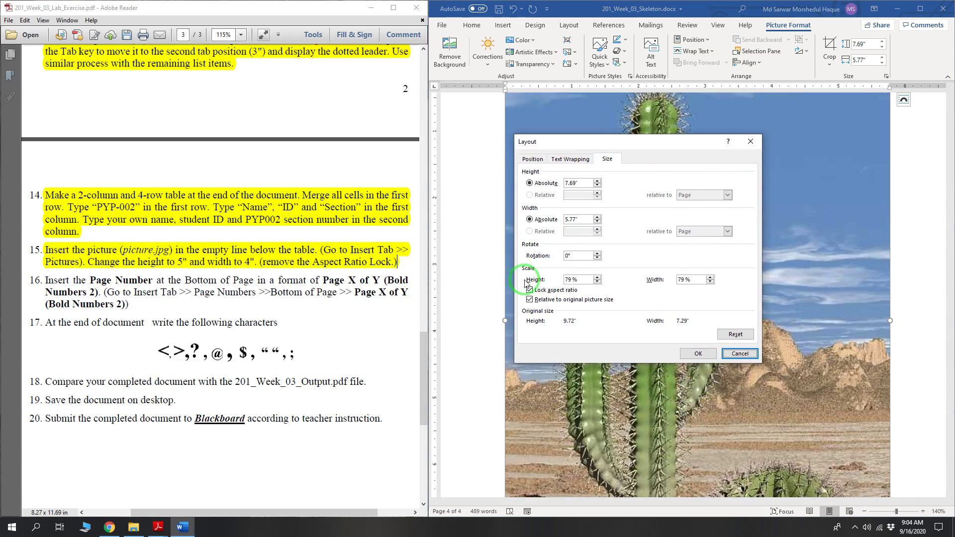
Step: Try to set the picture's absolute height to 5" and width to 4" with the aspect ratio locked
{"action": "left_click_drag", "start_coordinate": [591, 183], "coordinate": [550, 187]}
{"action": "key", "text": "Tab"}
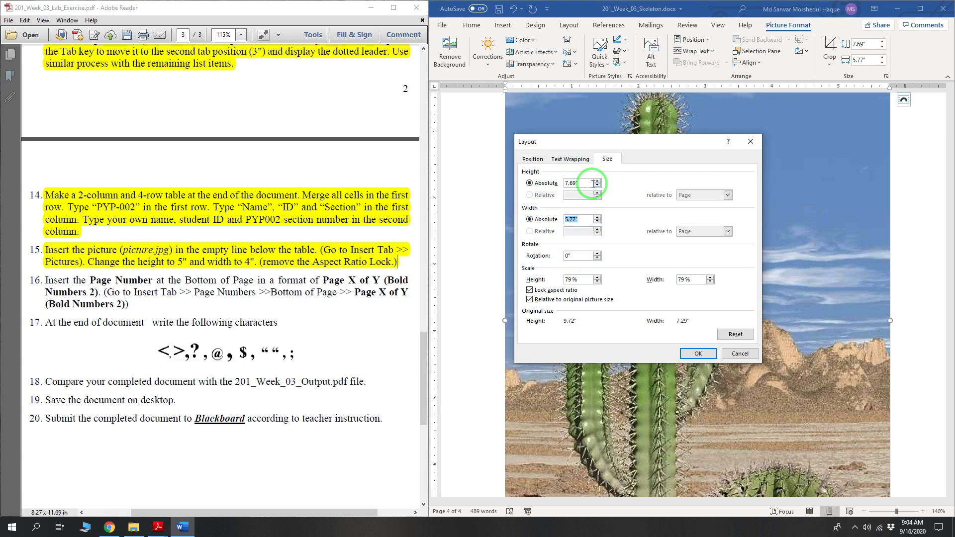
{"action": "left_click_drag", "start_coordinate": [590, 184], "coordinate": [523, 183]}
{"action": "type", "text": "5"}
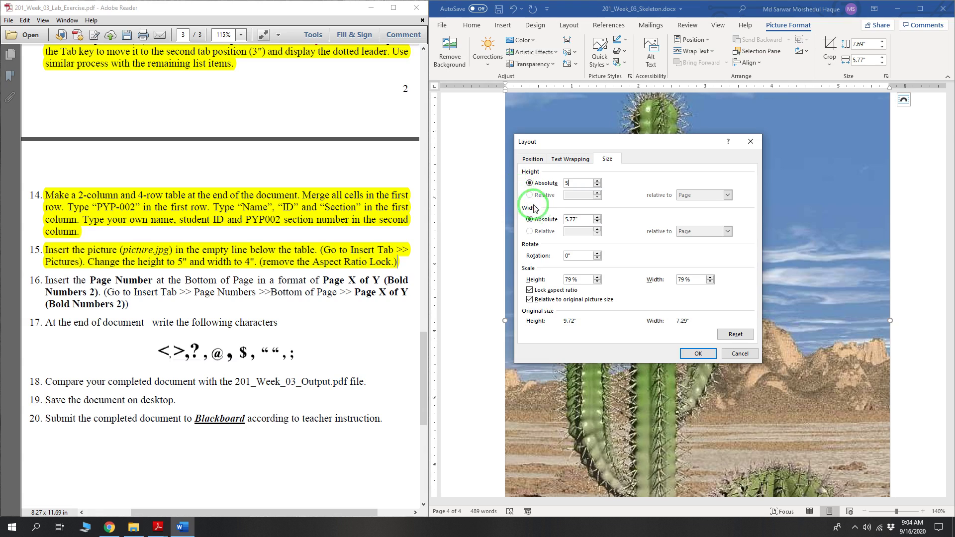
{"action": "left_click_drag", "start_coordinate": [587, 221], "coordinate": [522, 222]}
{"action": "type", "text": "4"}
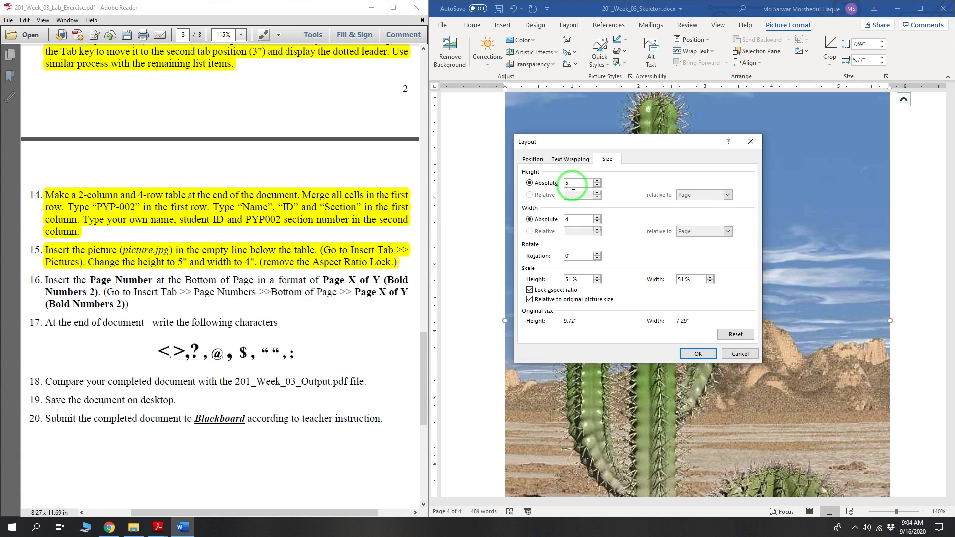
Step: Unlock the picture's aspect ratio and set its absolute height to 5" and width to 4"
{"action": "left_click", "coordinate": [573, 186]}
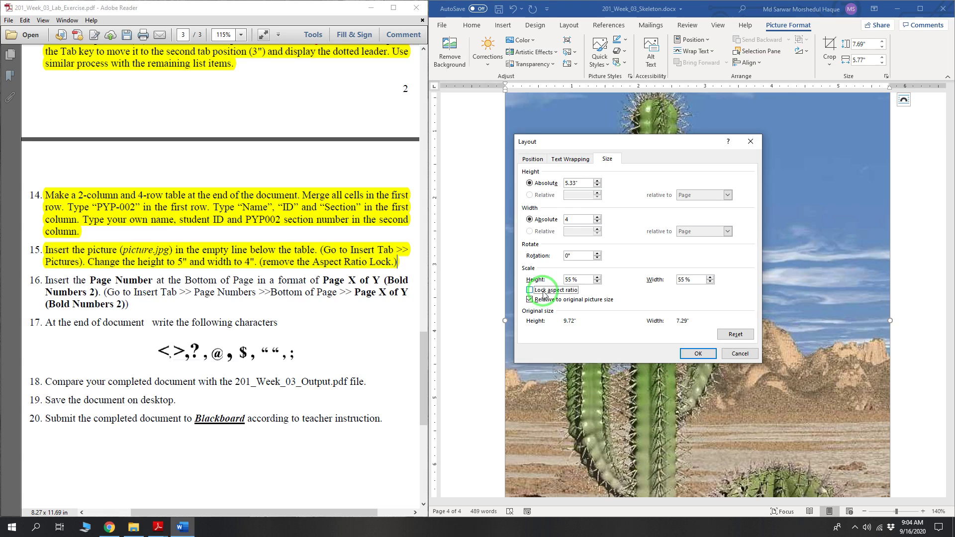
{"action": "double_click", "coordinate": [585, 185]}
{"action": "type", "text": "5"}
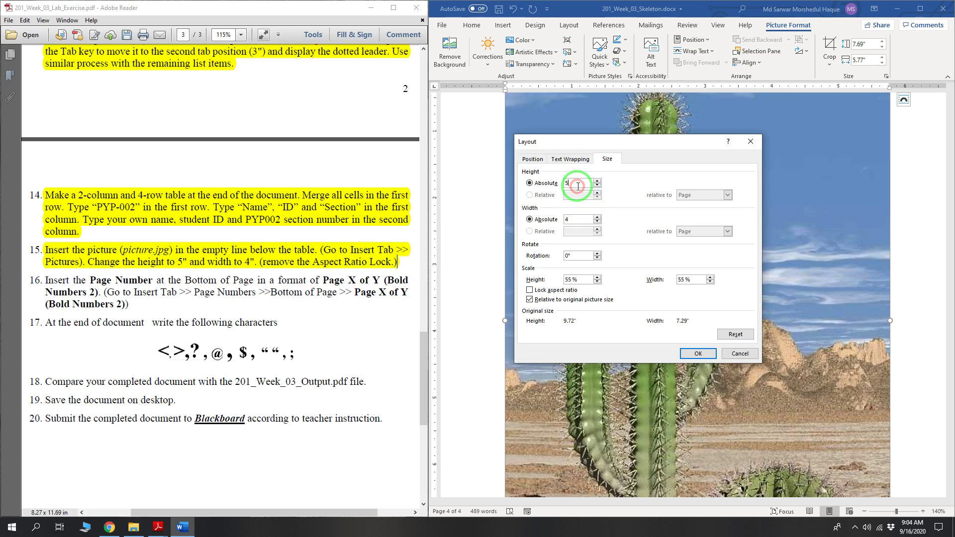
{"action": "left_click", "coordinate": [579, 221]}
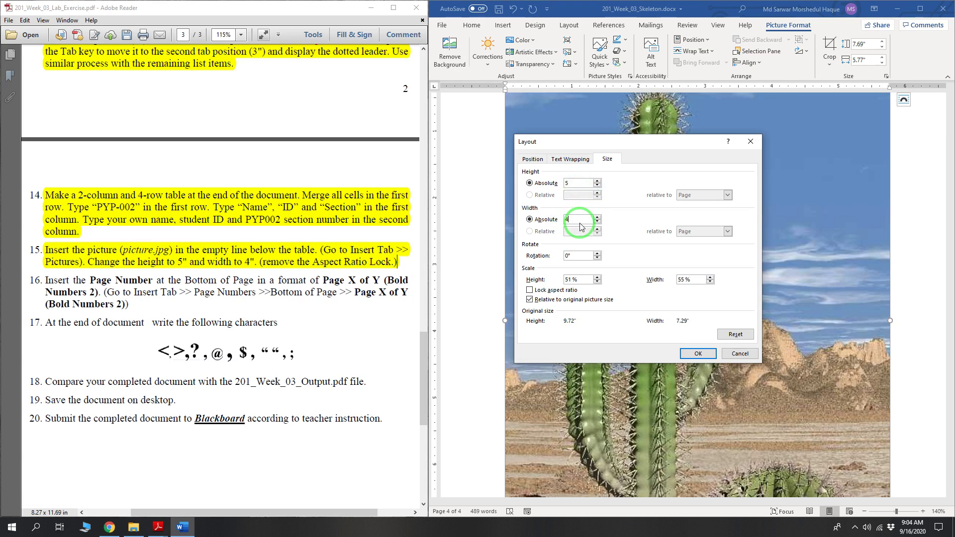
{"action": "type", "text": "4"}
{"action": "left_click", "coordinate": [694, 352]}
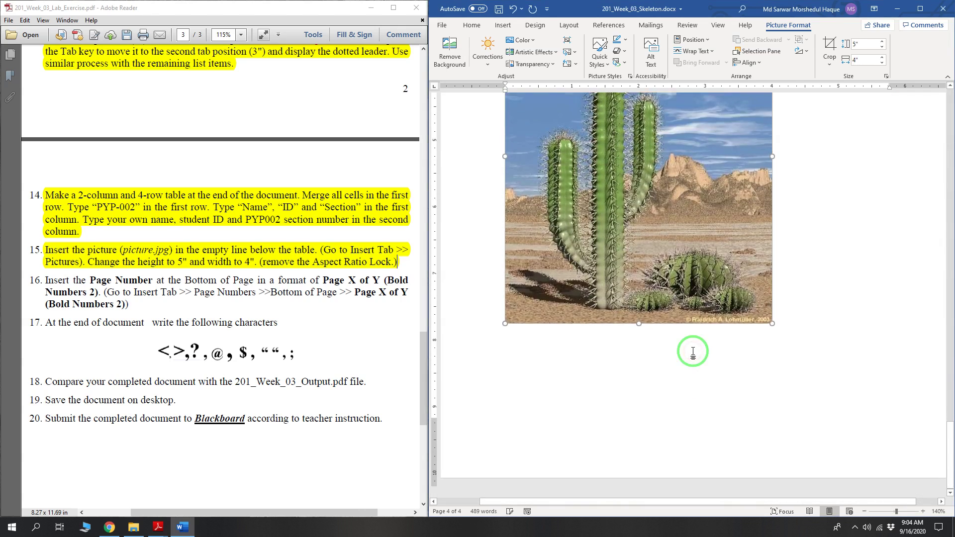
Step: Center the cactus picture horizontally below the table
{"action": "scroll", "coordinate": [694, 352], "scroll_direction": "up", "scroll_amount": 5}
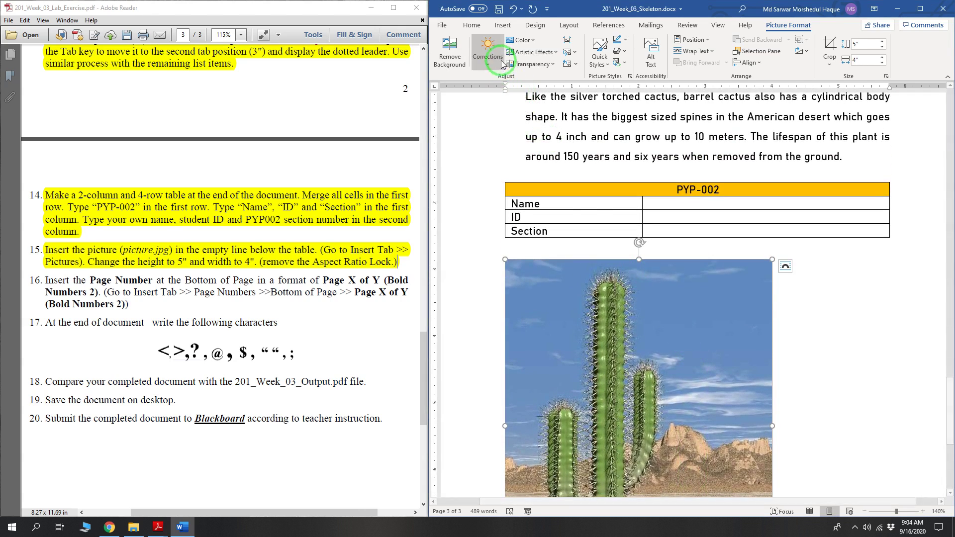
{"action": "left_click", "coordinate": [472, 25]}
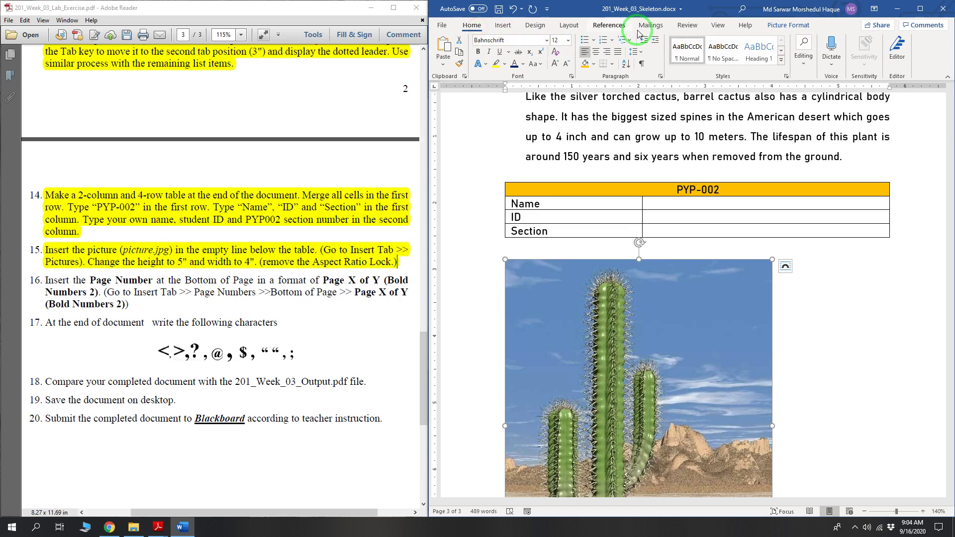
{"action": "left_click", "coordinate": [596, 53]}
{"action": "scroll", "coordinate": [587, 363], "scroll_direction": "down", "scroll_amount": 5}
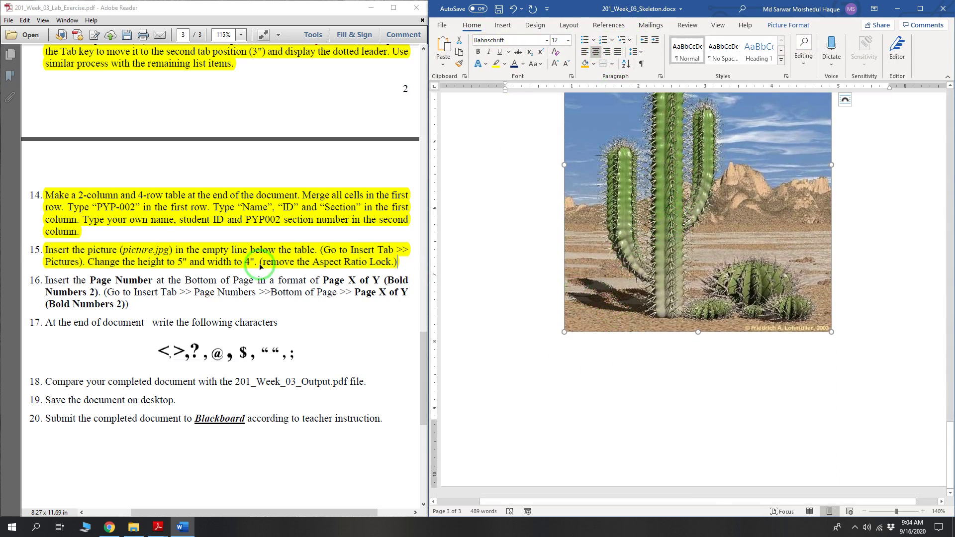
Step: In the lab exercise PDF, highlight the whole of instruction 16 about inserting the page number
{"action": "left_click", "coordinate": [92, 292]}
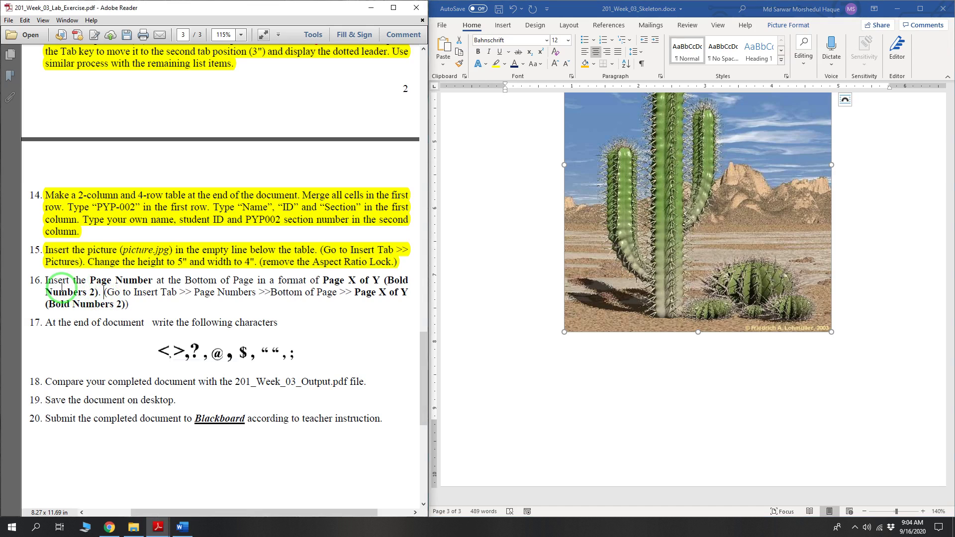
{"action": "left_click_drag", "start_coordinate": [45, 280], "coordinate": [128, 307]}
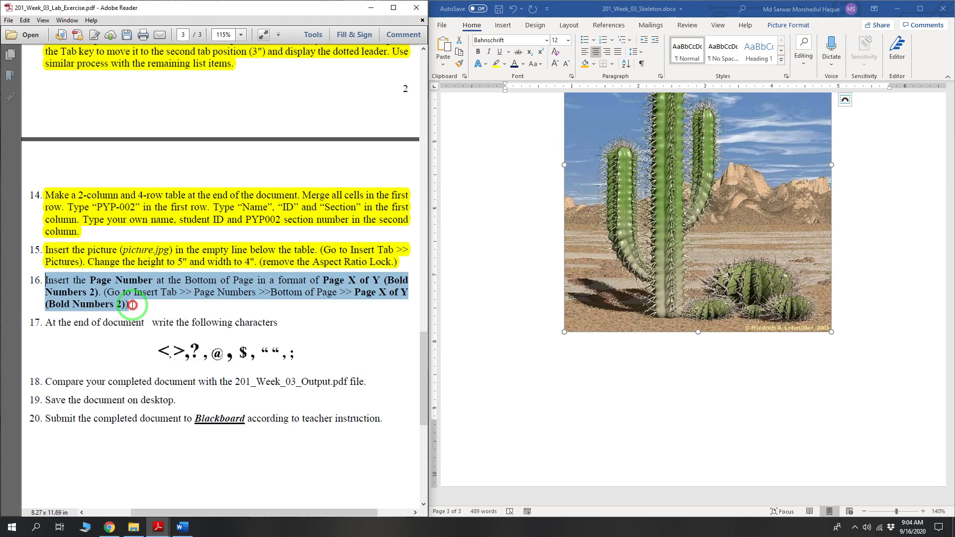
{"action": "right_click", "coordinate": [134, 294]}
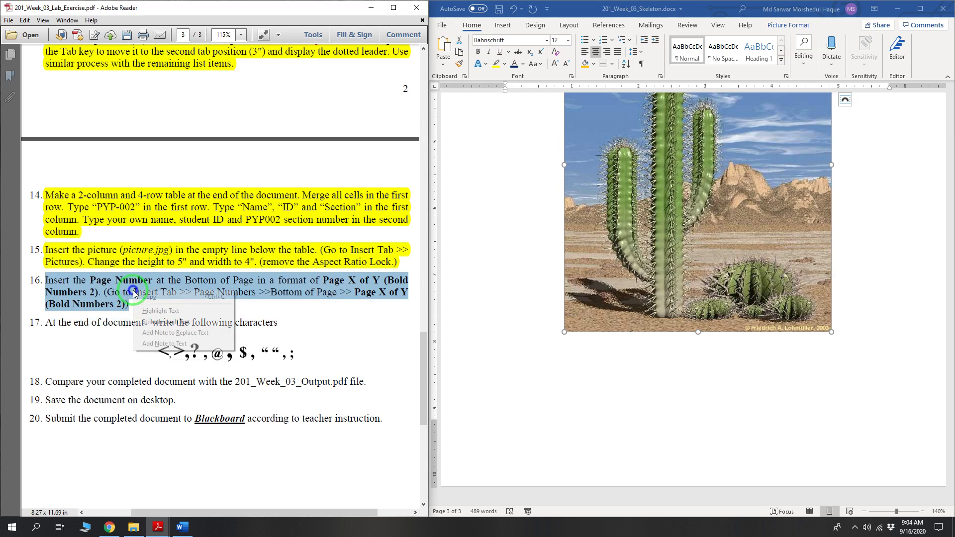
{"action": "left_click", "coordinate": [152, 312]}
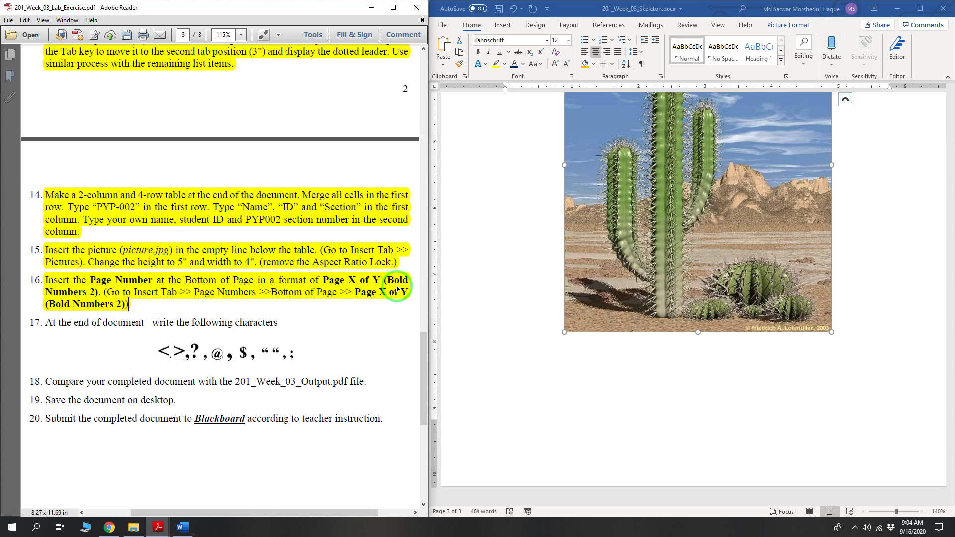
Step: In the Word document, insert a bottom-of-page number in the Page X of Y "Bold Numbers 2" format and return to the body text
{"action": "left_click", "coordinate": [503, 25]}
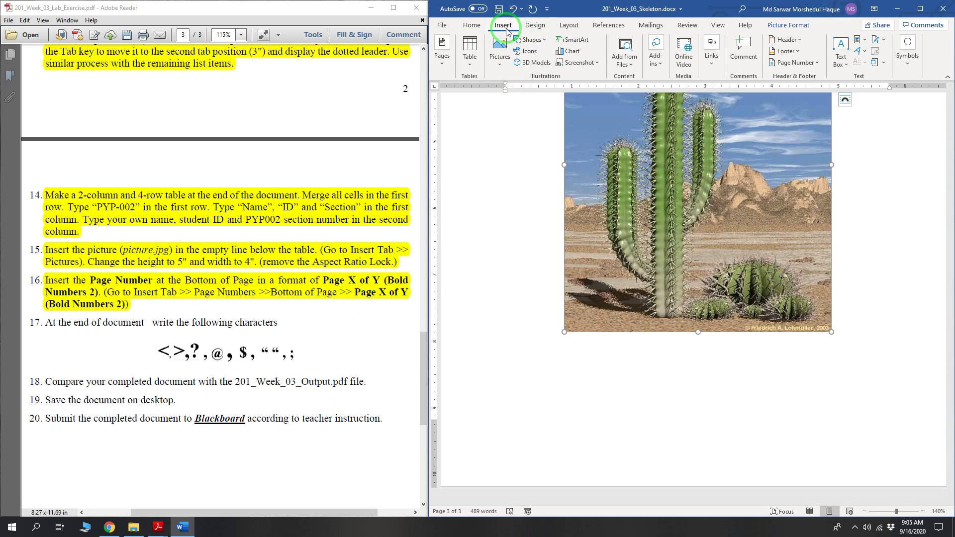
{"action": "left_click", "coordinate": [815, 63]}
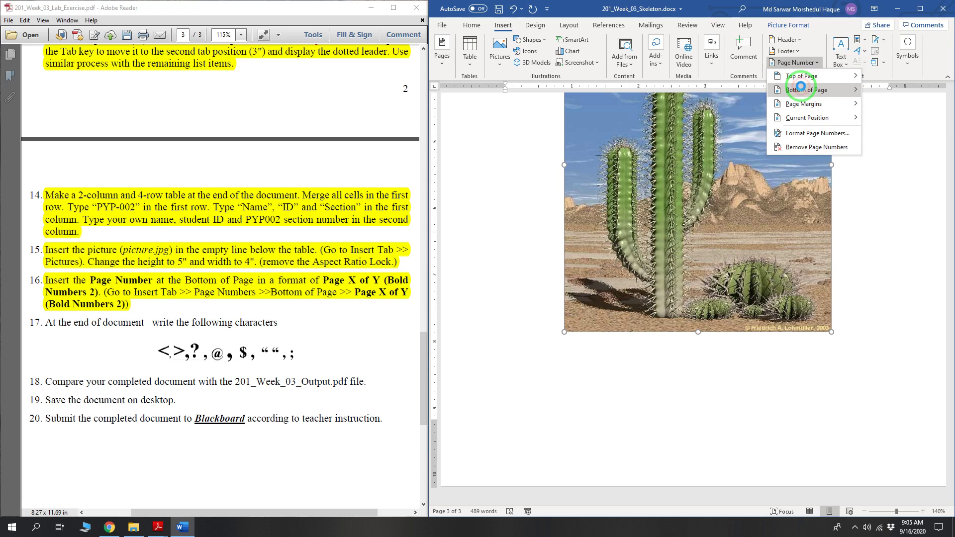
{"action": "left_click", "coordinate": [803, 91]}
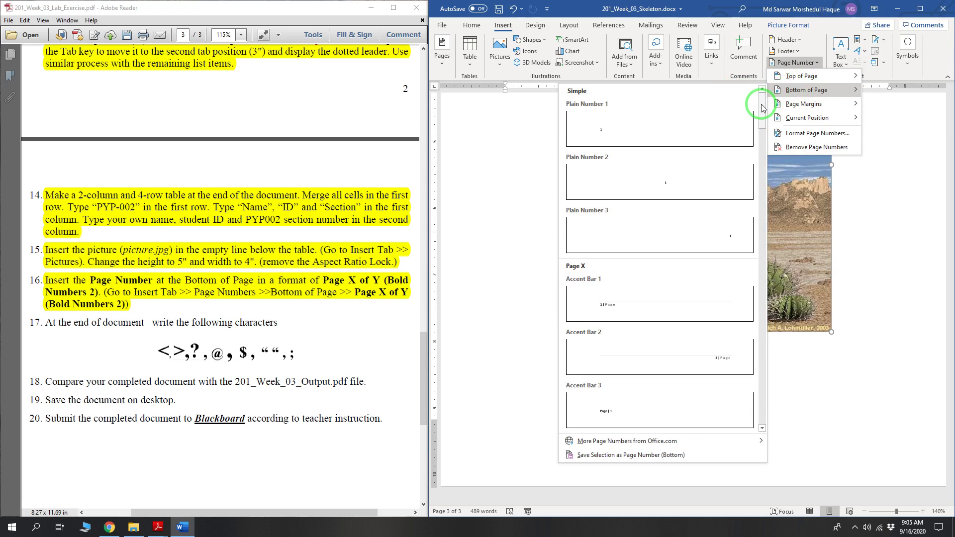
{"action": "left_click_drag", "start_coordinate": [762, 106], "coordinate": [767, 146]}
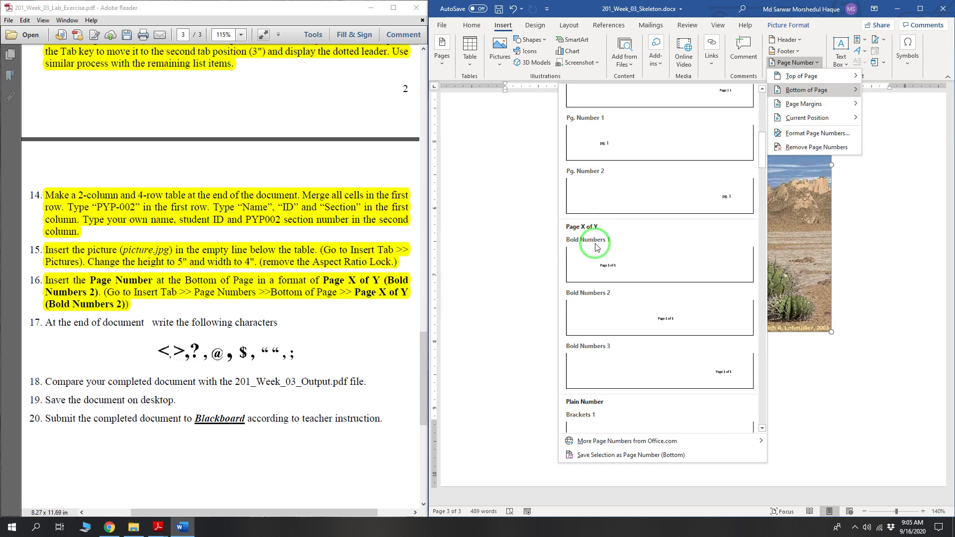
{"action": "left_click", "coordinate": [659, 315]}
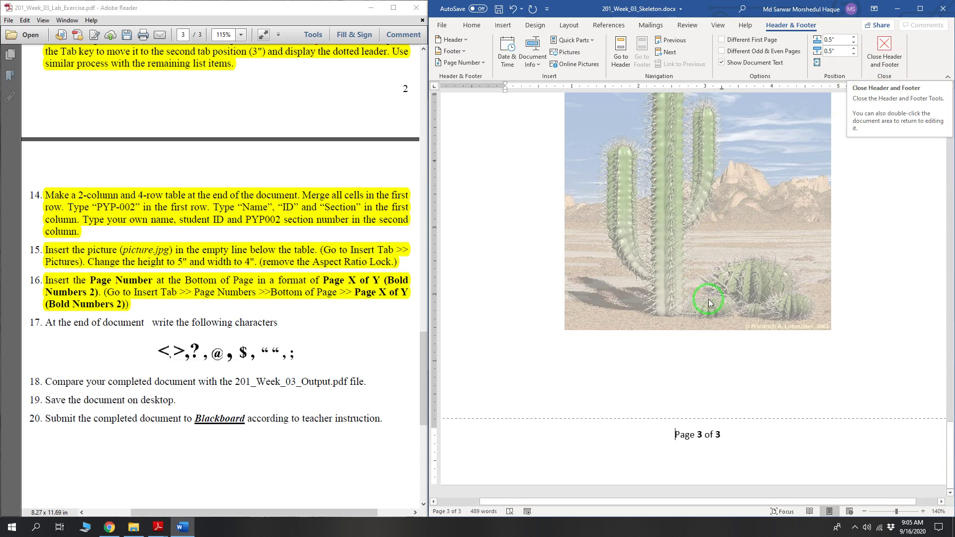
{"action": "double_click", "coordinate": [853, 255]}
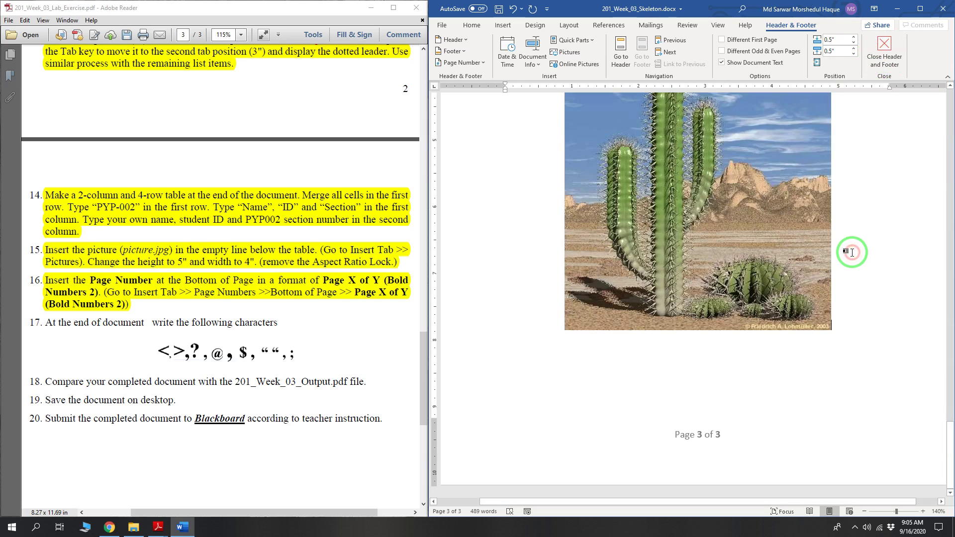
{"action": "scroll", "coordinate": [798, 202], "scroll_direction": "up", "scroll_amount": 4}
{"action": "scroll", "coordinate": [798, 202], "scroll_direction": "down", "scroll_amount": 5}
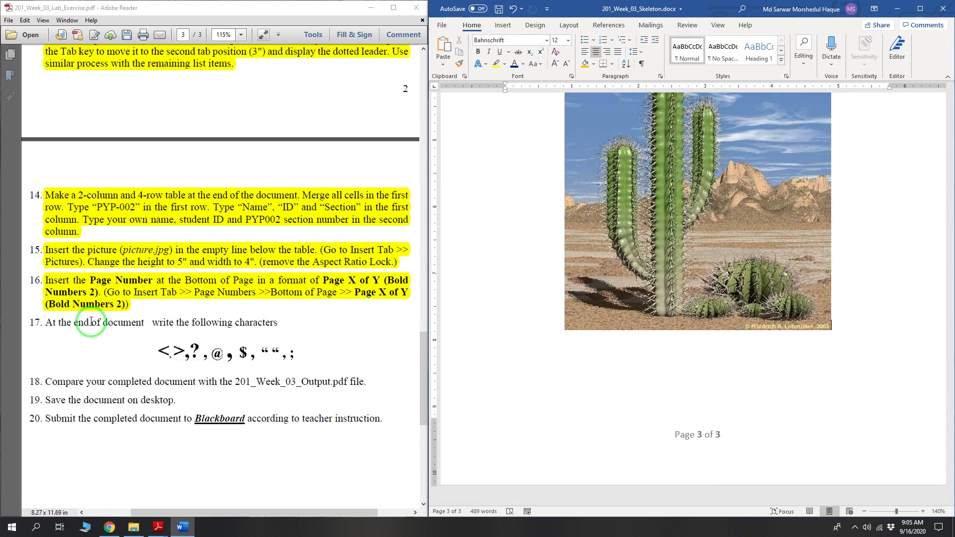
Step: In the lab exercise PDF, highlight the sentence of instruction 17 about writing characters at the end of the document
{"action": "left_click_drag", "start_coordinate": [45, 322], "coordinate": [220, 324]}
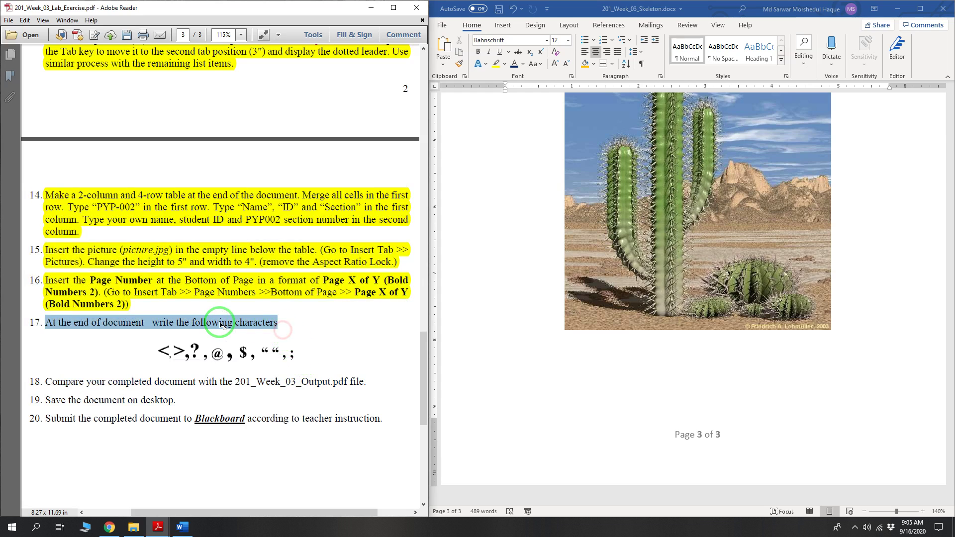
{"action": "right_click", "coordinate": [219, 323]}
{"action": "left_click", "coordinate": [246, 343]}
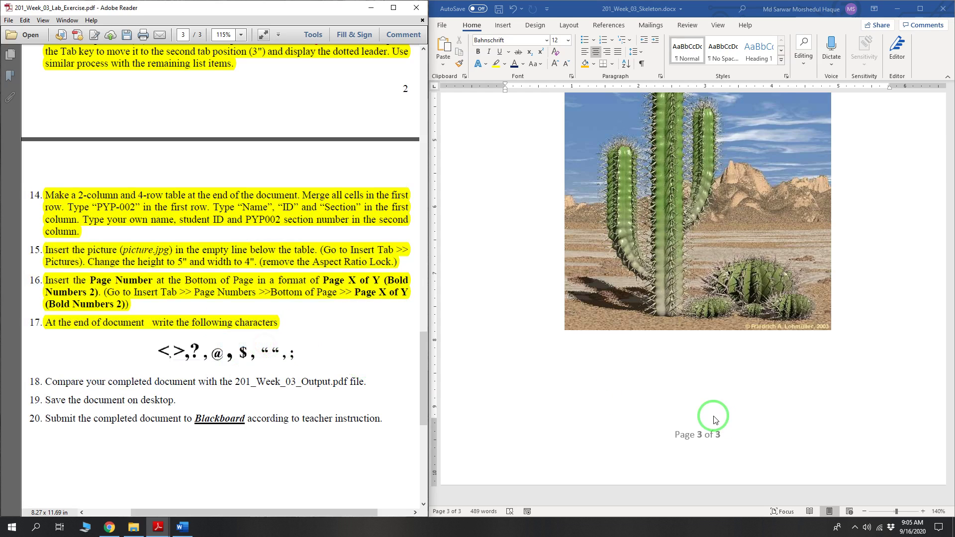
Step: In the Word document, write the characters < > ? @ $ “ ” ; on a new line below the cactus picture
{"action": "left_click", "coordinate": [668, 371]}
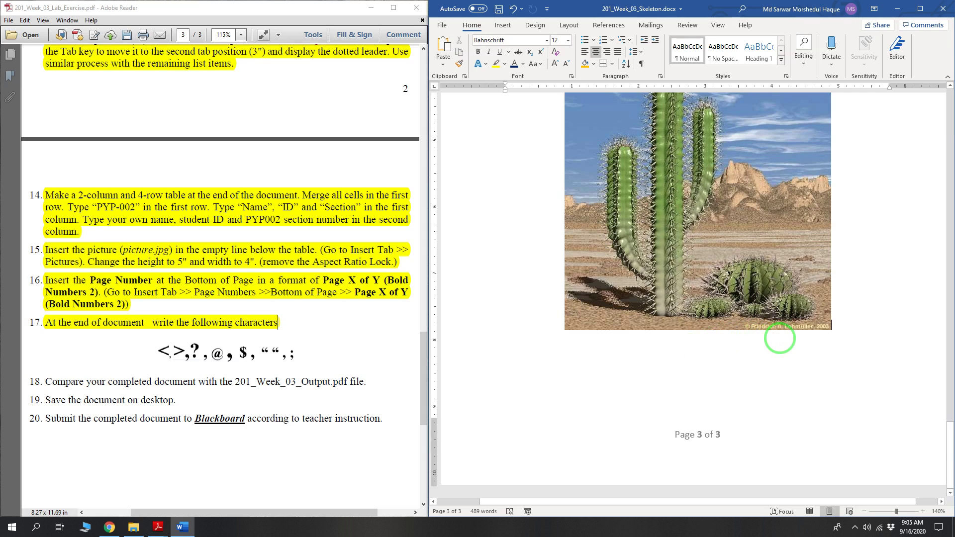
{"action": "key", "text": "Return"}
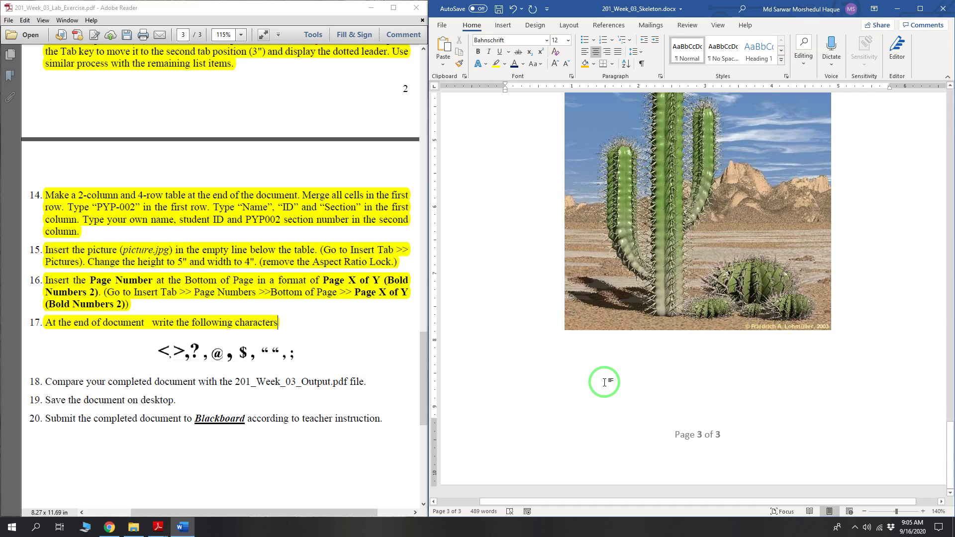
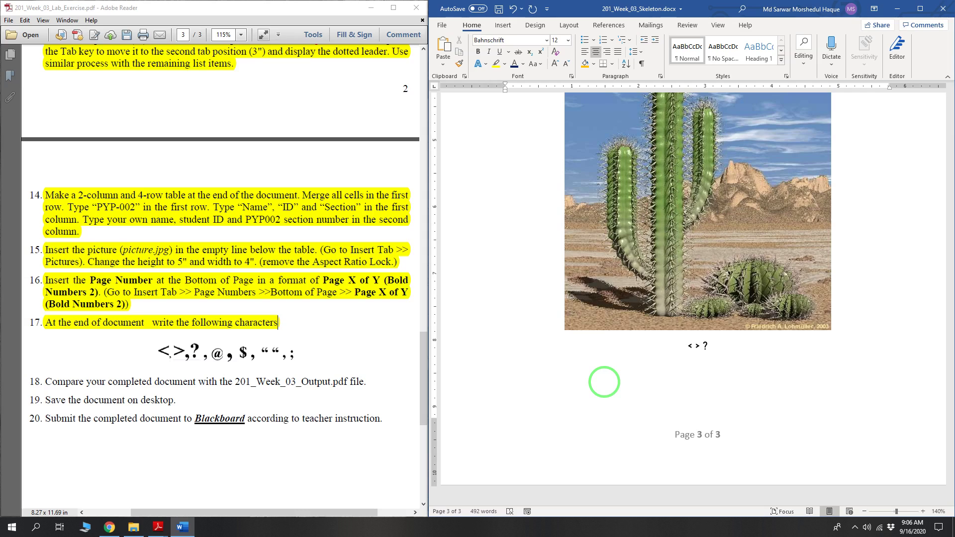
{"action": "type", "text": "@ $"}
{"action": "type", "text": "“”"}
{"action": "key", "text": "BackSpace"}
{"action": "type", "text": "”"}
{"action": "type", "text": ";"}
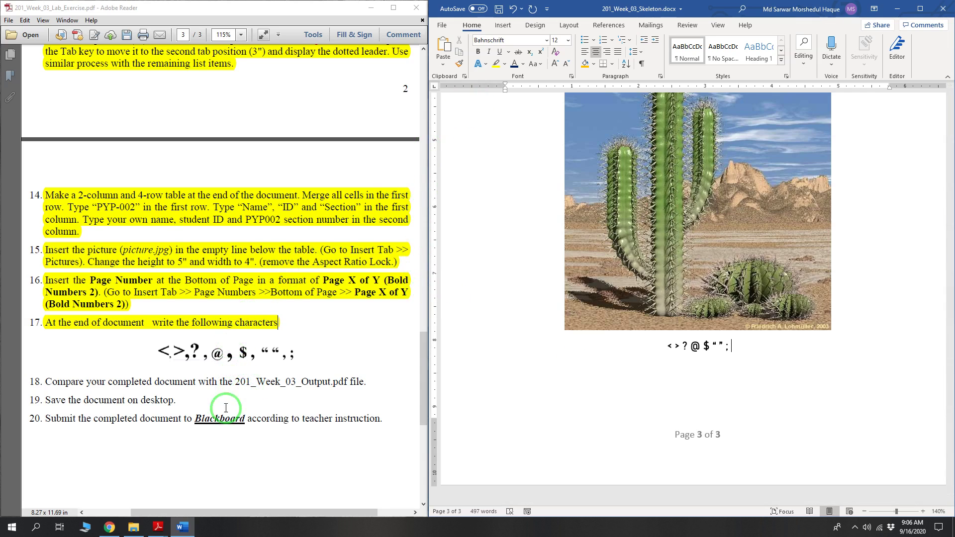
Step: Switch to 201_Week_03_Output.pdf and examine the character line below the cactus picture on page 3
{"action": "mouse_move", "coordinate": [159, 528]}
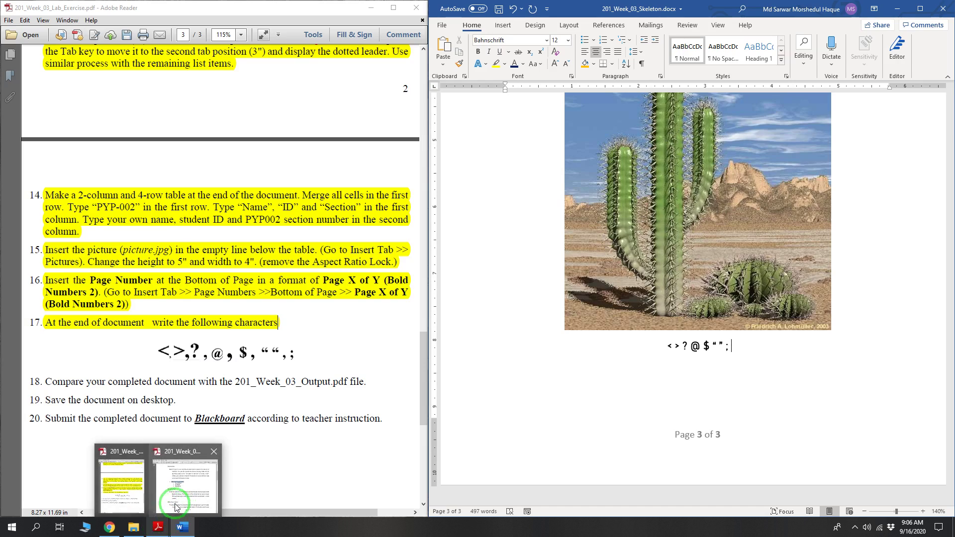
{"action": "left_click", "coordinate": [185, 490]}
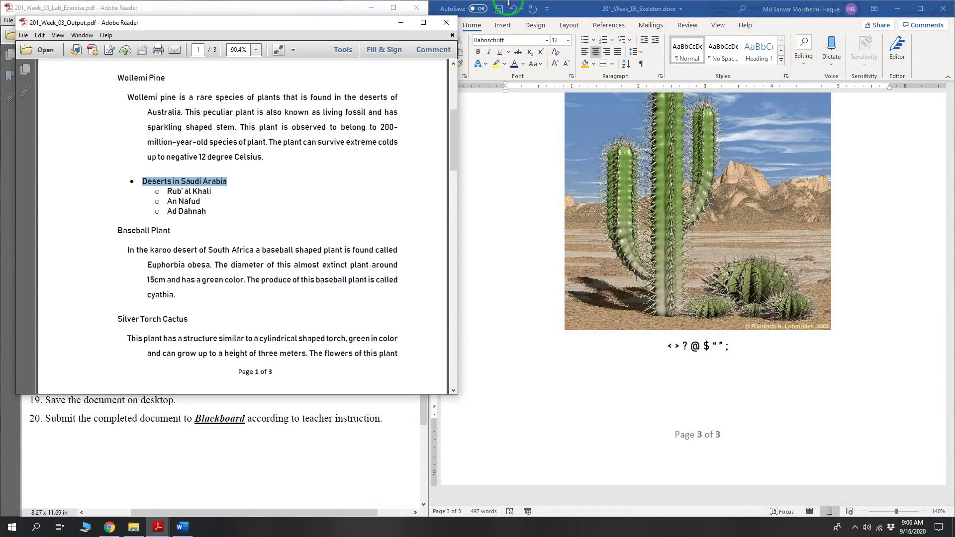
{"action": "left_click_drag", "start_coordinate": [450, 118], "coordinate": [437, 324]}
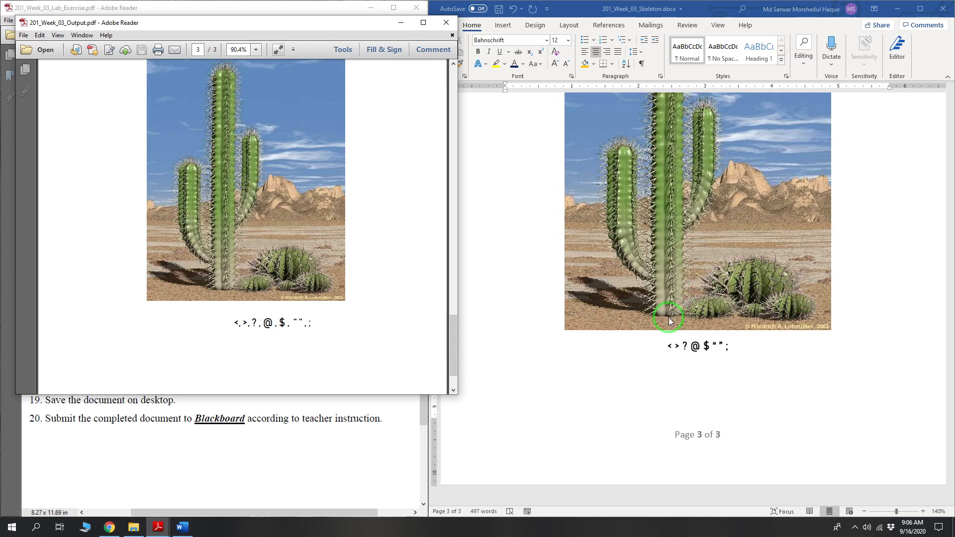
Step: In the Word document, separate the characters below the picture with commas so the line reads <, >, ?, @, $, “, ”, ;
{"action": "left_click", "coordinate": [675, 351]}
{"action": "left_click", "coordinate": [676, 352]}
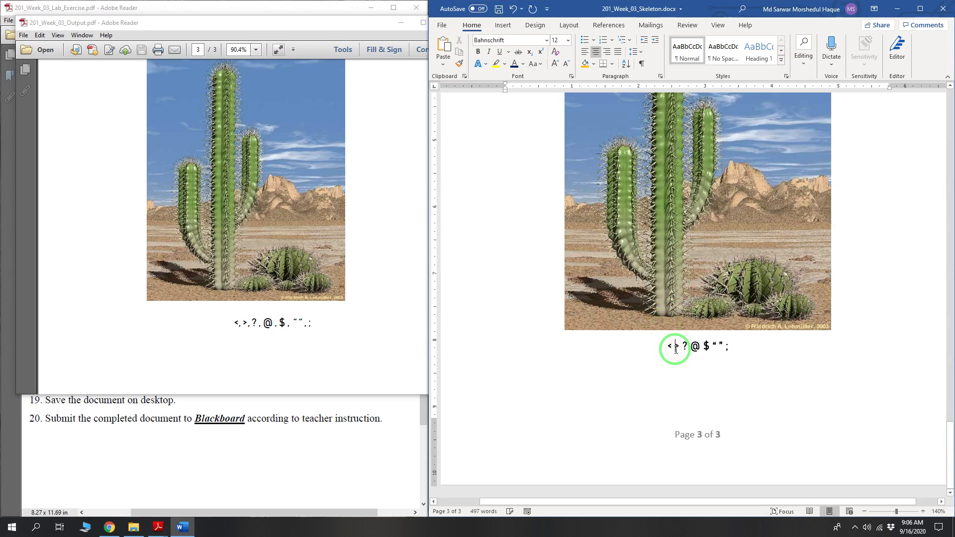
{"action": "type", "text": ", >"}
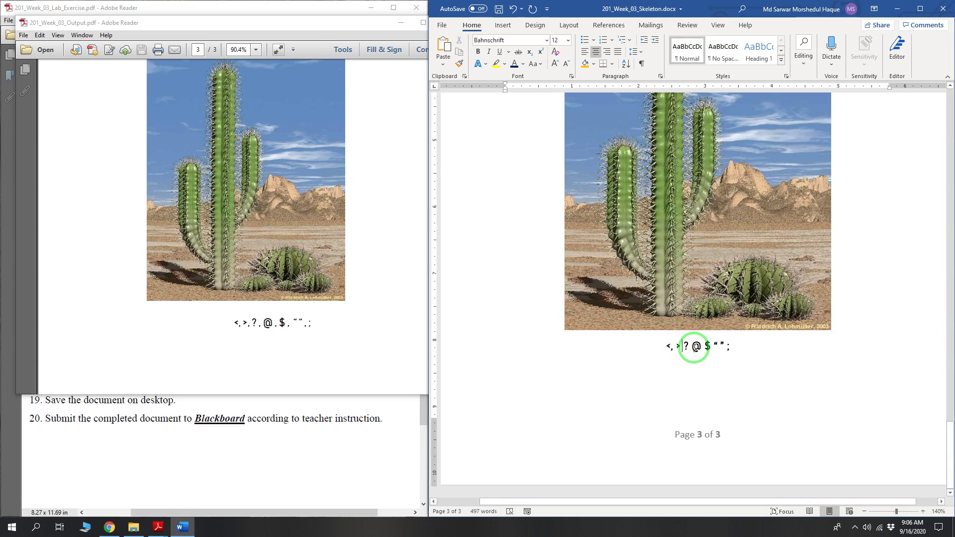
{"action": "type", "text": ","}
{"action": "left_click", "coordinate": [688, 347]}
{"action": "type", "text": ","}
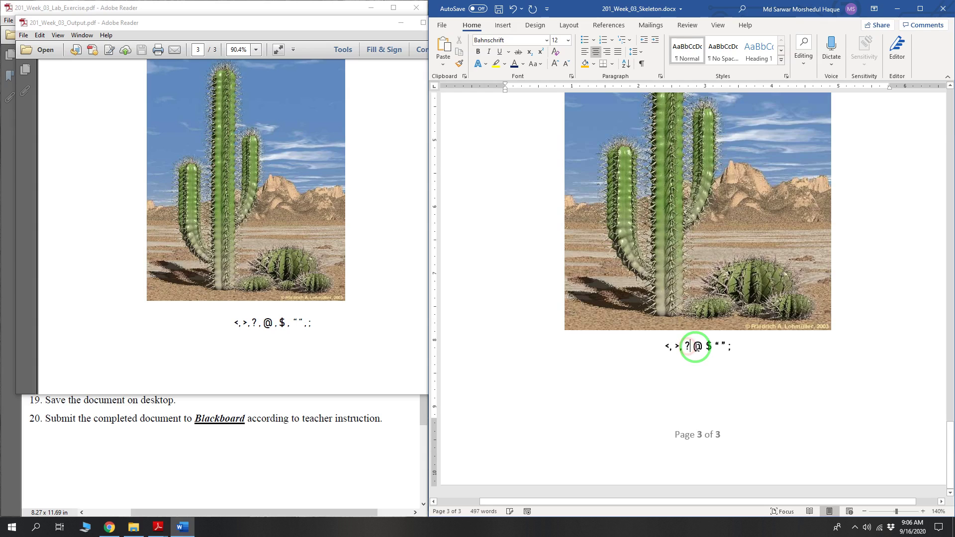
{"action": "left_click", "coordinate": [703, 347]}
{"action": "type", "text": ","}
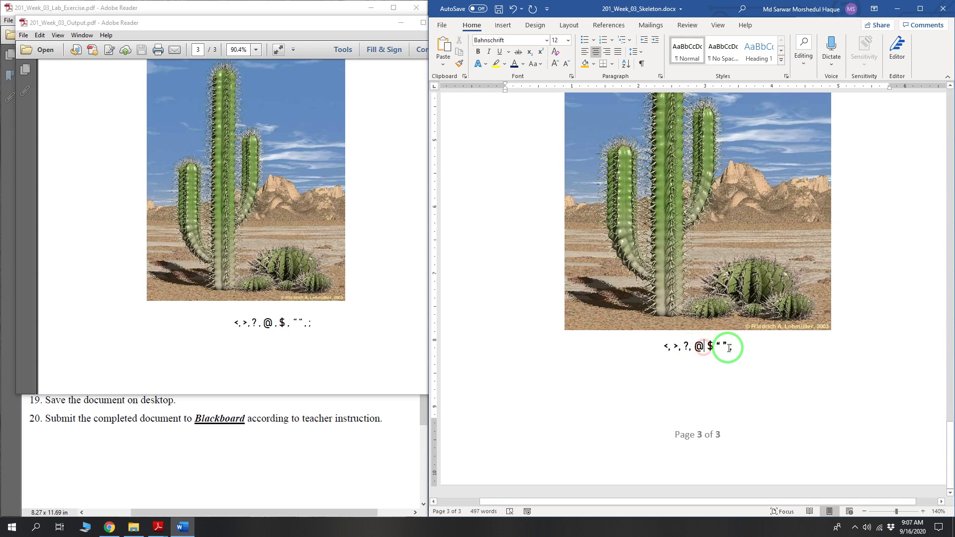
{"action": "left_click", "coordinate": [716, 347]}
{"action": "type", "text": ","}
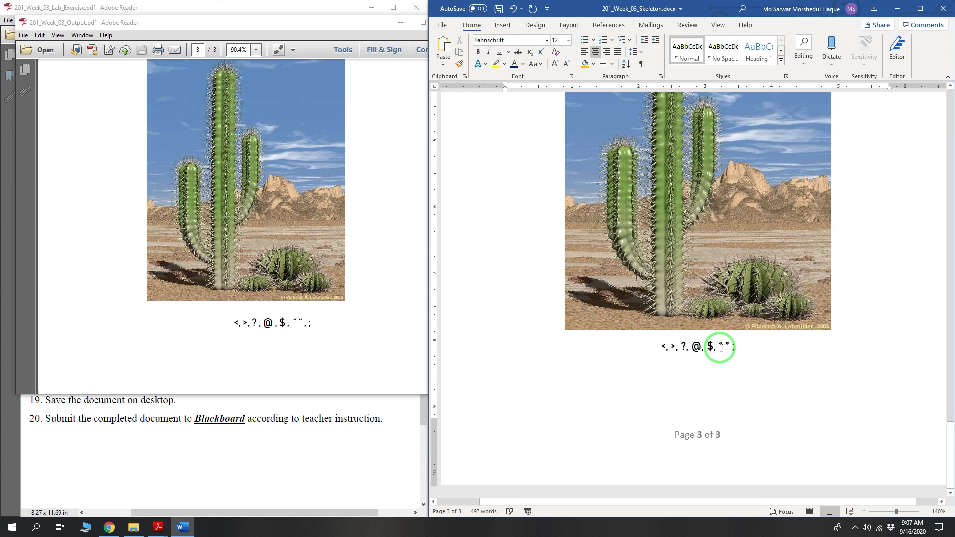
{"action": "left_click", "coordinate": [724, 347]}
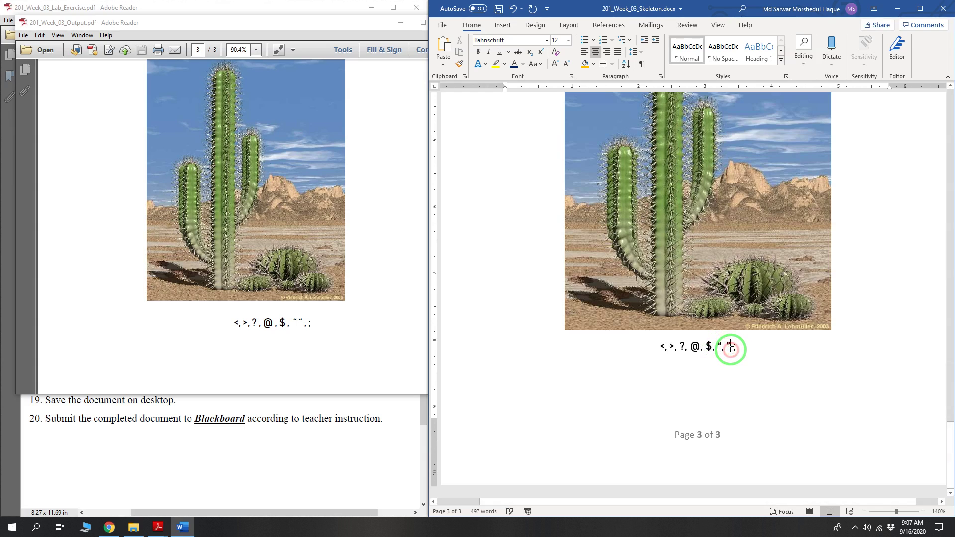
{"action": "type", "text": ", ;"}
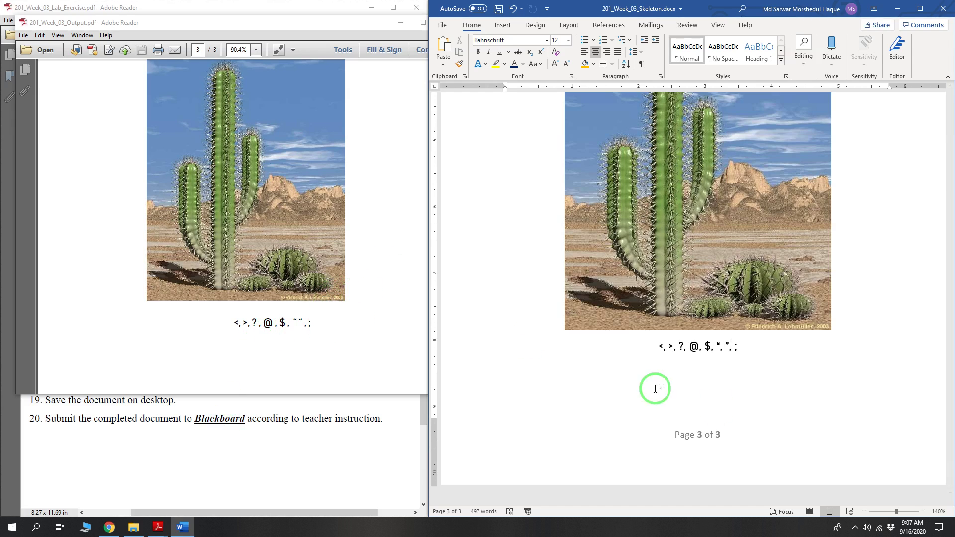
{"action": "left_click", "coordinate": [855, 528]}
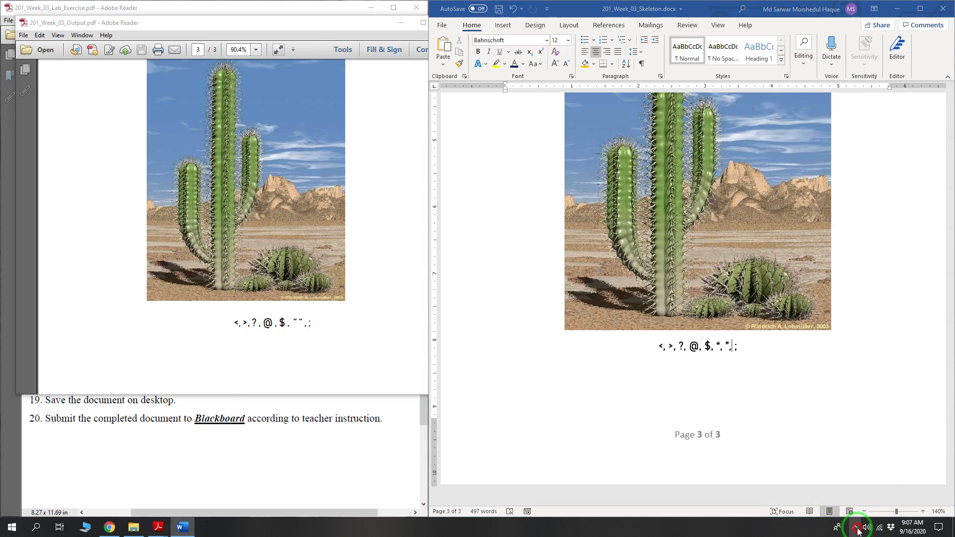
{"action": "left_click", "coordinate": [885, 487]}
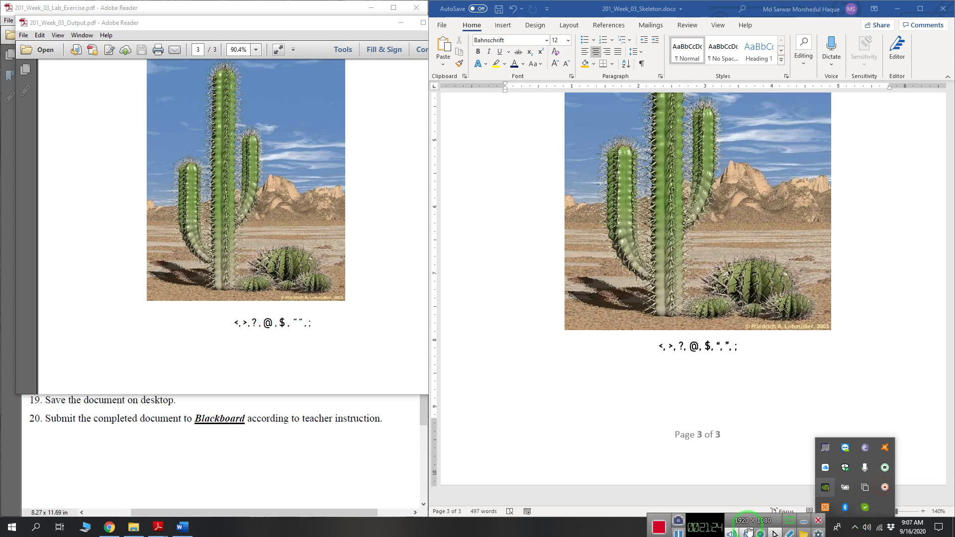
{"action": "left_click_drag", "start_coordinate": [702, 527], "coordinate": [702, 523]}
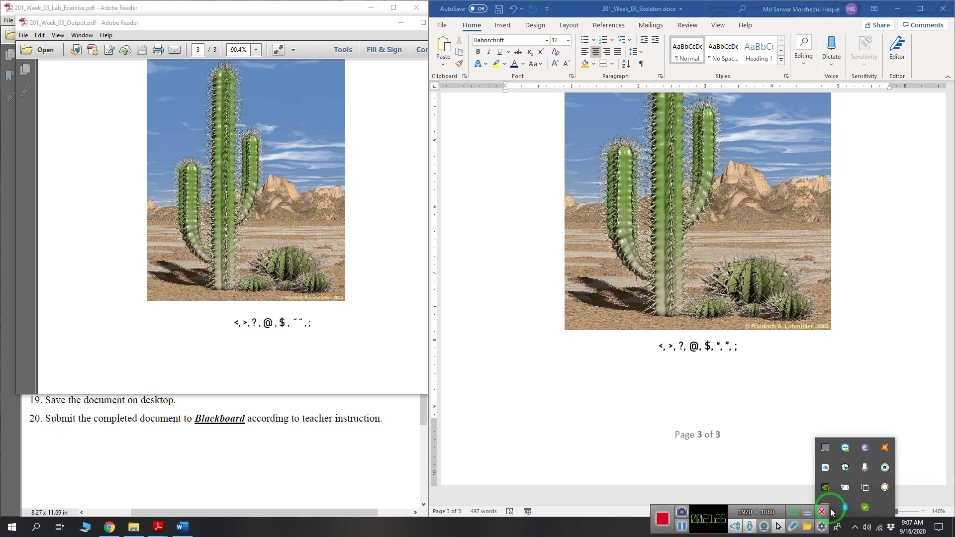
{"action": "left_click", "coordinate": [856, 530]}
{"action": "left_click", "coordinate": [727, 506]}
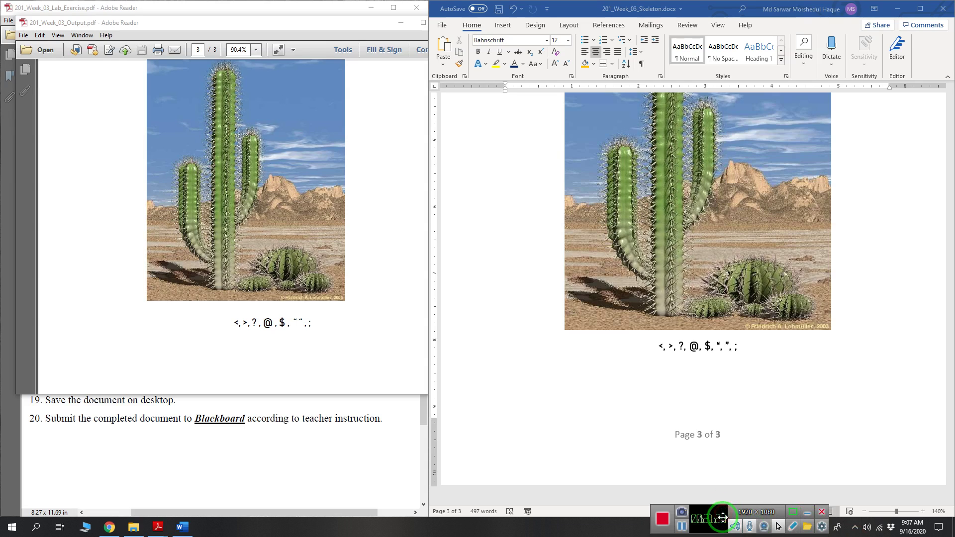